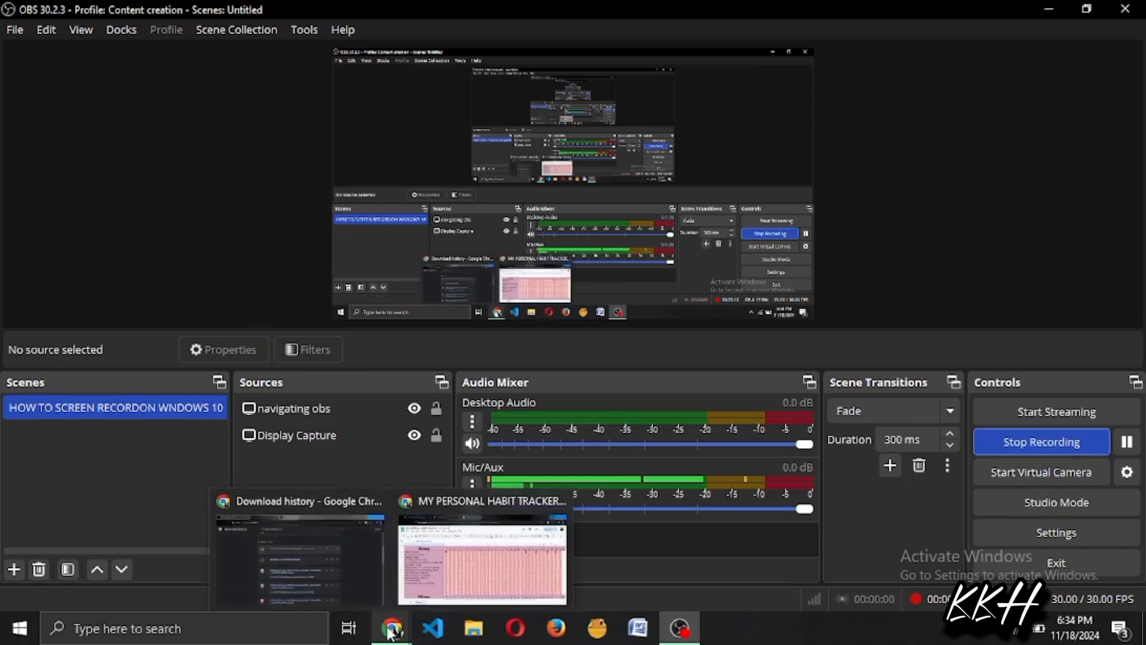
Switch to Chrome, bring up the OBS download tab, and load the obsproject.com site in a new tab
click(353, 566)
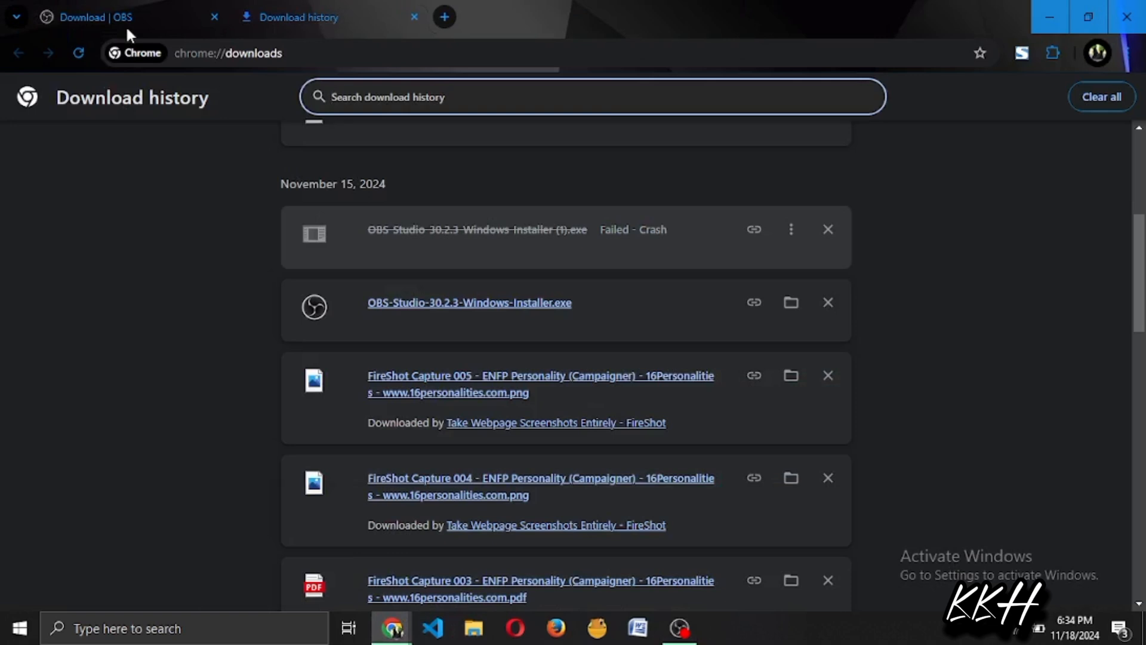
mouse_move(127, 28)
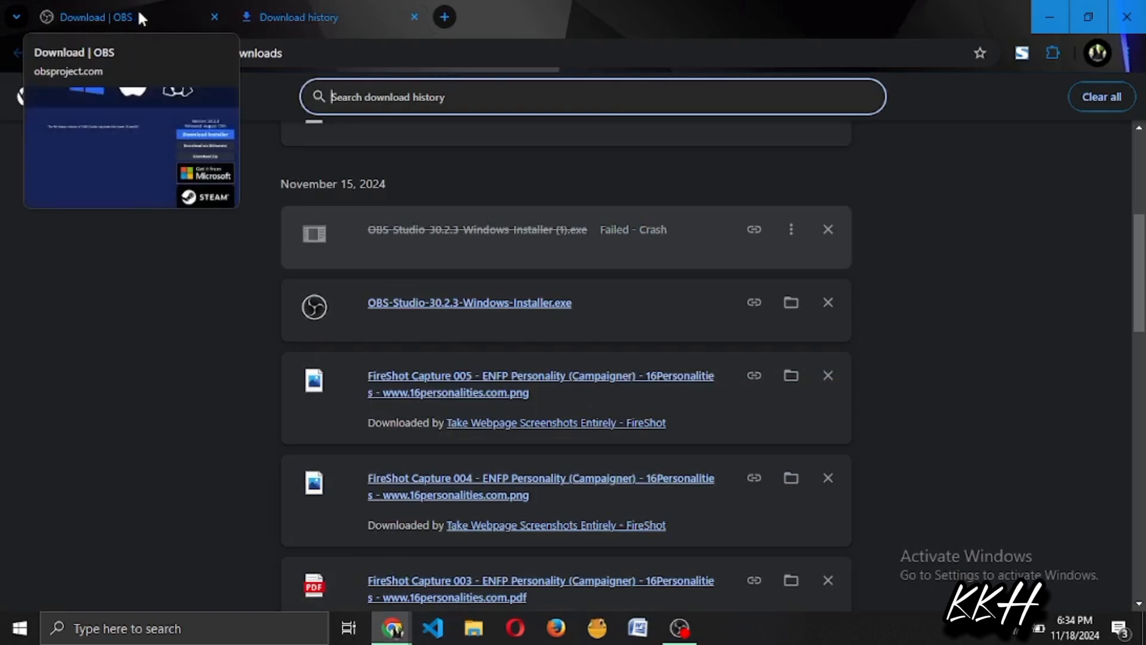
click(139, 13)
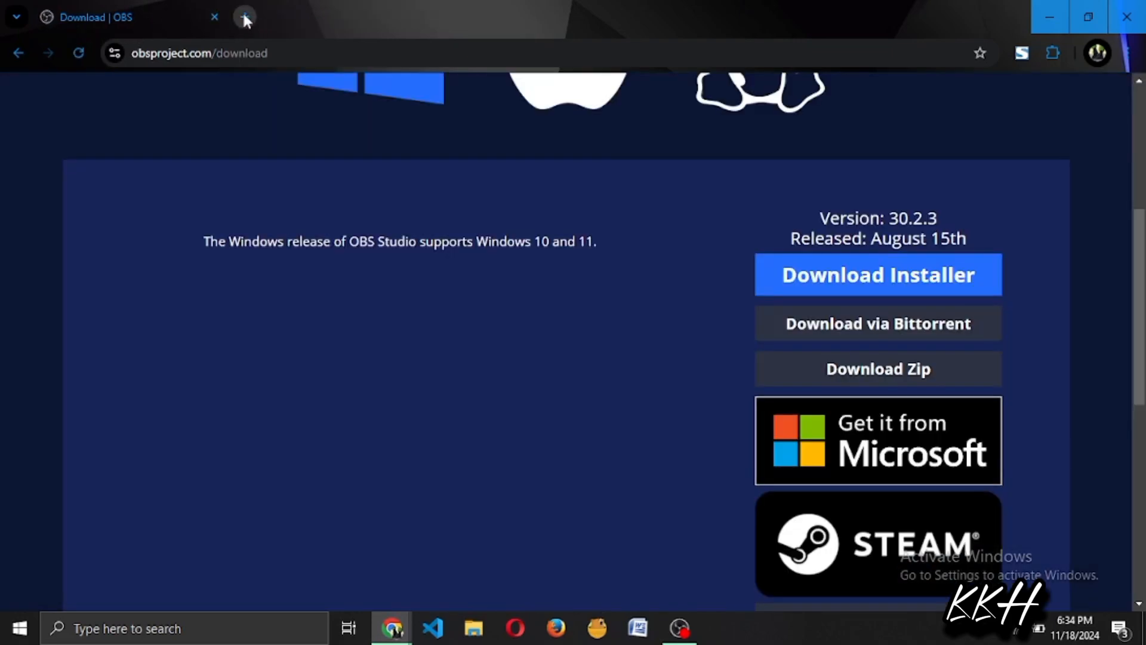
click(244, 18)
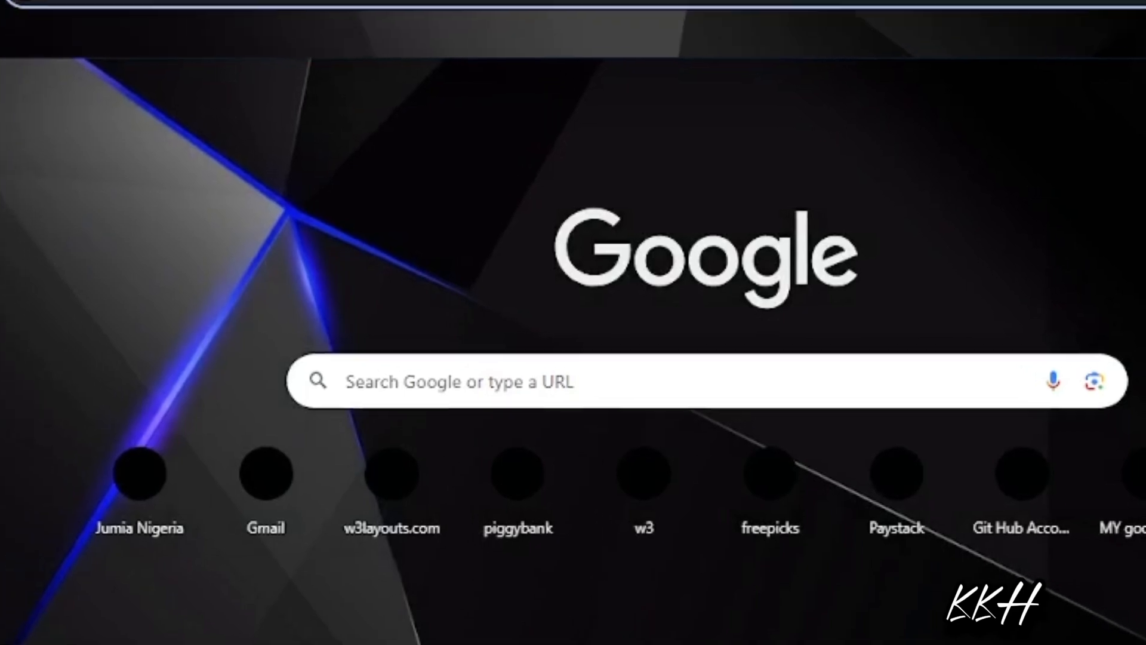
text(obs)
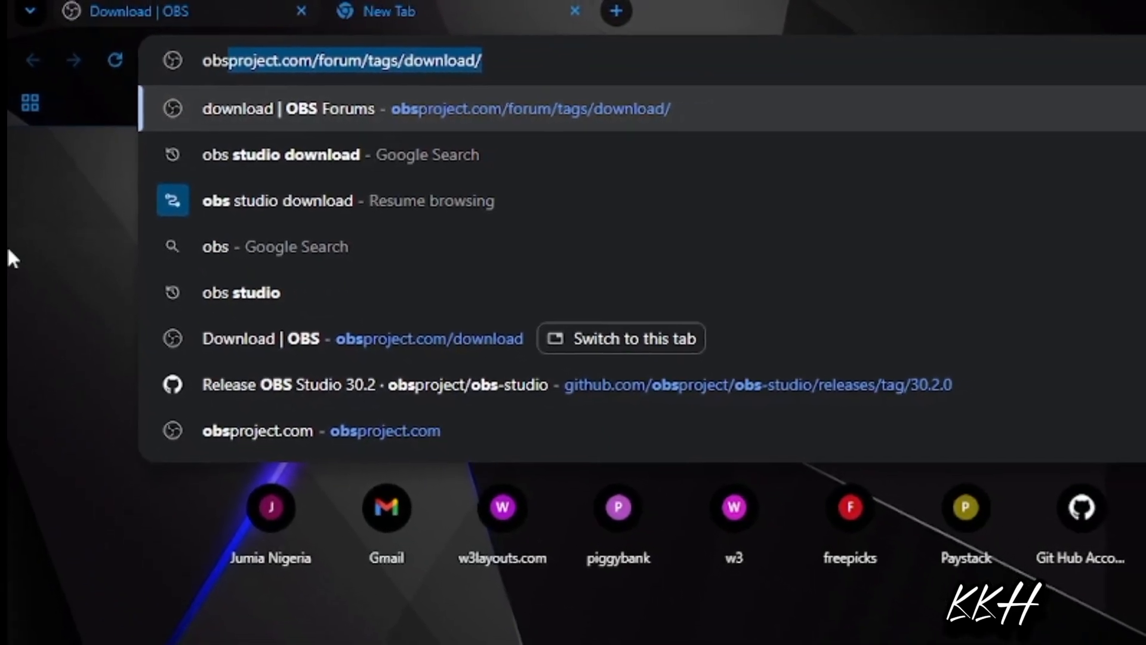
text(pr)
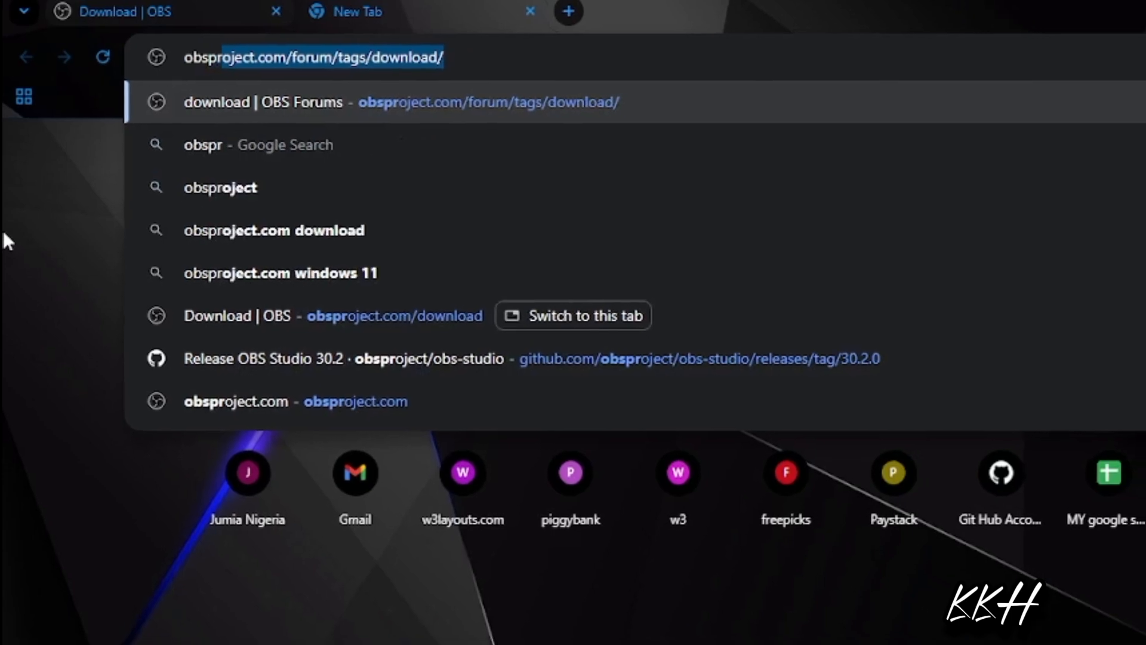
text(o)
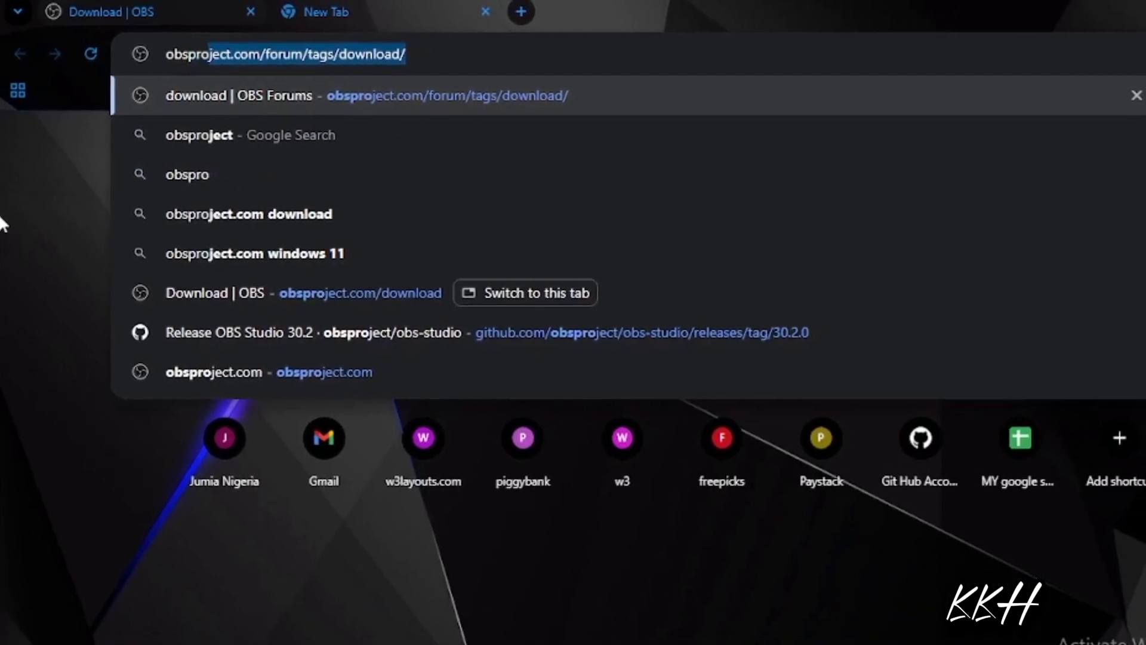
text(ject.com)
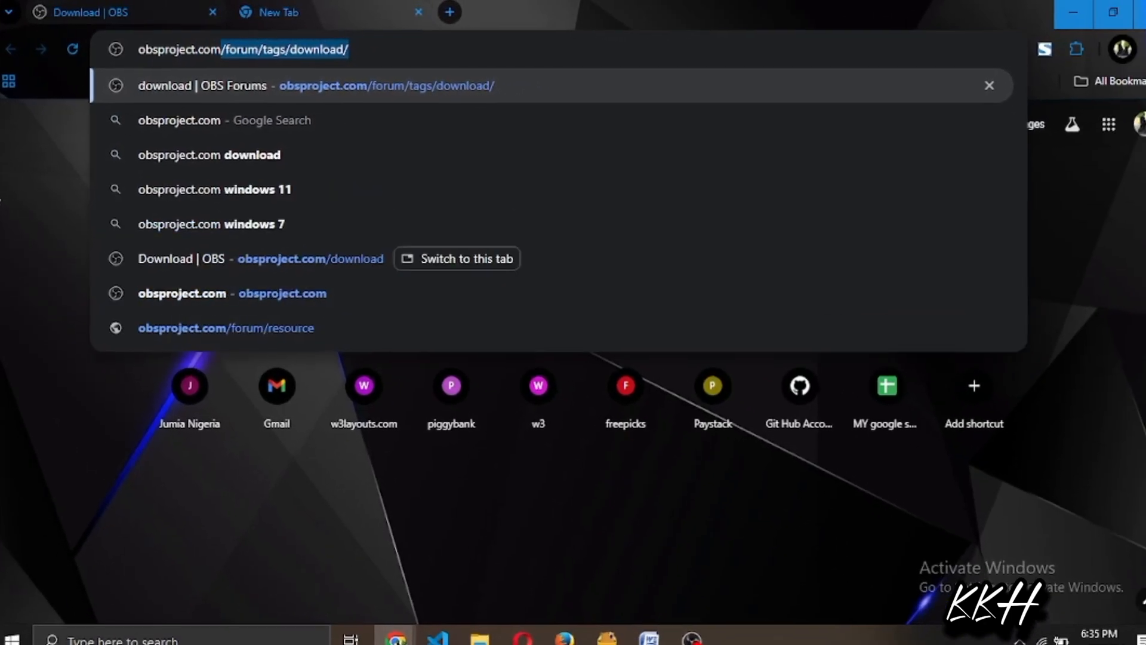
key(Return)
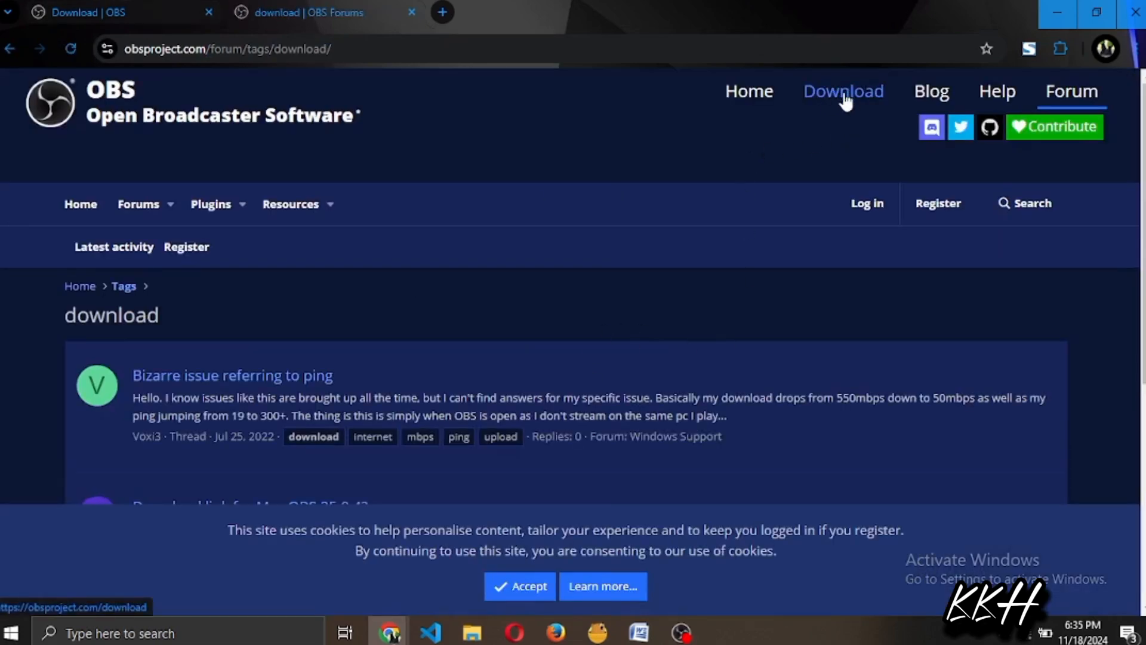
Open the OBS site's Download page and review the operating system choices and Windows installer options
click(846, 100)
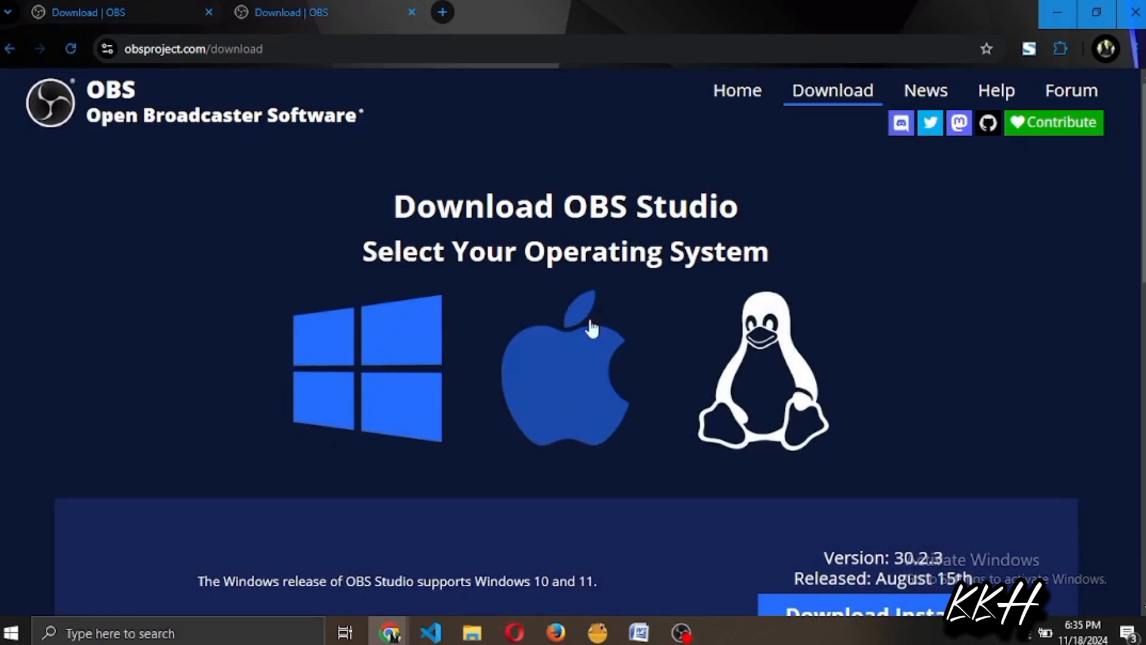
scroll(615, 380, down, 2)
scroll(609, 377, down, 5)
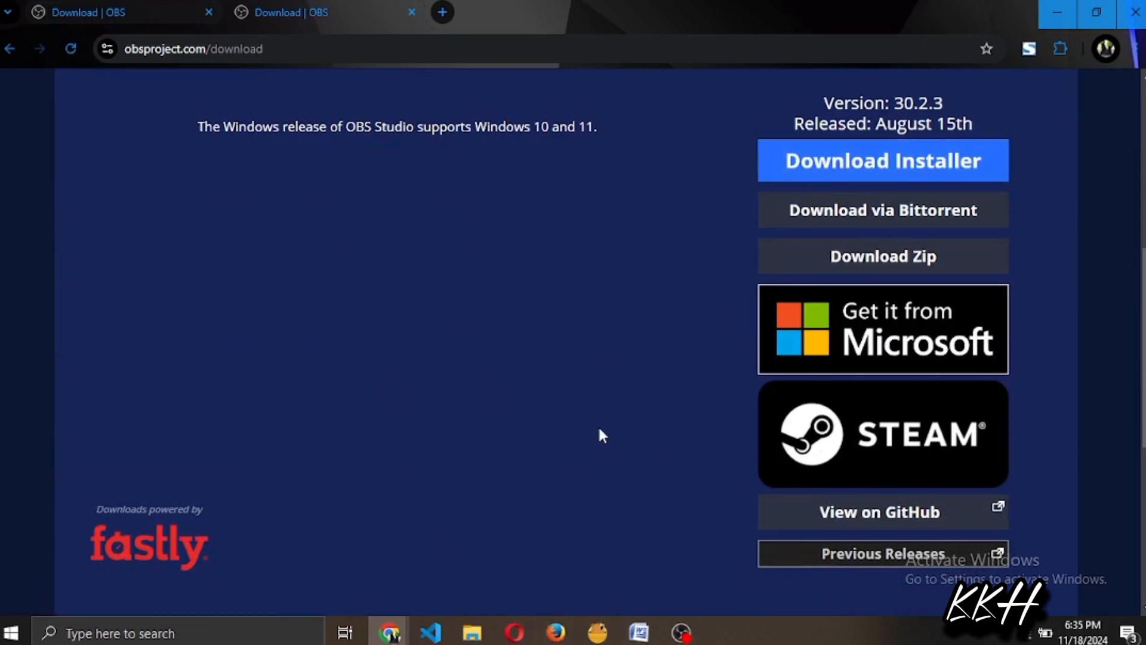
scroll(600, 433, up, 3)
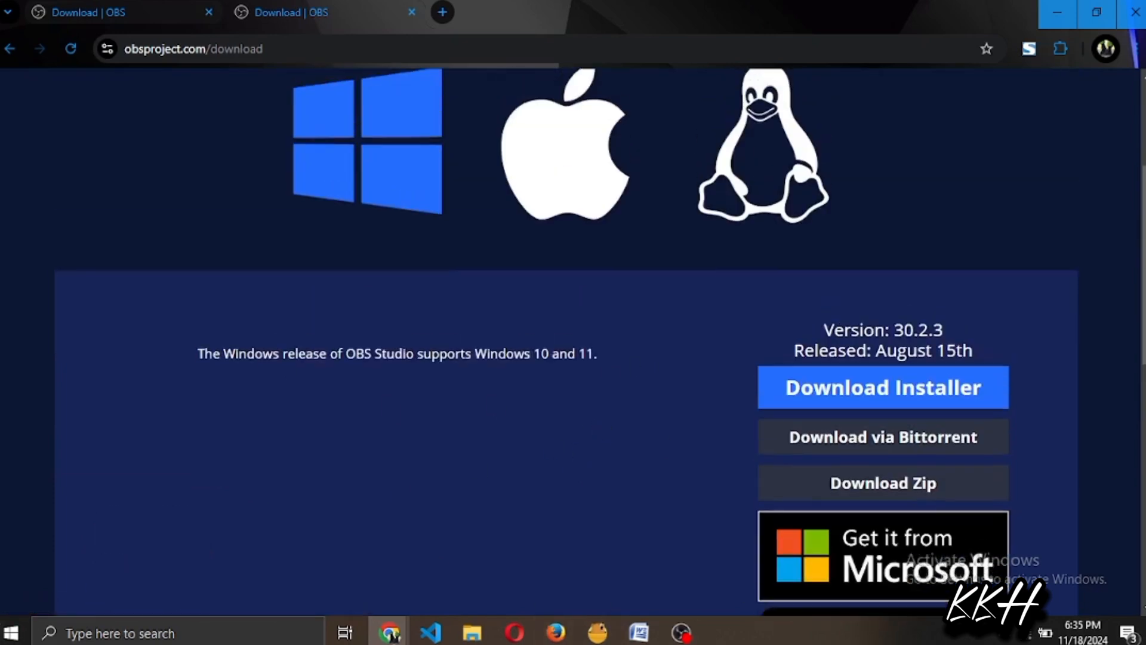
Open the browser's download history and locate the OBS-Studio-30.2.3-Windows-Installer.exe entry
key(ctrl+j)
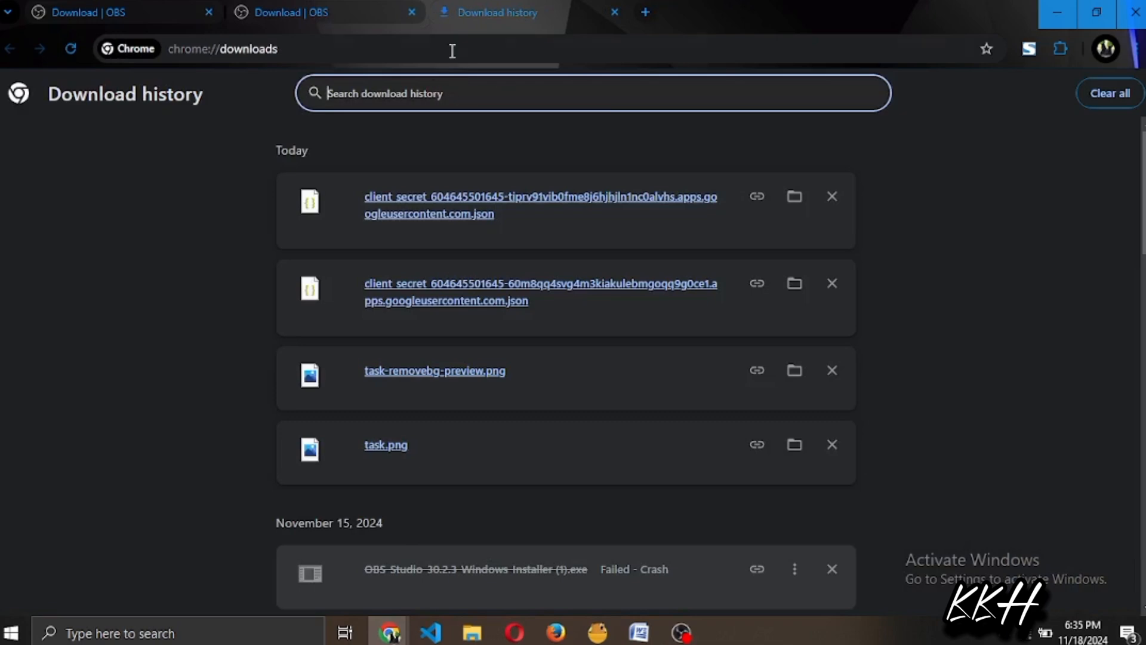
scroll(557, 307, down, 5)
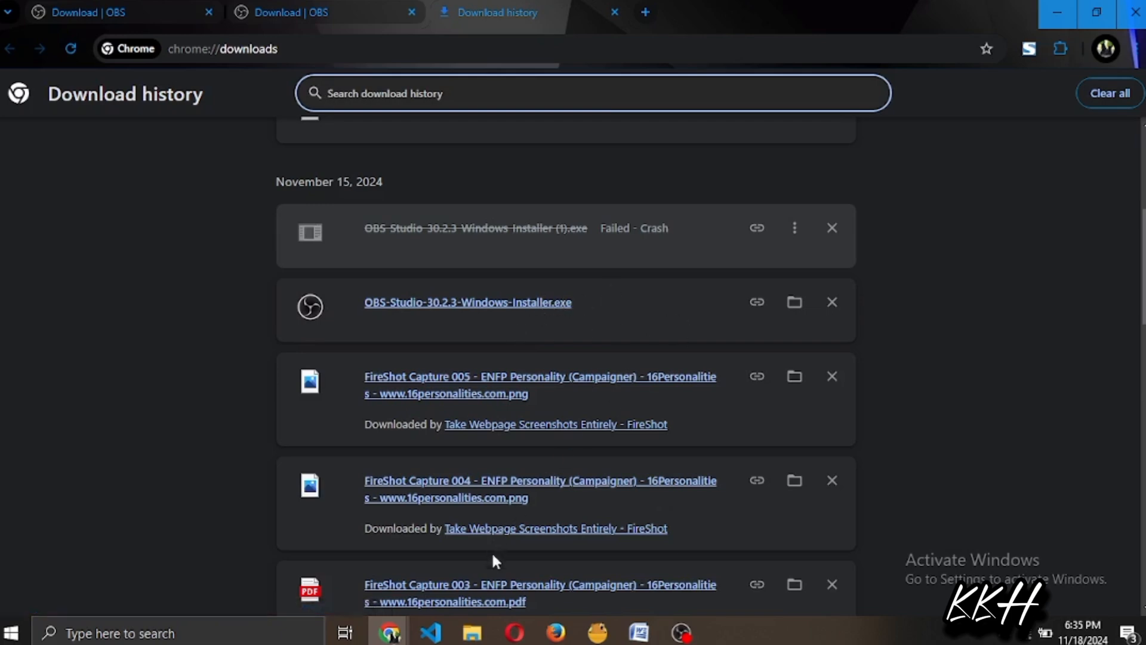
Minimize Chrome and OBS to look at the OBS Studio desktop shortcut, and return to the OBS window
click(1056, 11)
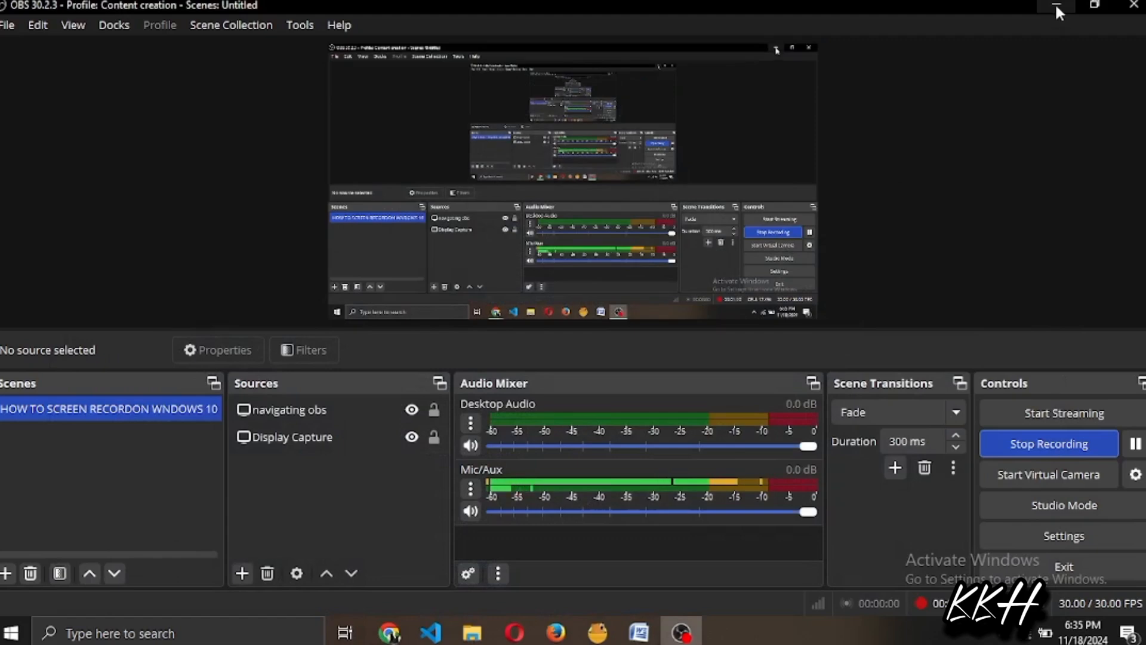
click(1057, 8)
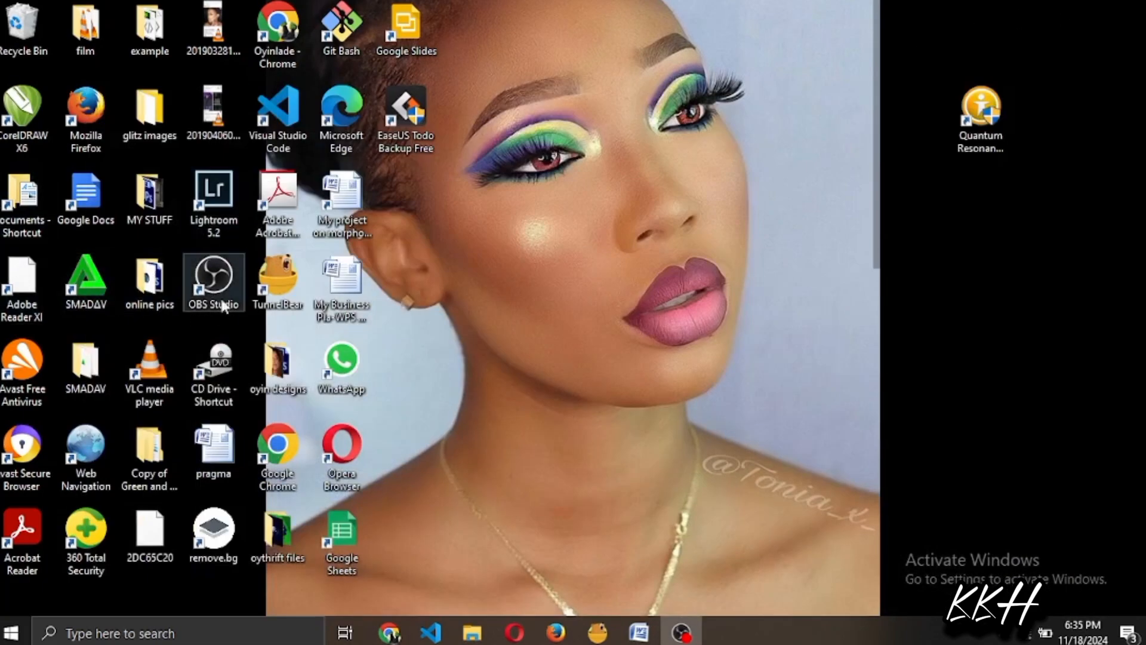
click(681, 634)
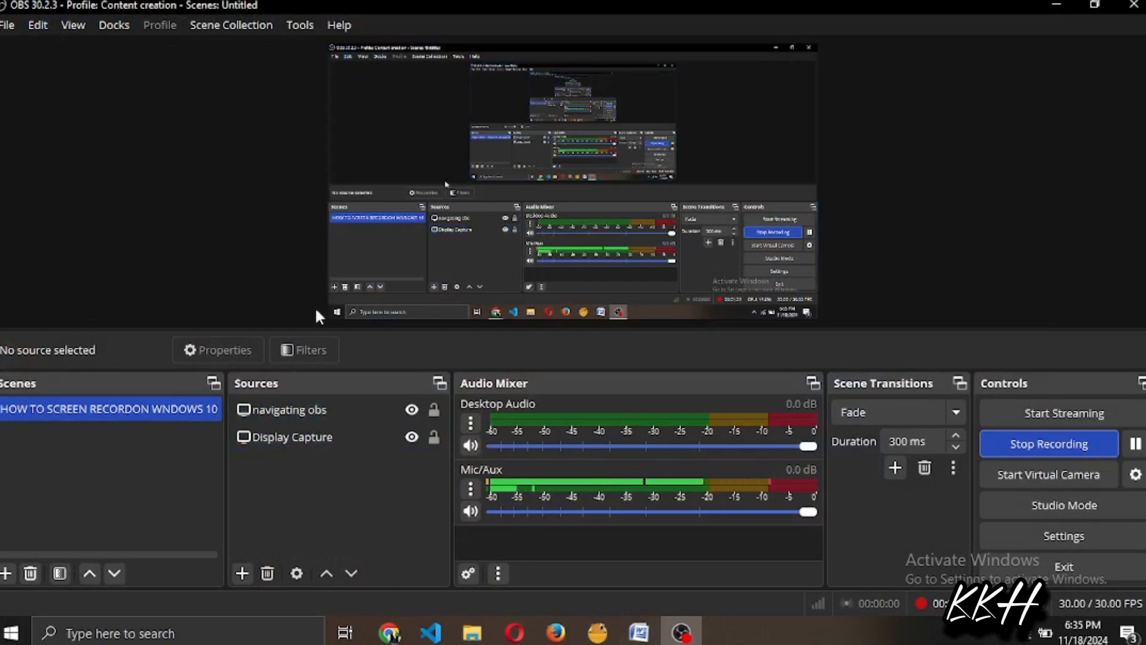
Hide the "navigating obs" source in the current scene and keep Display Capture visible
click(421, 409)
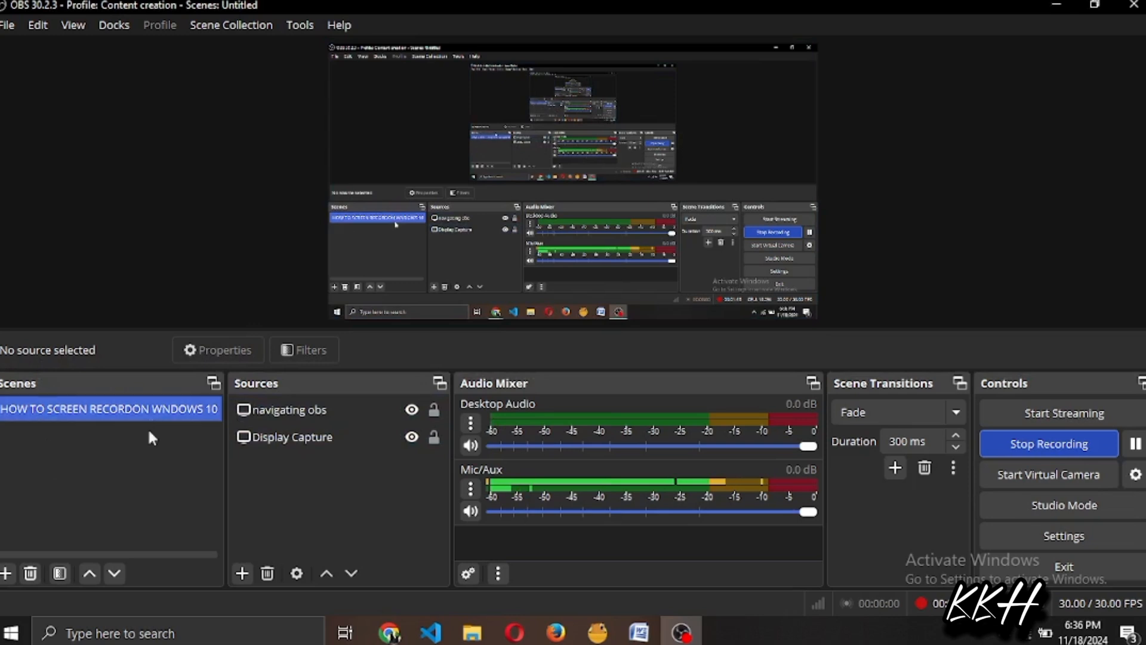
click(339, 435)
click(358, 409)
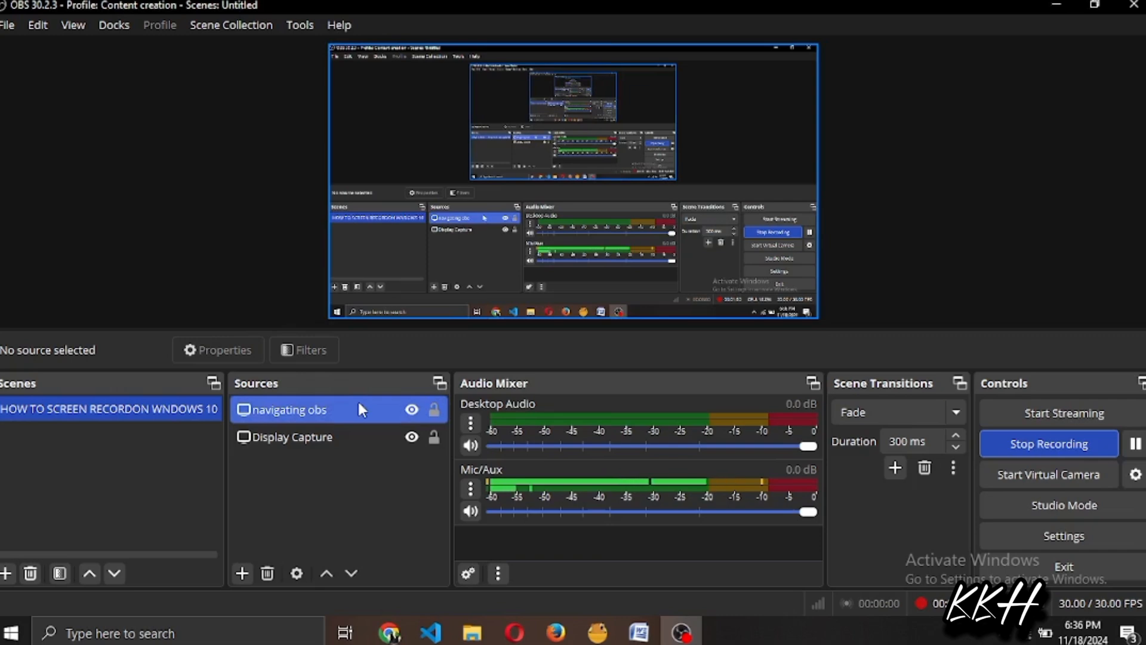
click(413, 410)
click(418, 437)
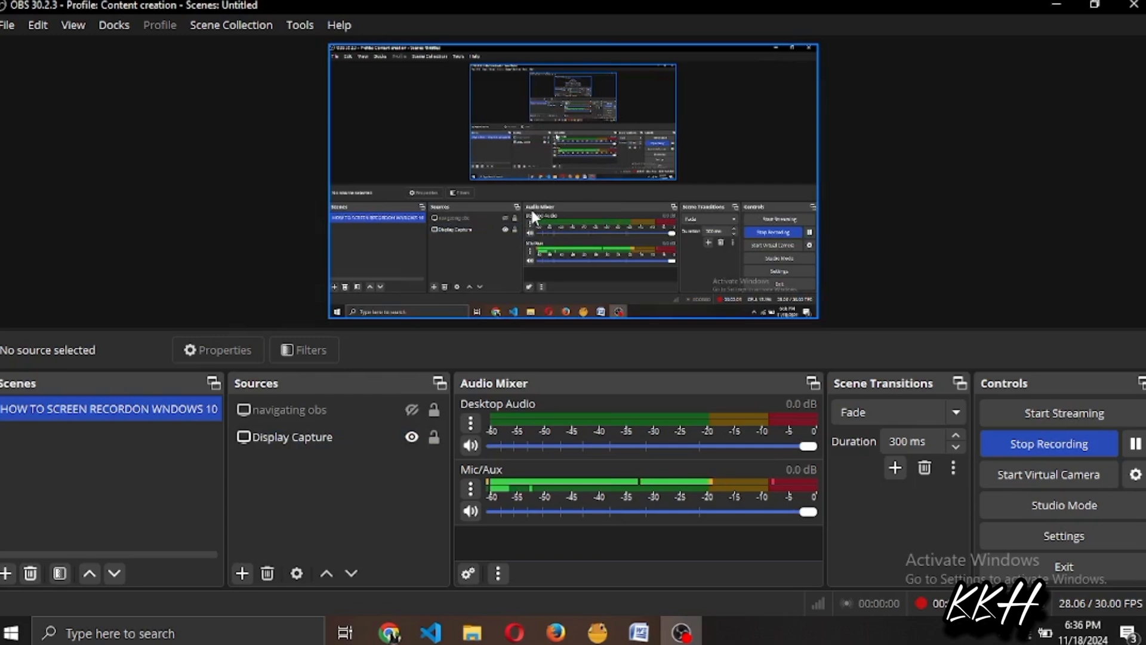
Remove the "navigating obs" source from the scene and confirm the removal
click(340, 407)
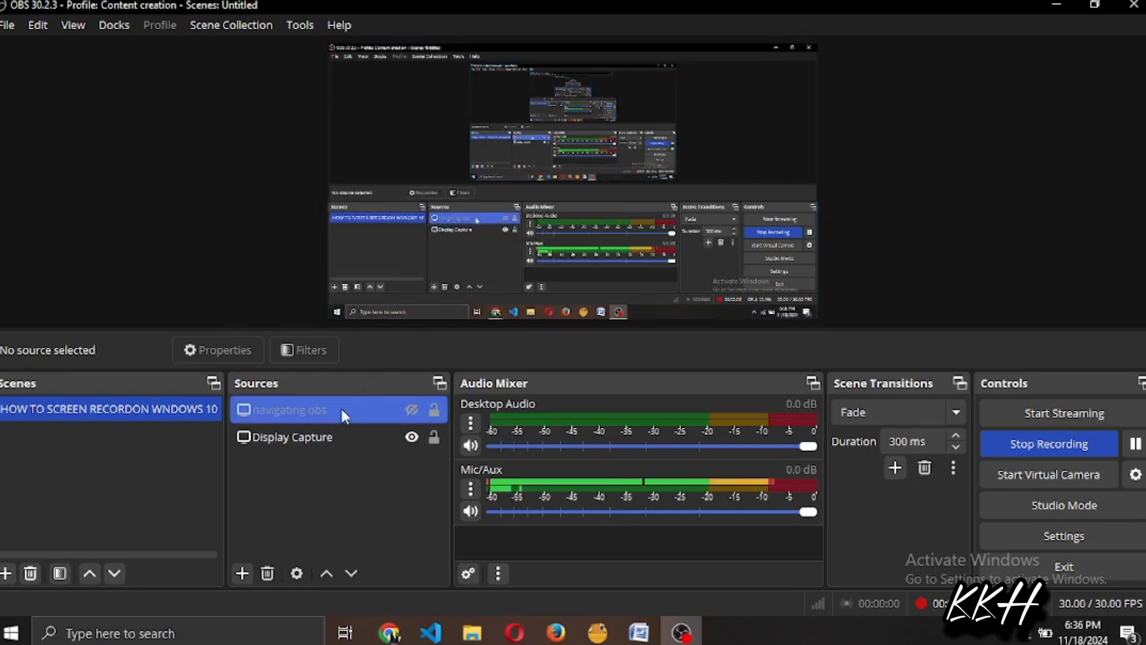
right_click(340, 408)
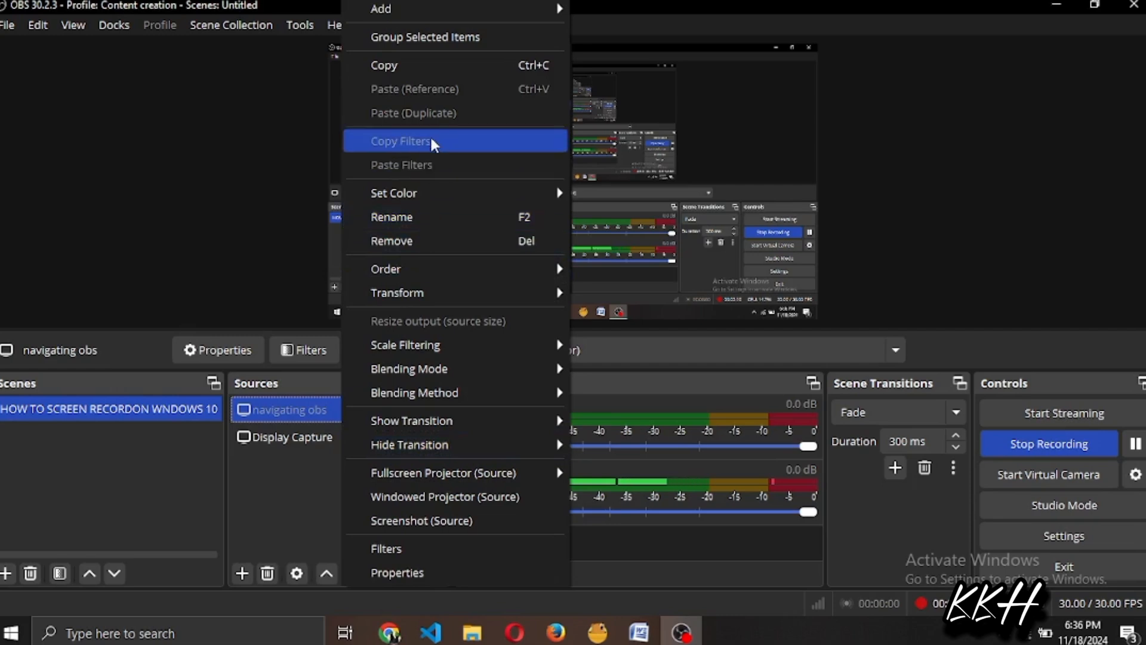
click(284, 489)
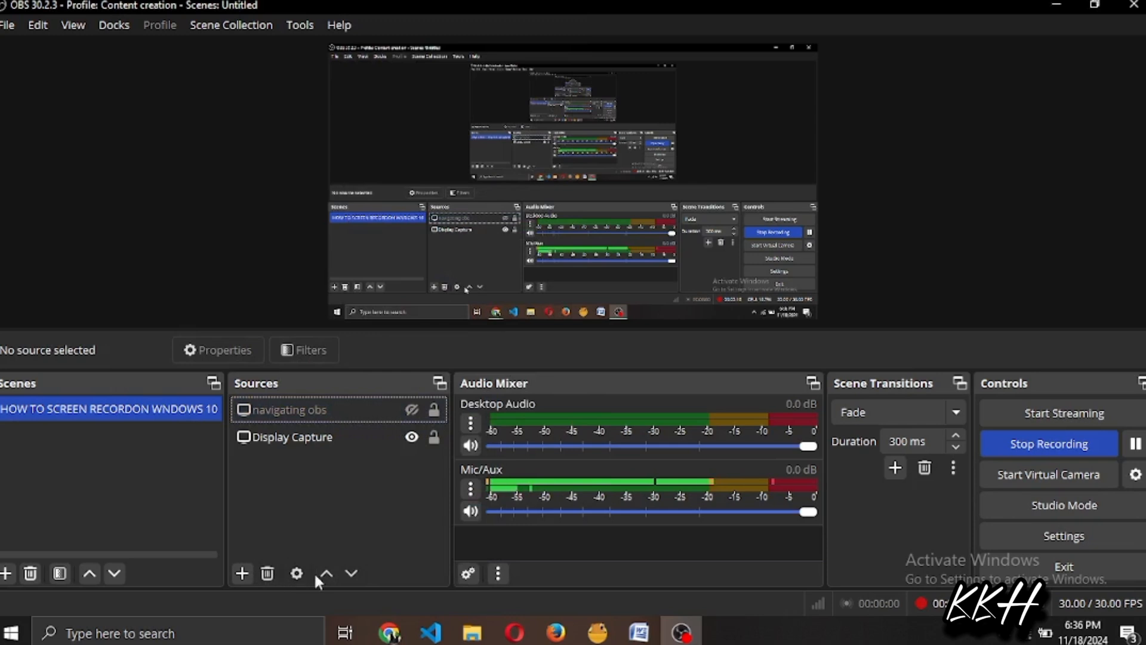
click(305, 437)
click(293, 409)
click(267, 578)
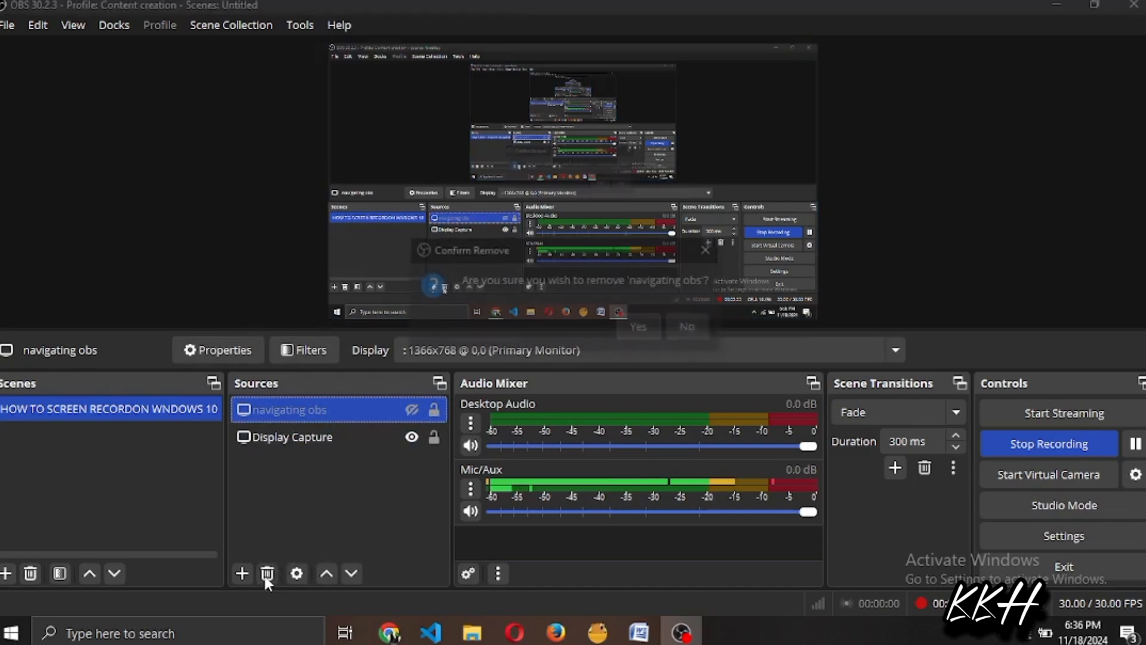
click(641, 327)
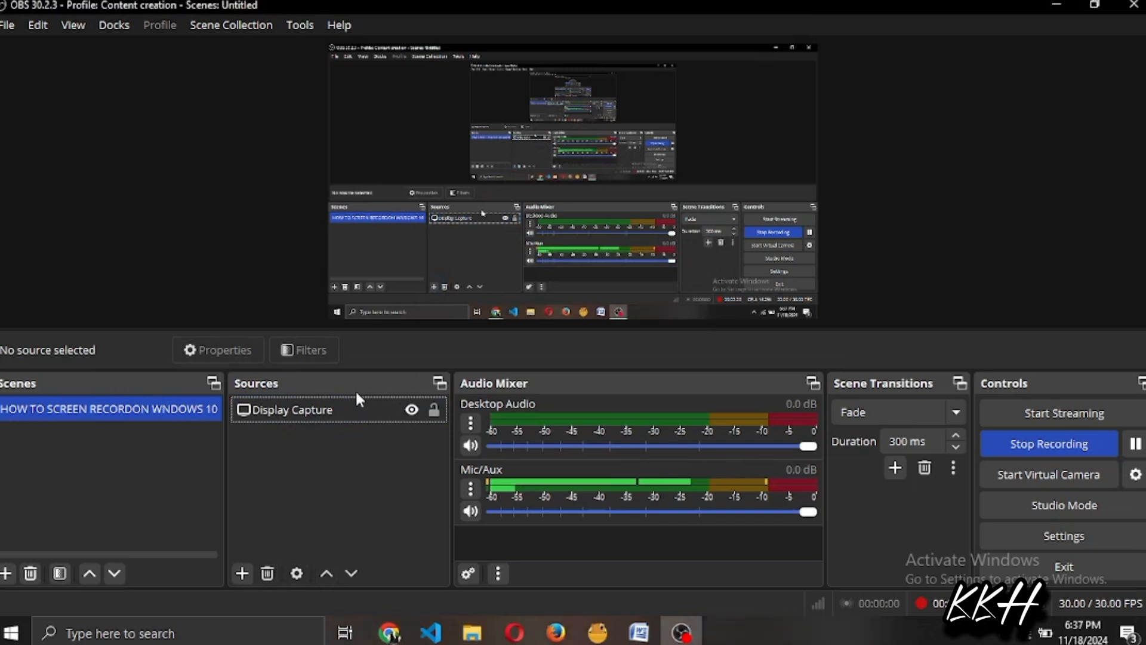
Add a new Display Capture source named "navigating obs" and accept its default capture properties for the primary monitor
click(241, 573)
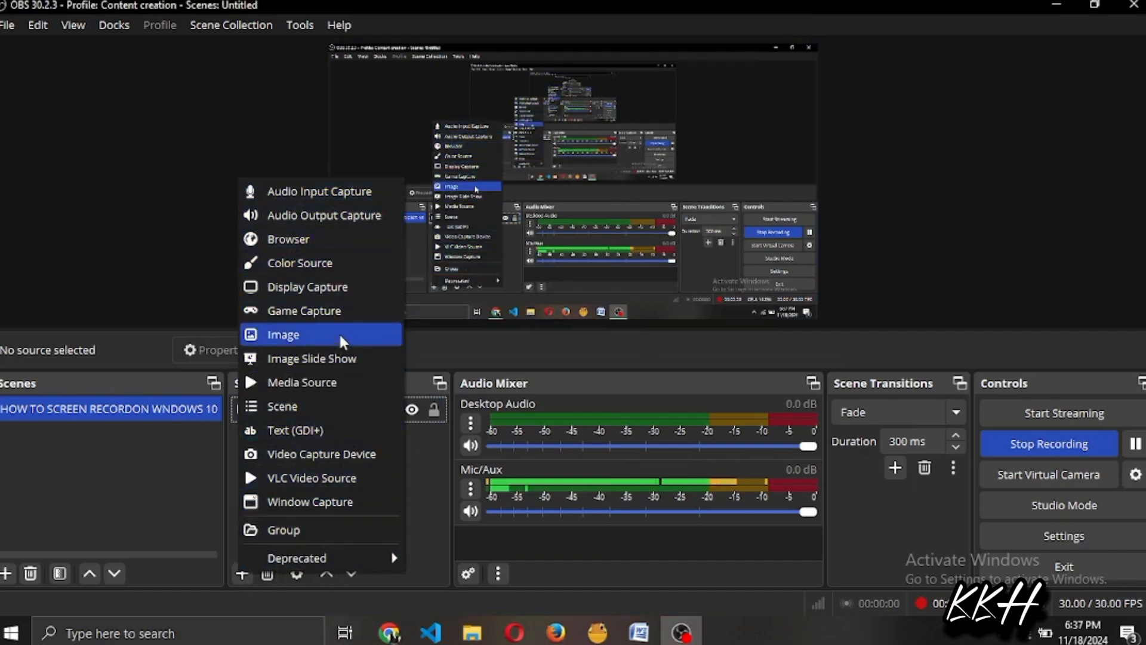
click(328, 286)
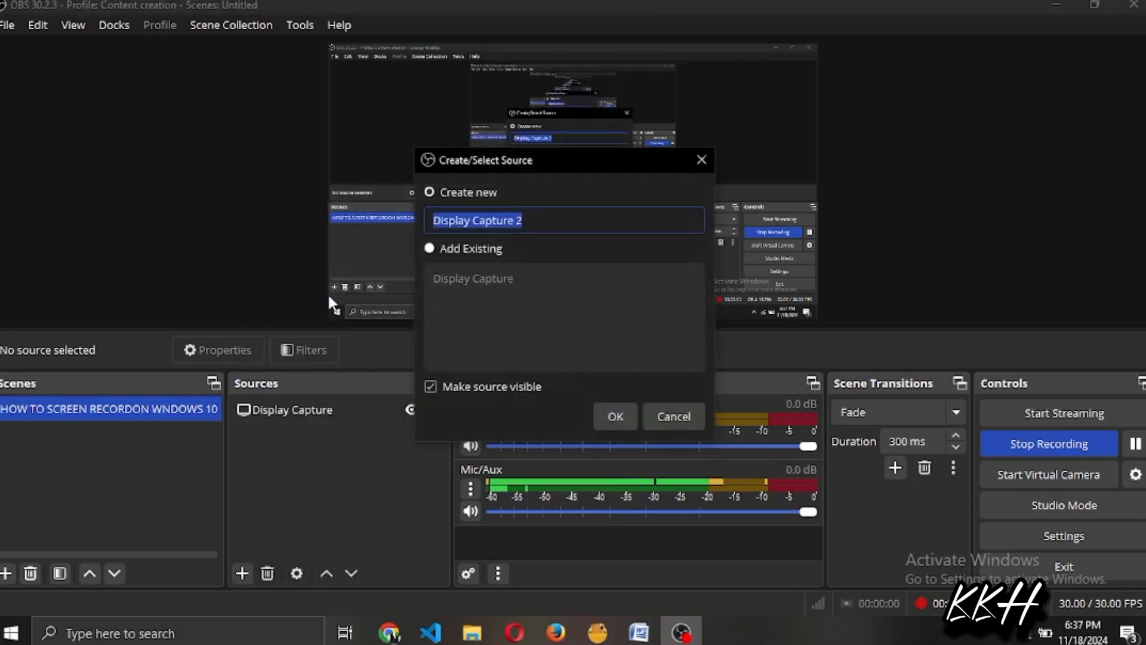
key(BackSpace)
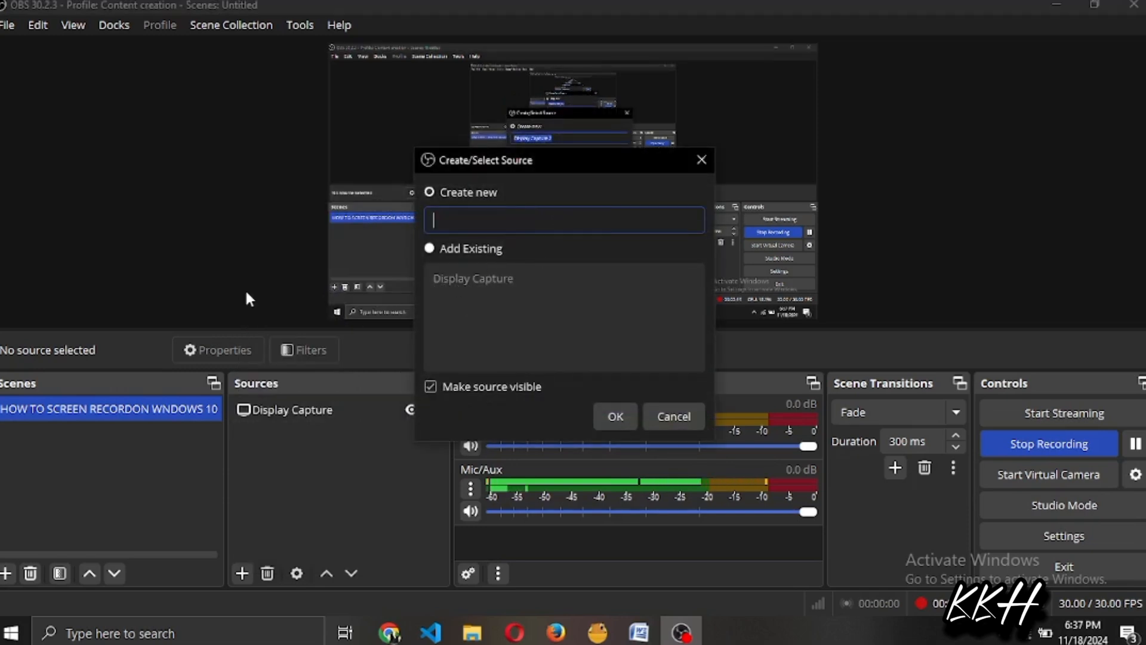
text(na)
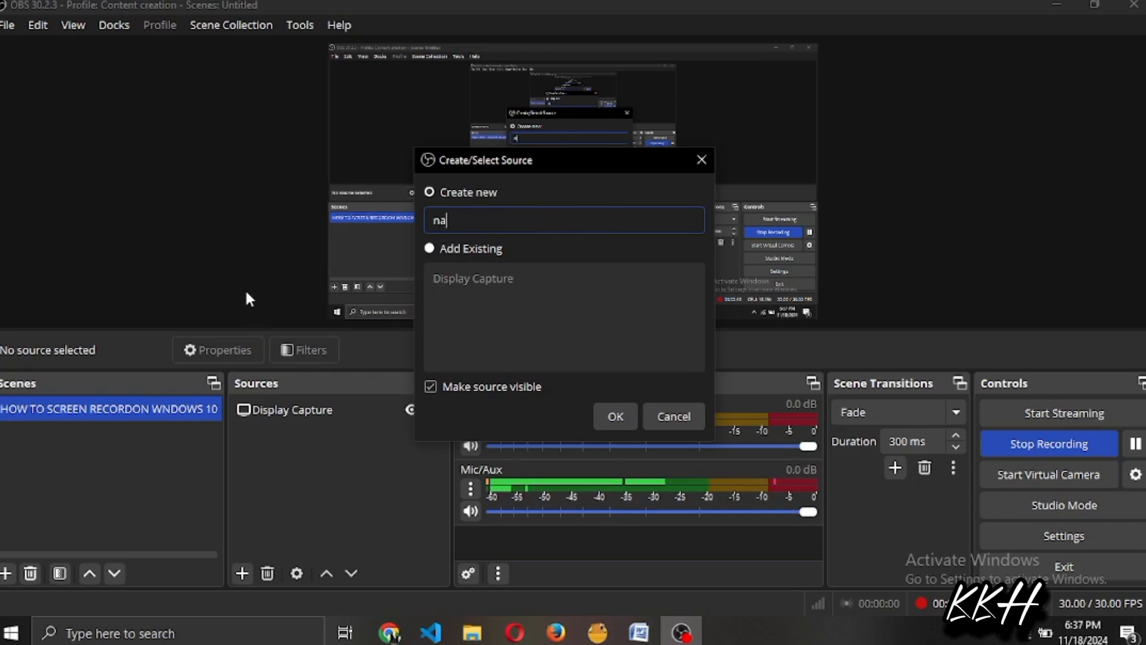
text(vigating obs)
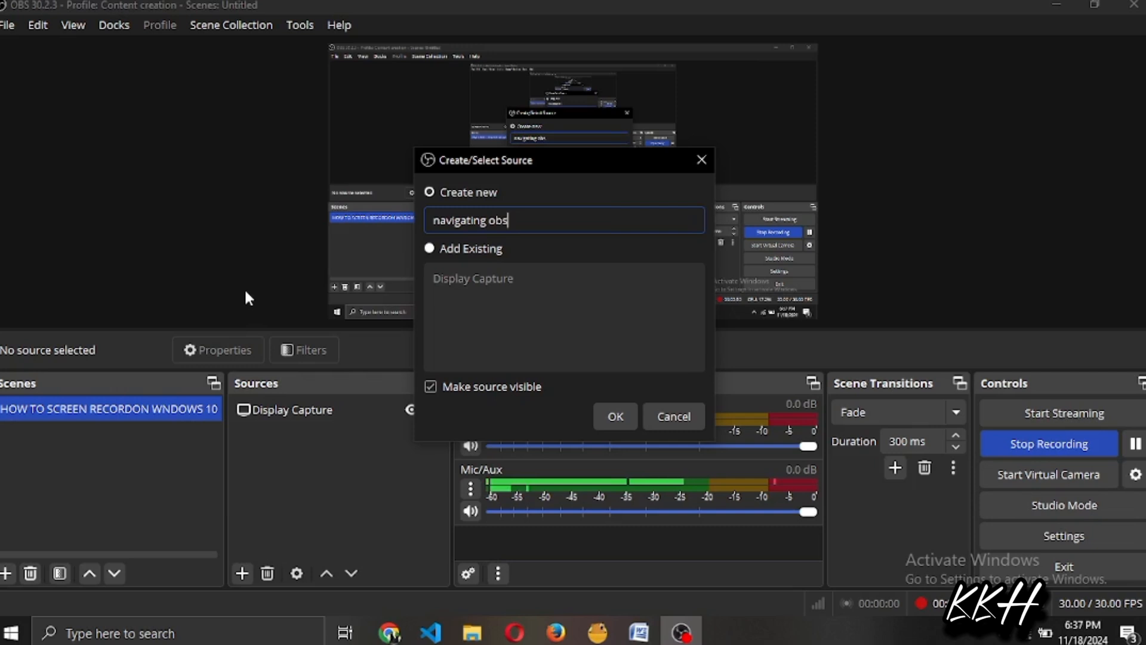
key(Return)
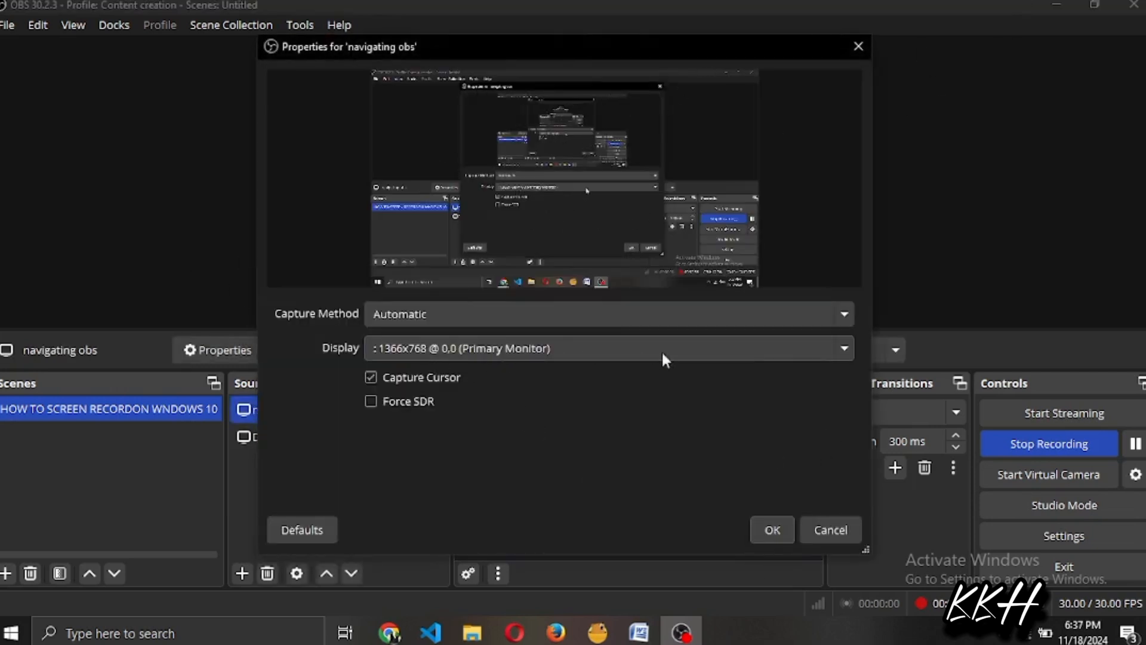
click(773, 530)
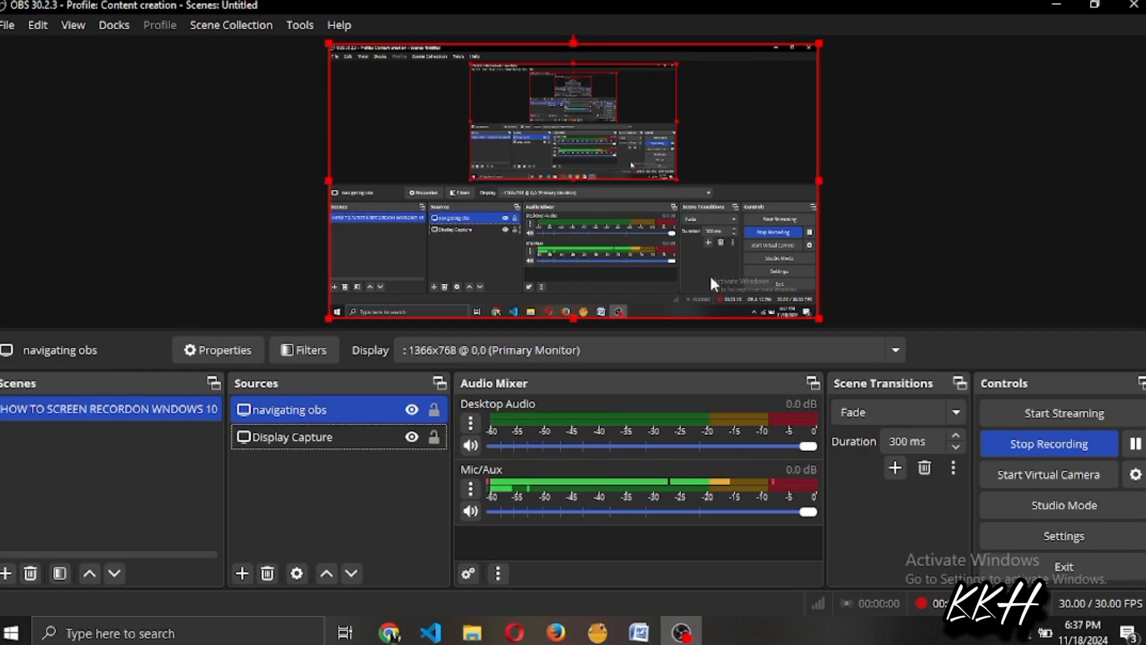
Open the OBS Output settings and examine the recording path, quality and format options
click(1071, 537)
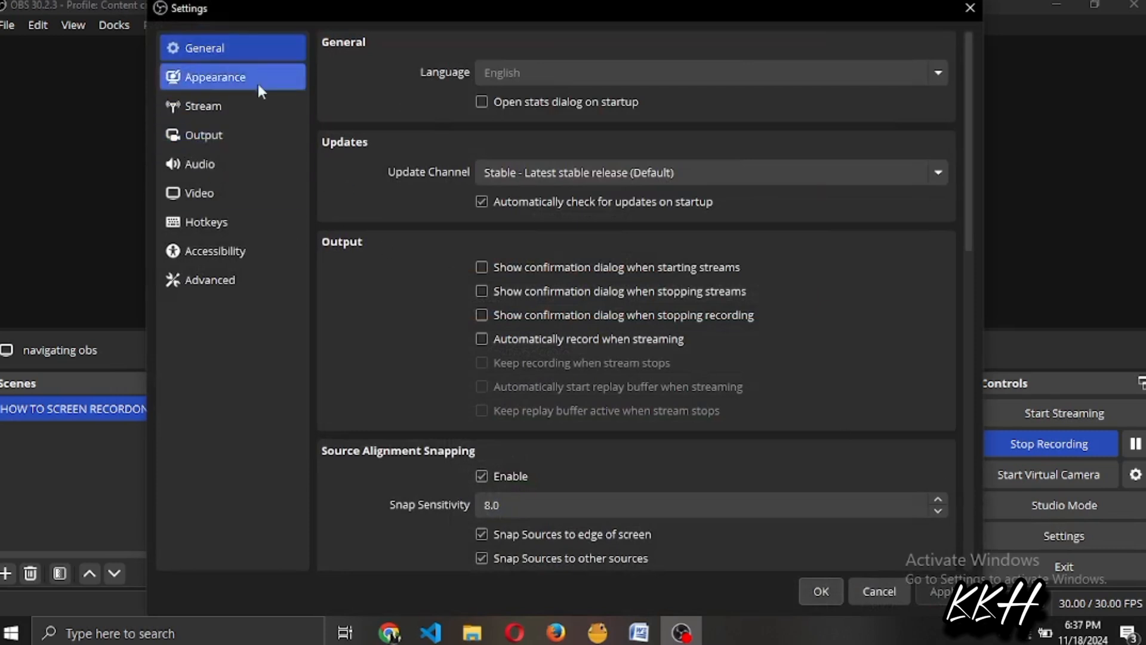
click(224, 137)
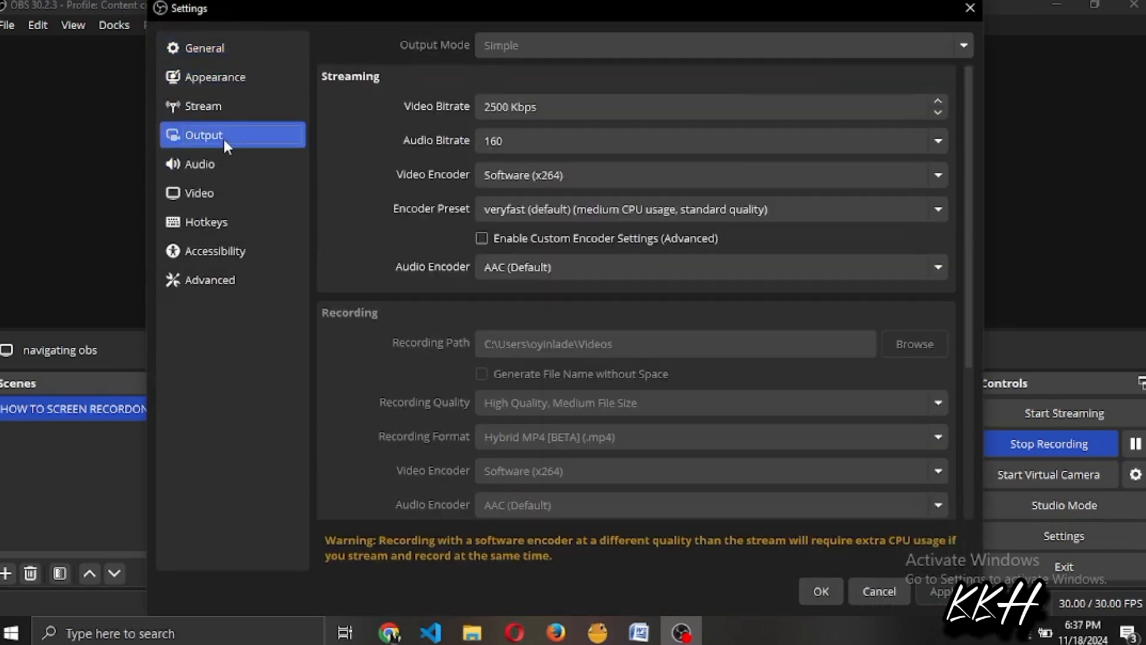
scroll(436, 301, down, 2)
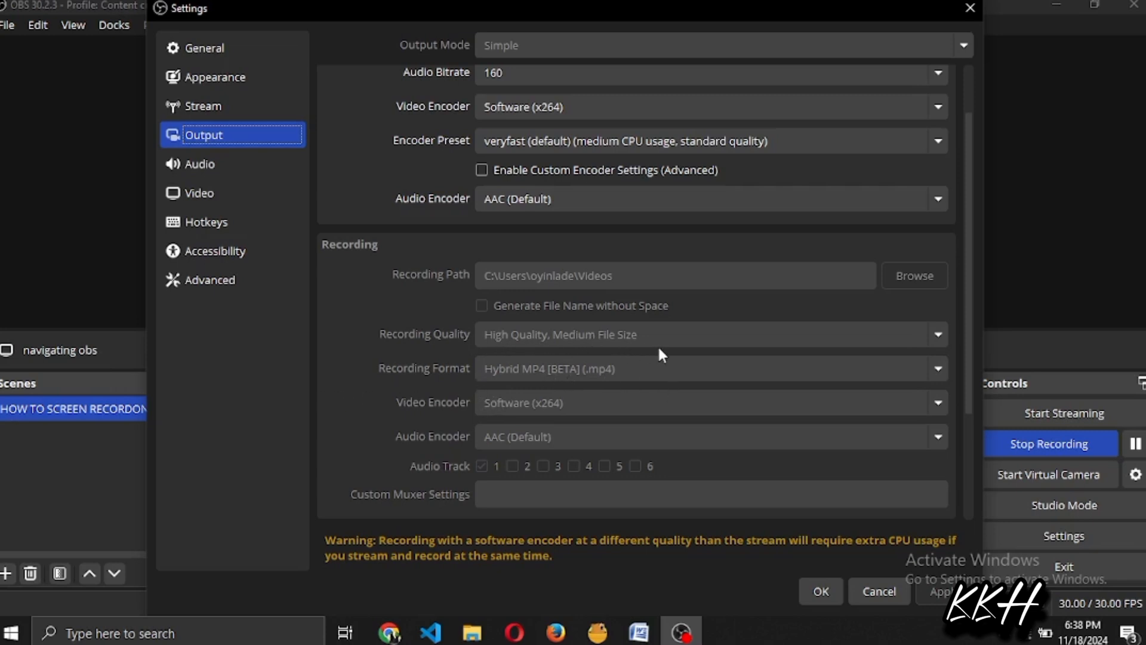
Examine the streaming section of the Output settings and the Video resolution and FPS settings, and close the settings
scroll(501, 345, up, 2)
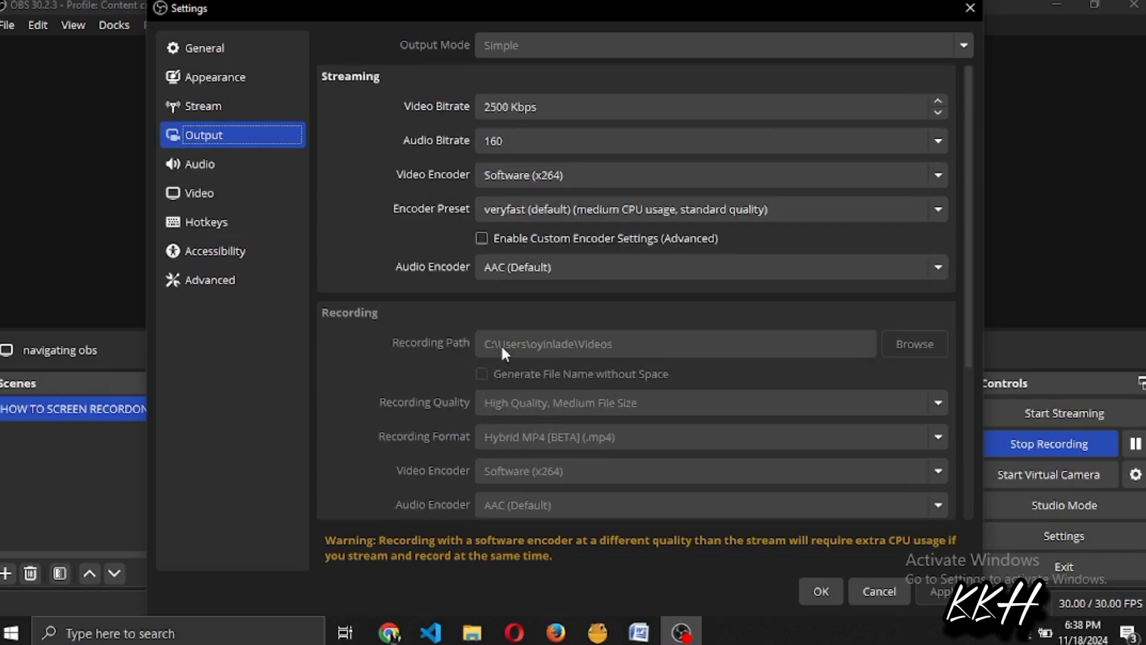
click(231, 191)
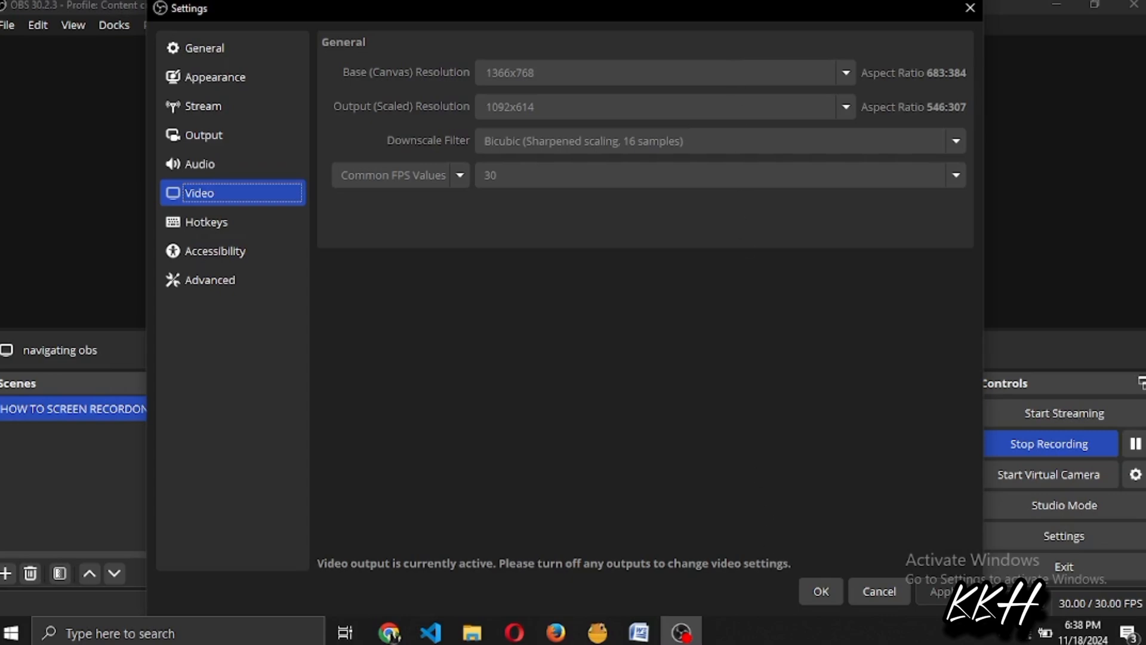
click(820, 591)
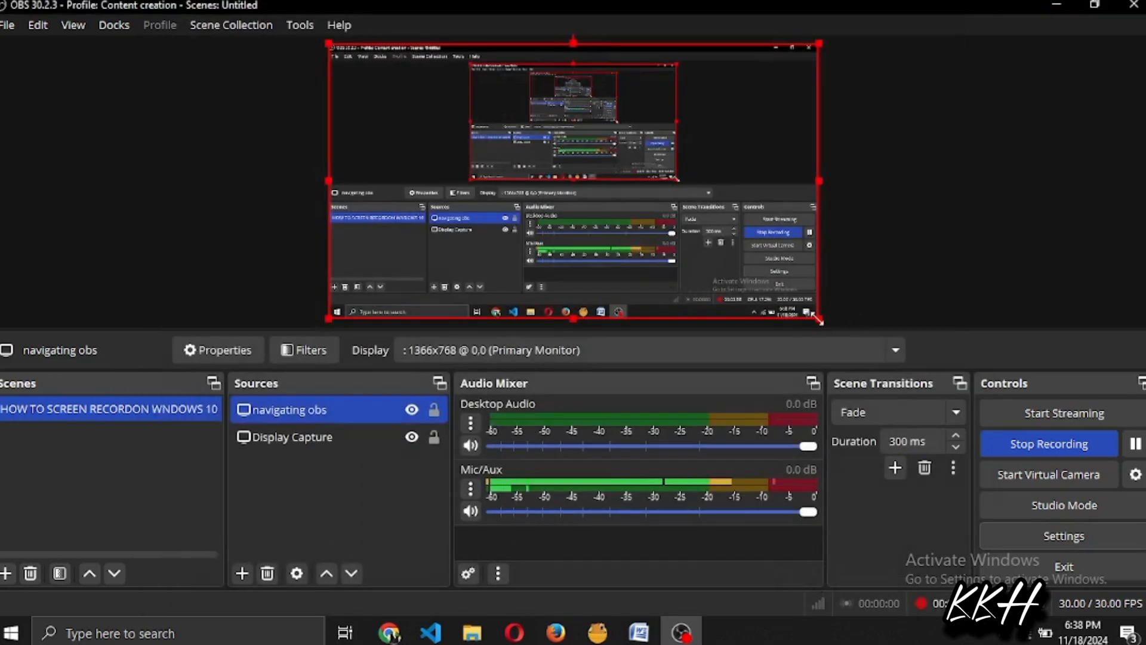
Shrink the "navigating obs" capture in the preview and scale it back up to fill the canvas
drag(818, 318, 764, 287)
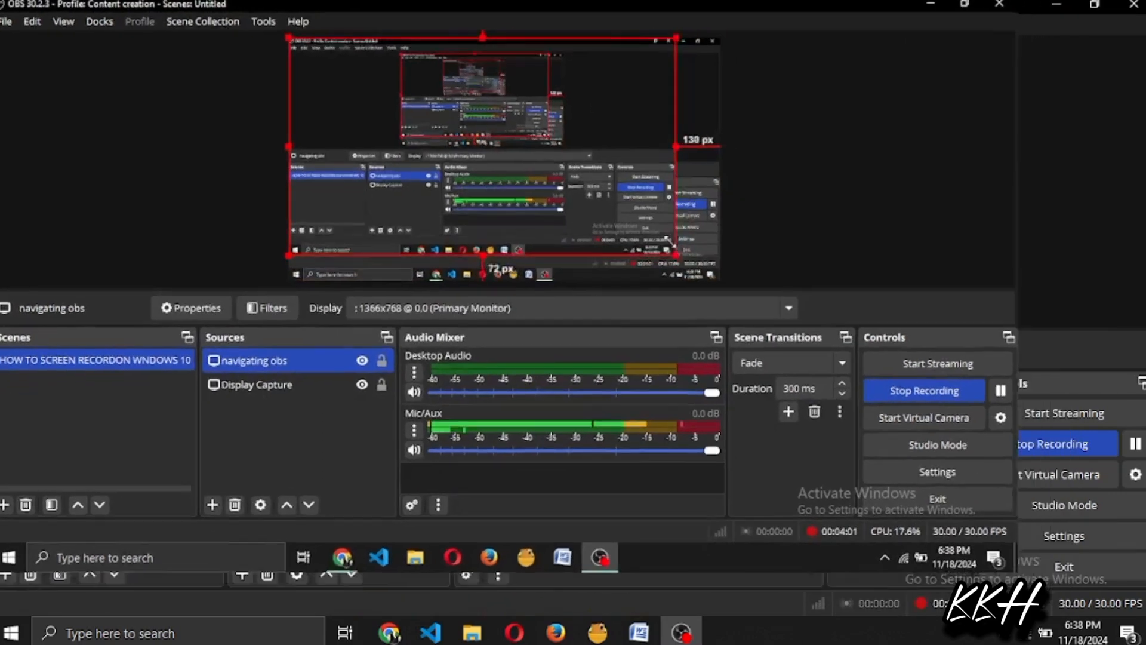
drag(672, 245, 629, 227)
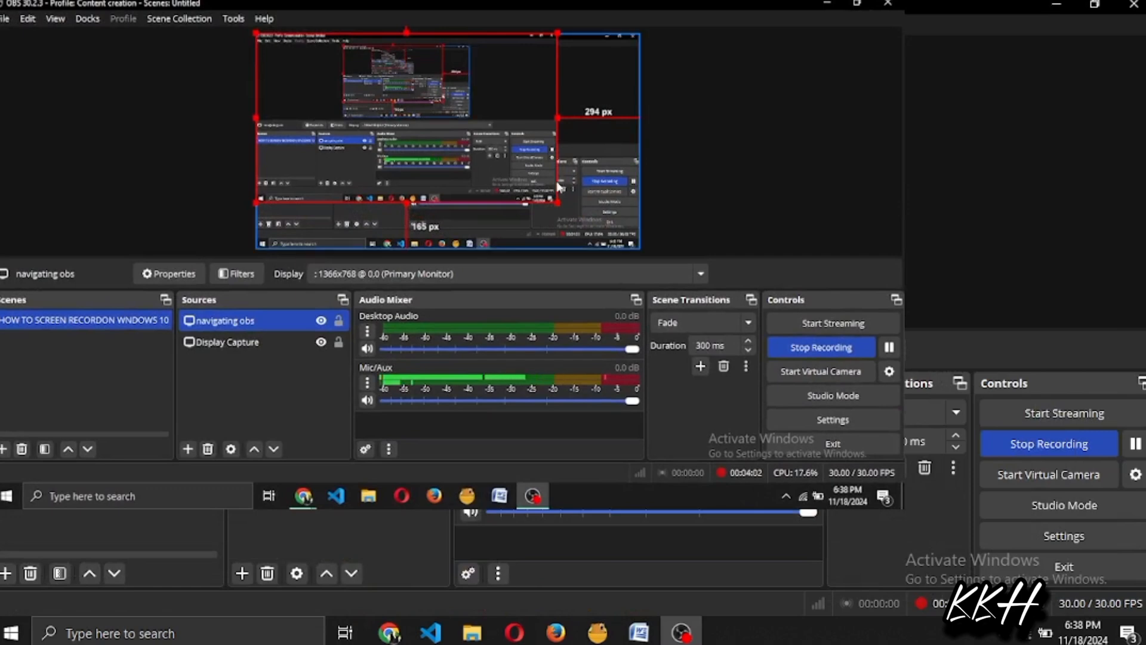
drag(559, 200, 596, 222)
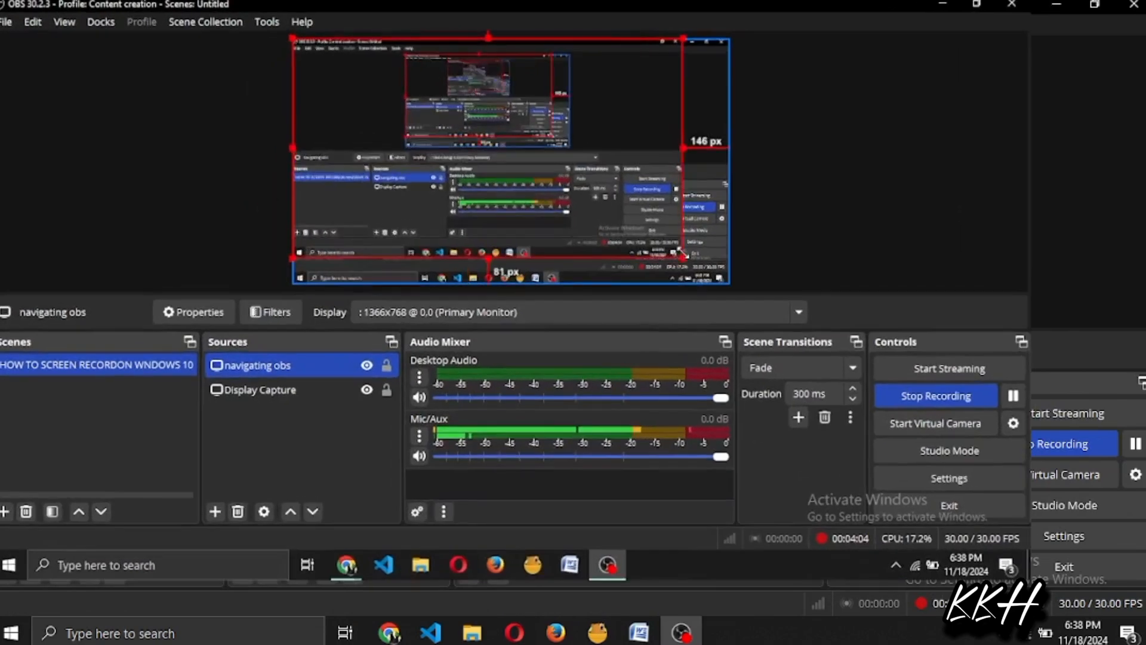
drag(682, 254, 723, 284)
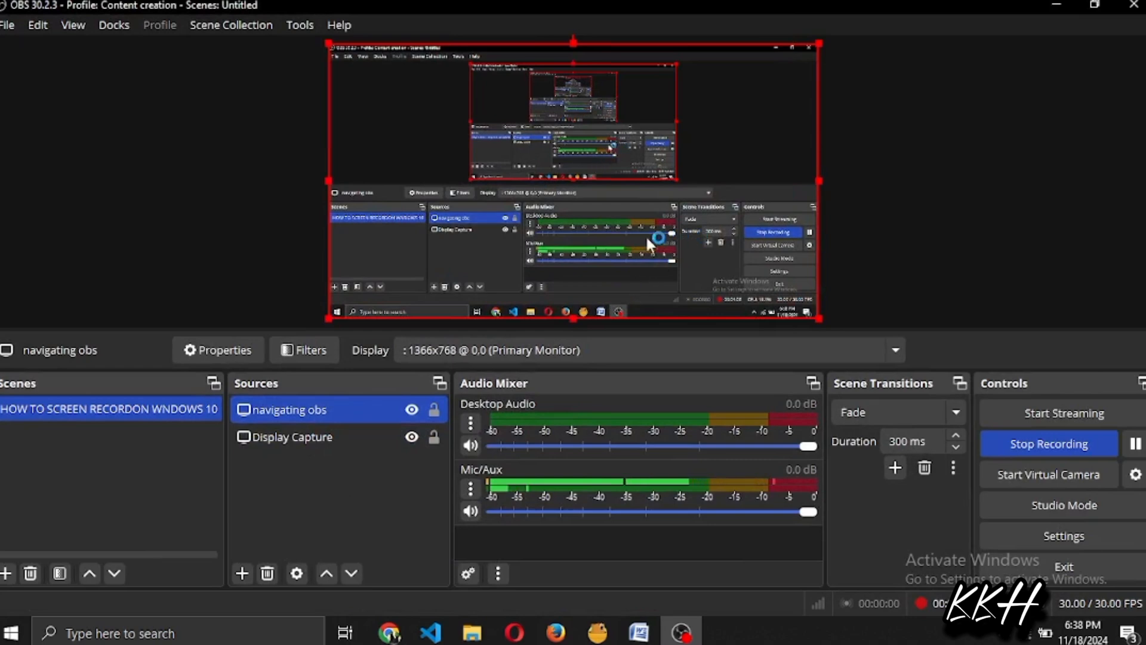
Hide the Scenes, Sources, Controls, Audio Mixer and Scene Transitions docks
click(105, 27)
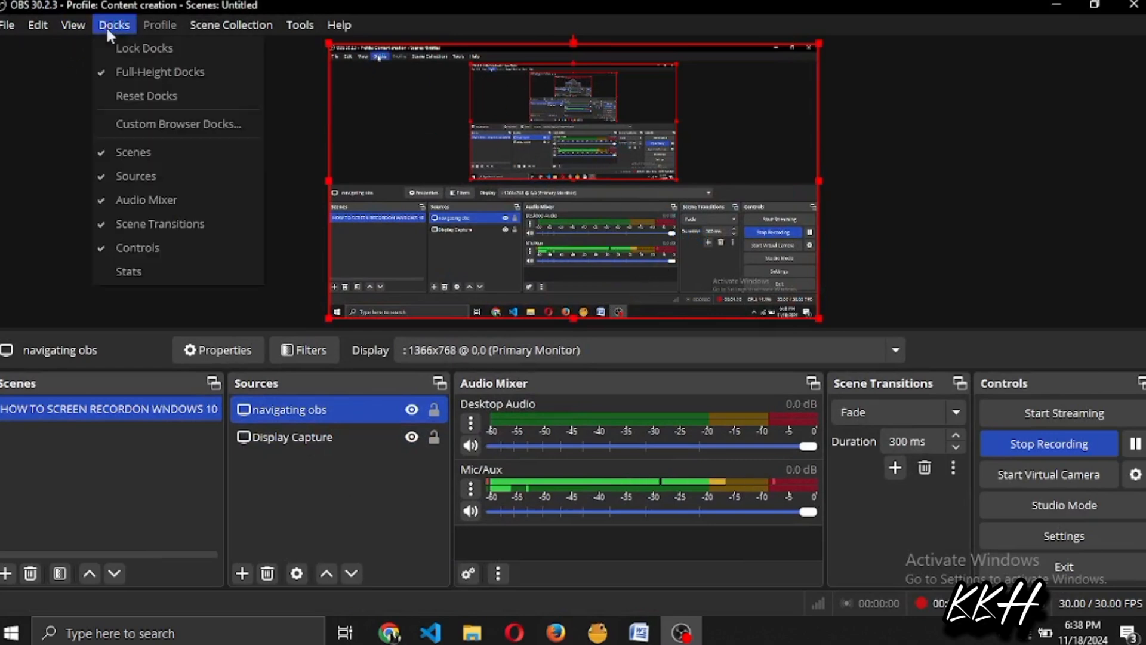
click(98, 25)
click(117, 27)
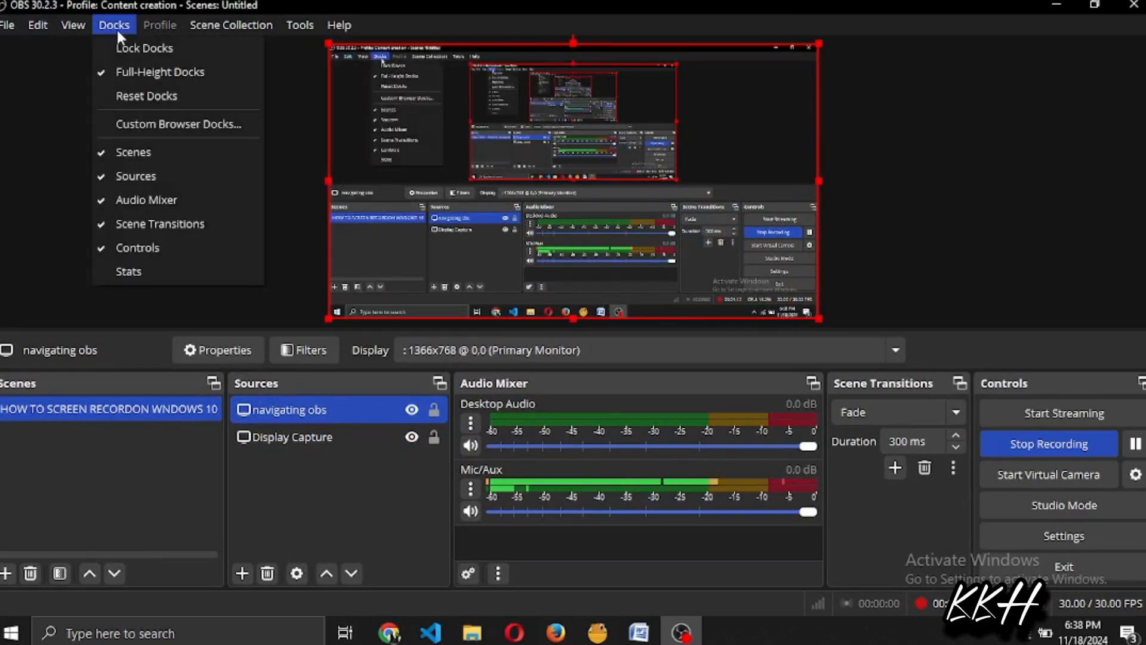
click(104, 151)
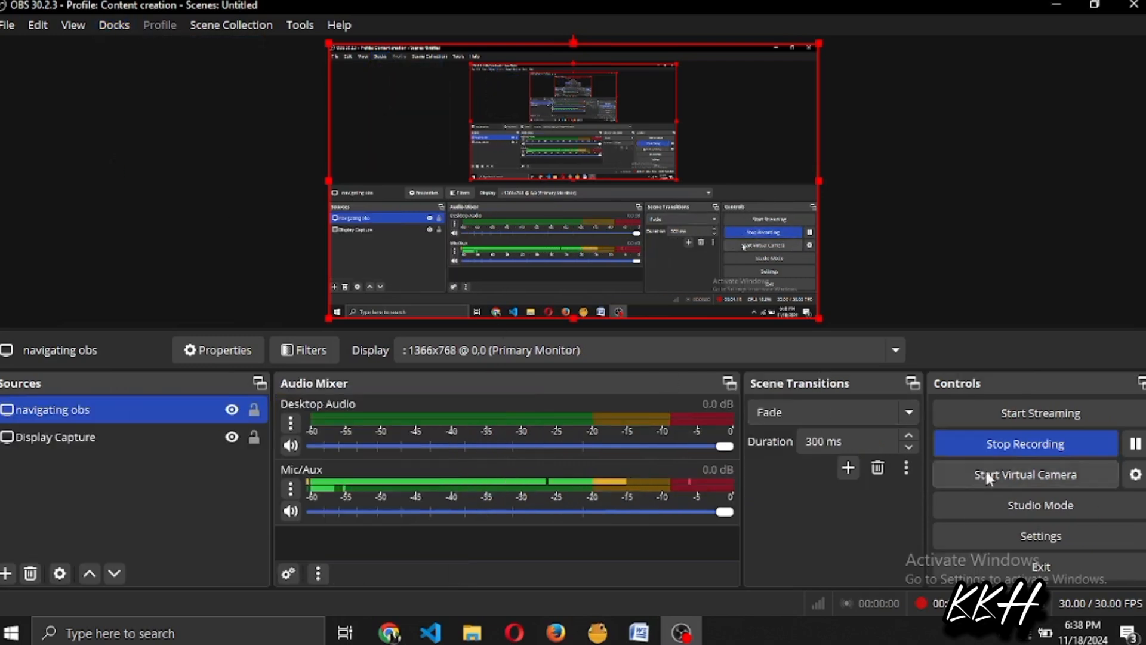
click(113, 24)
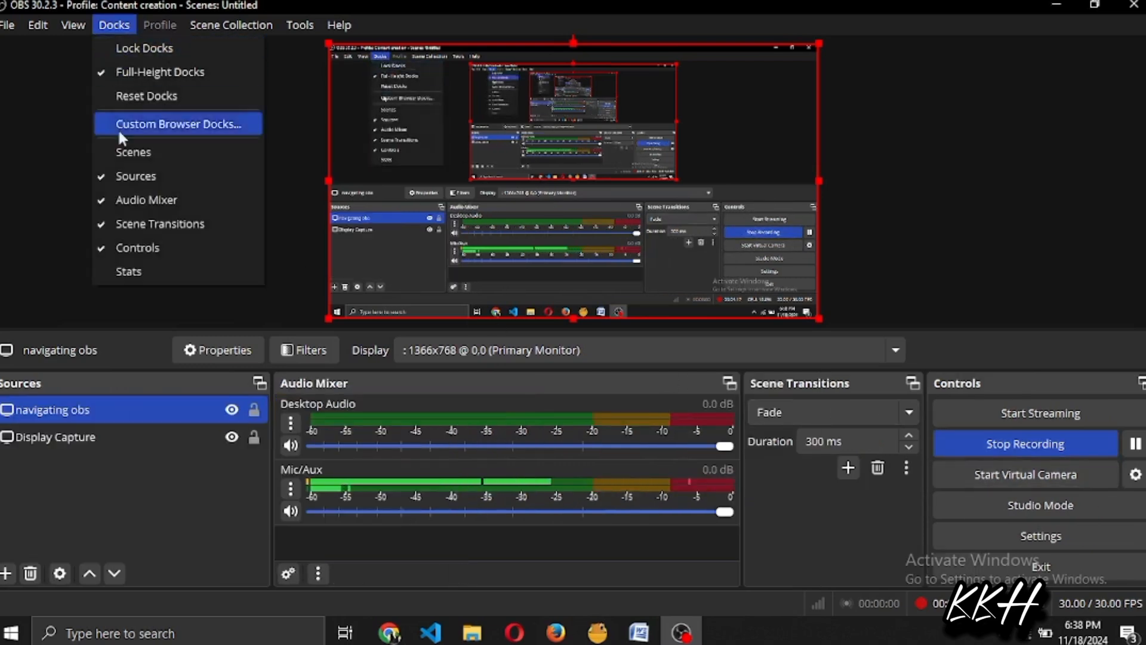
click(114, 176)
click(116, 30)
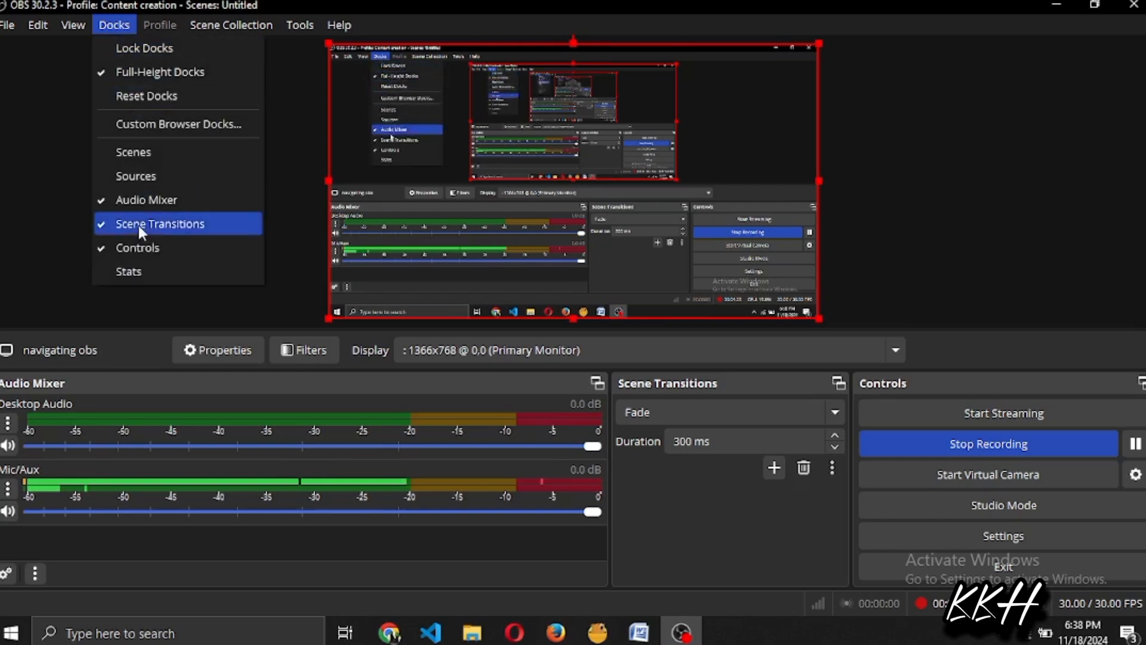
click(131, 246)
click(119, 28)
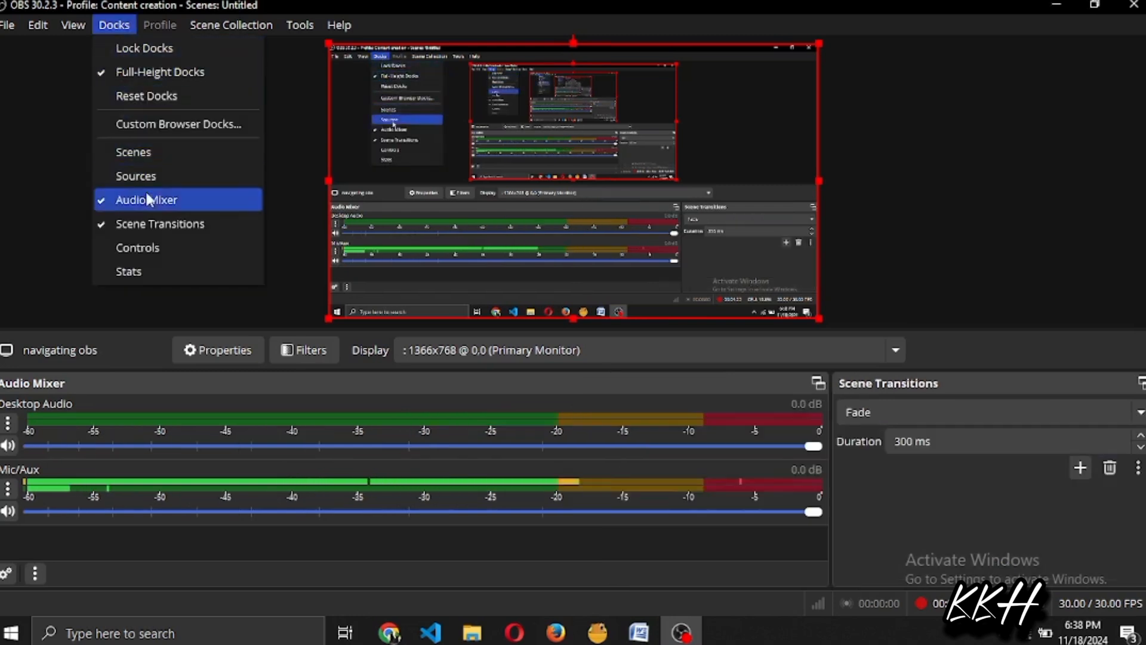
click(148, 200)
click(124, 24)
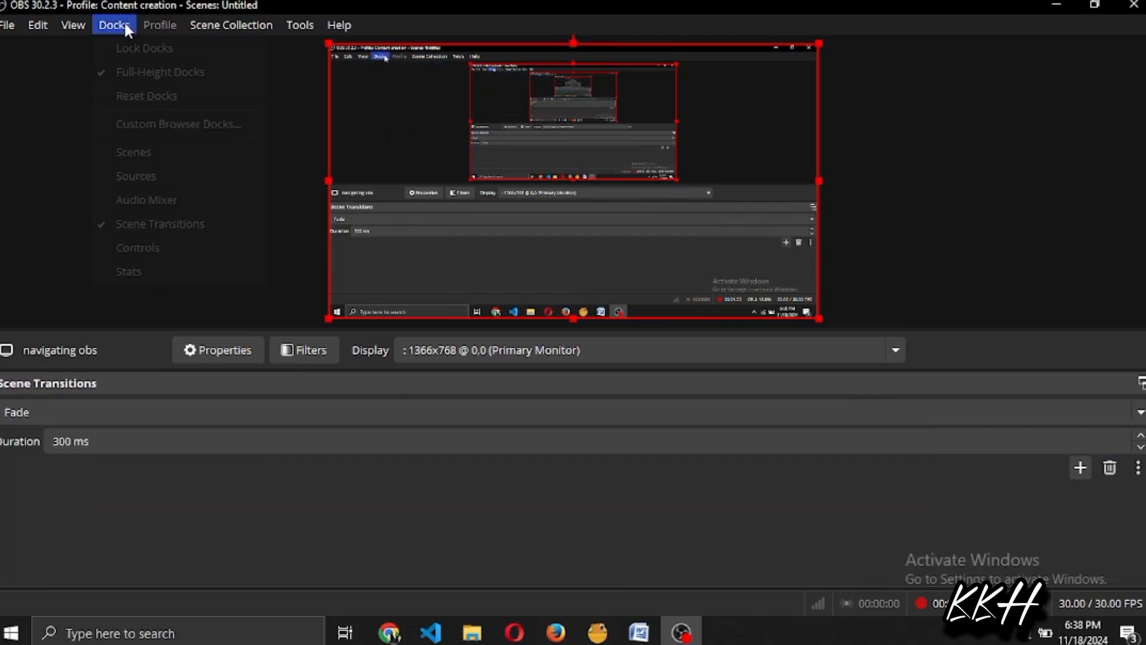
click(145, 225)
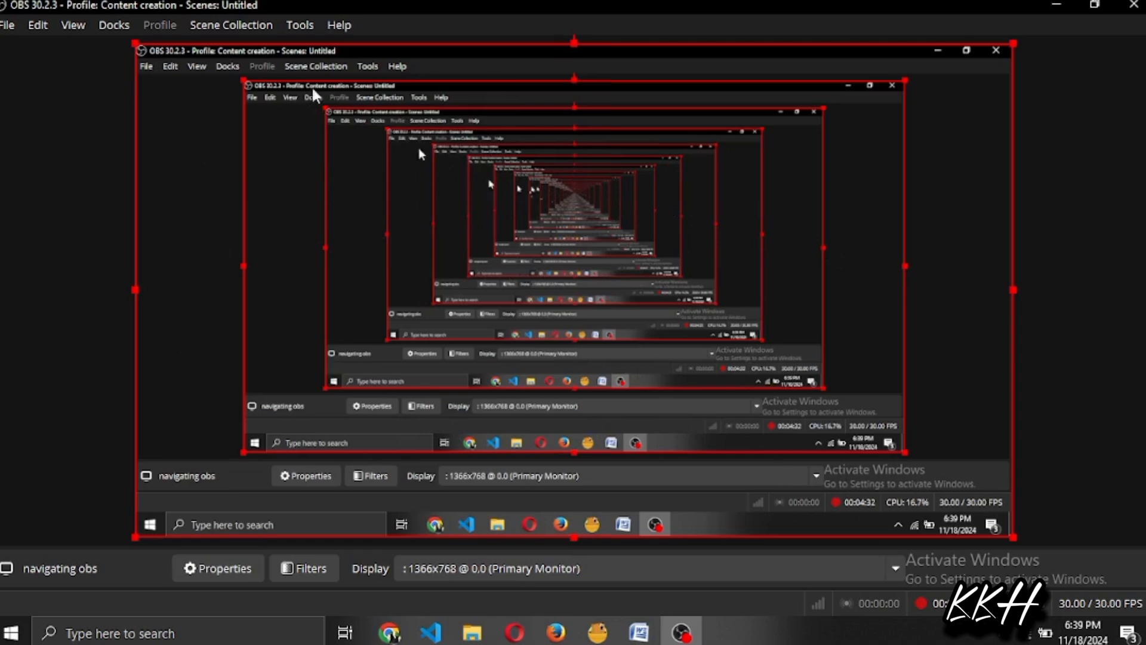
Show the Scenes, Sources, Audio Mixer, Scene Transitions and Controls docks again
click(113, 25)
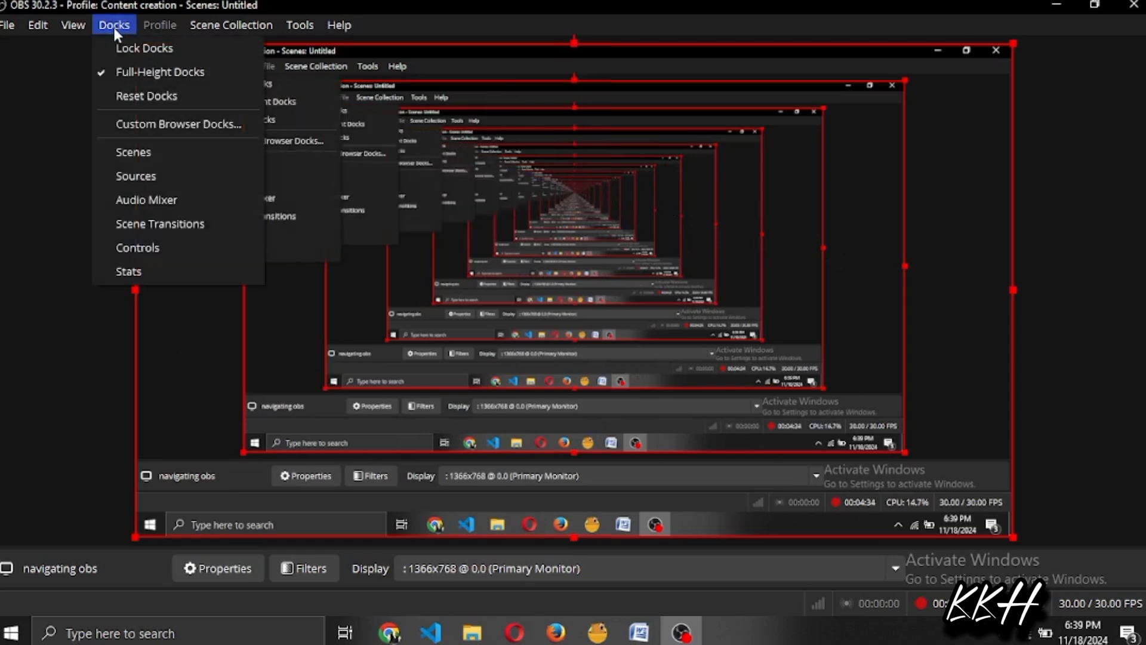
click(126, 153)
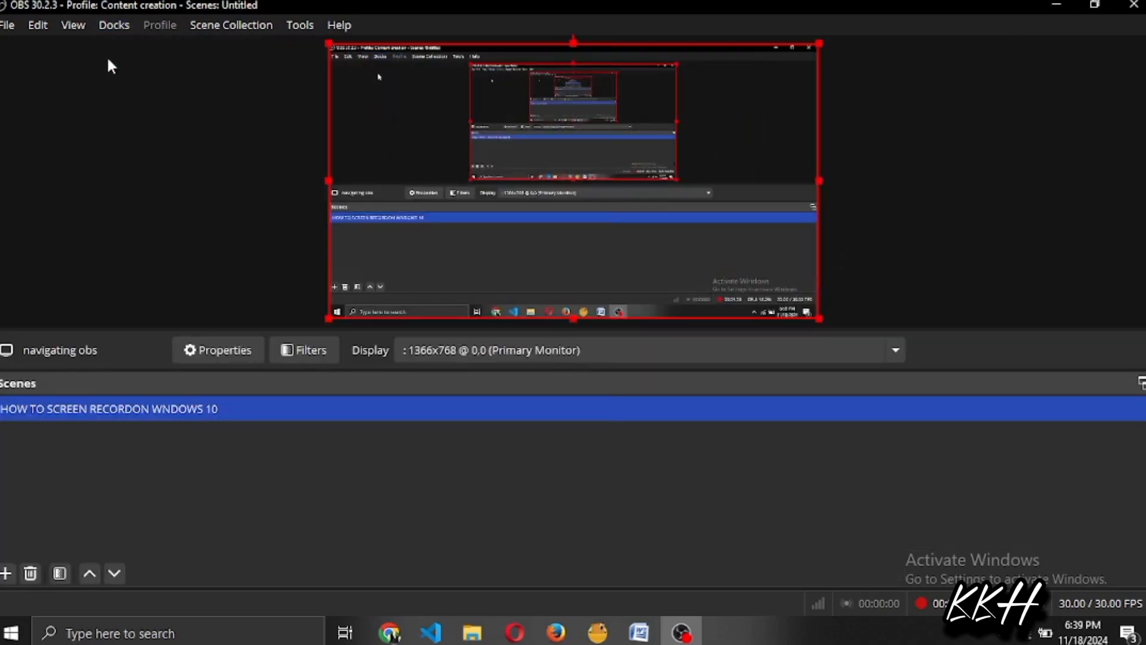
click(114, 27)
click(157, 174)
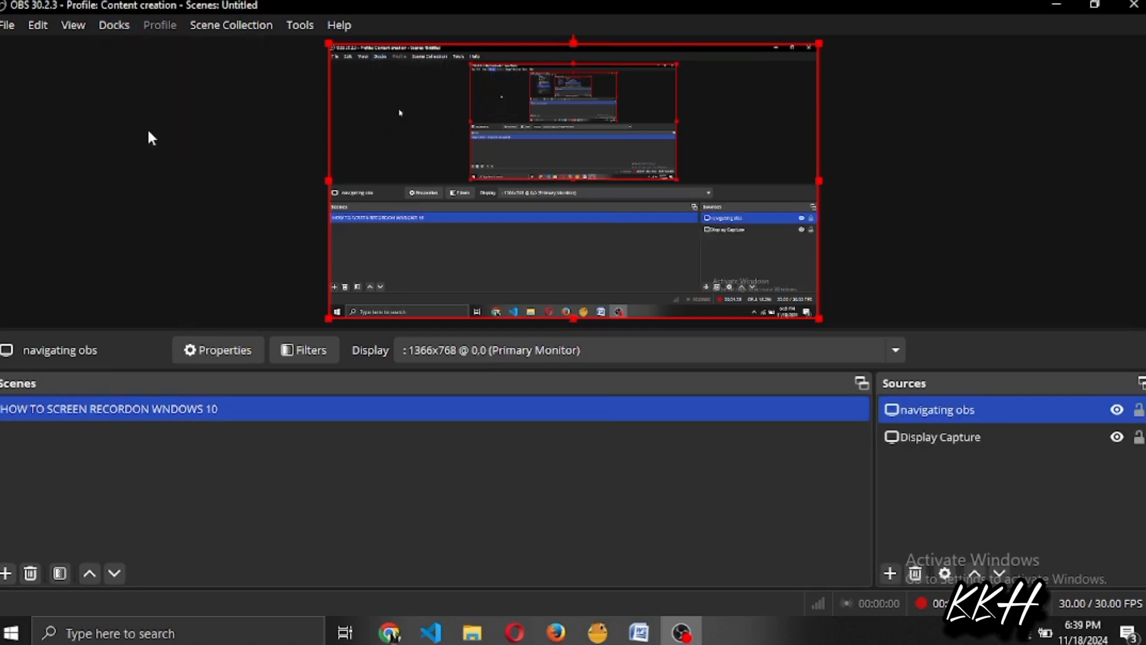
click(123, 29)
click(157, 200)
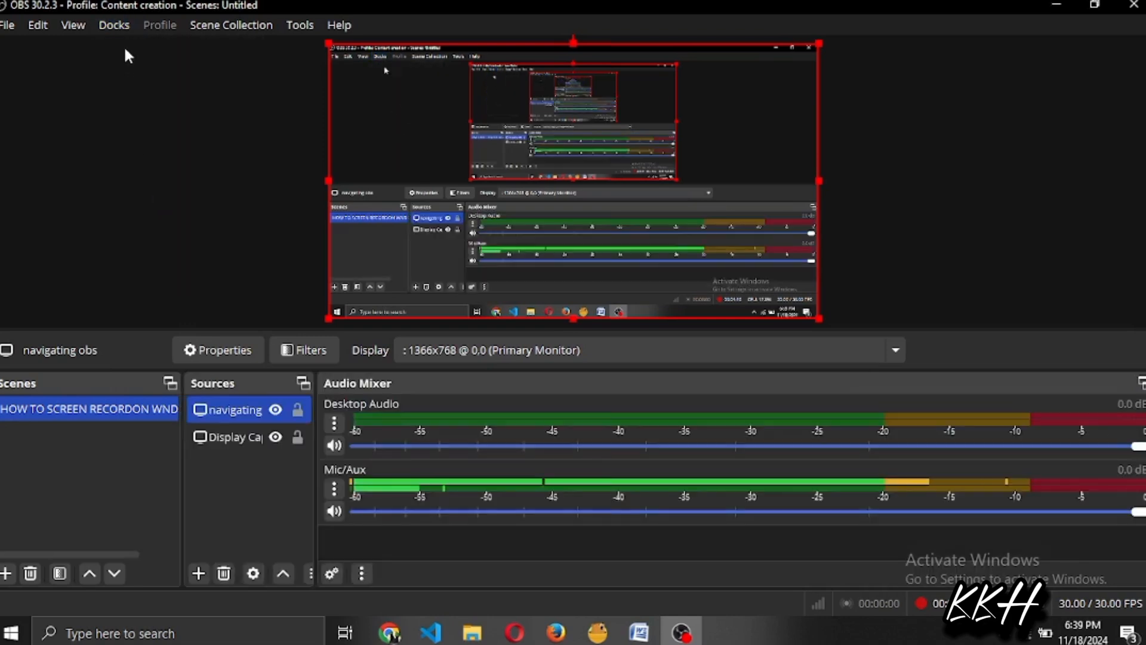
click(119, 28)
click(159, 224)
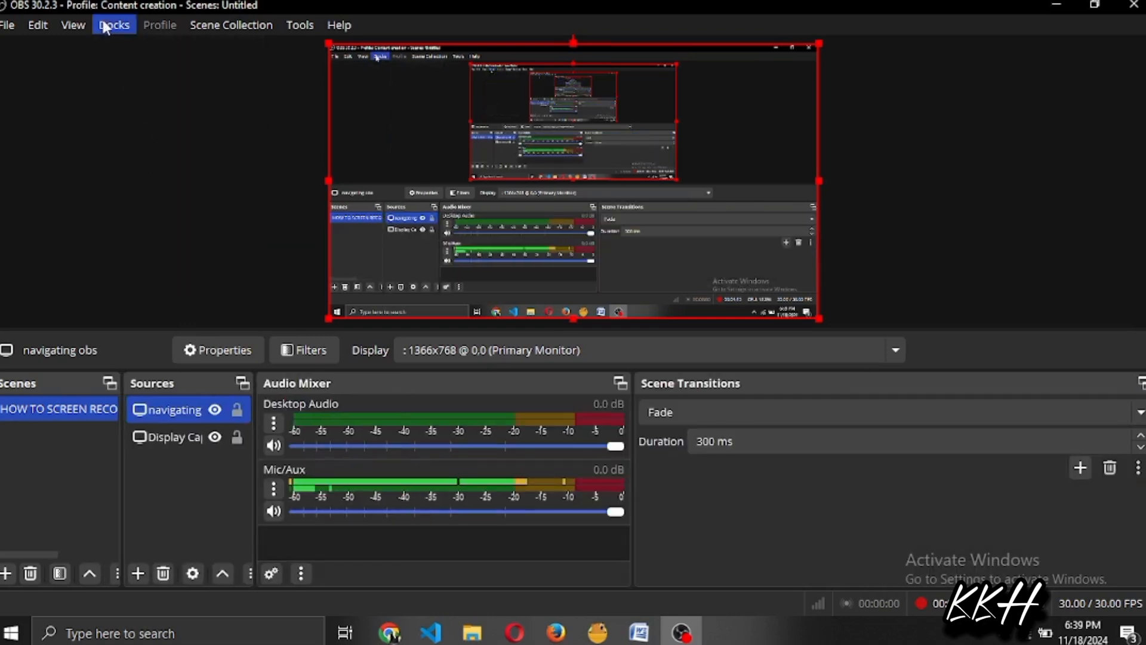
click(105, 26)
click(159, 245)
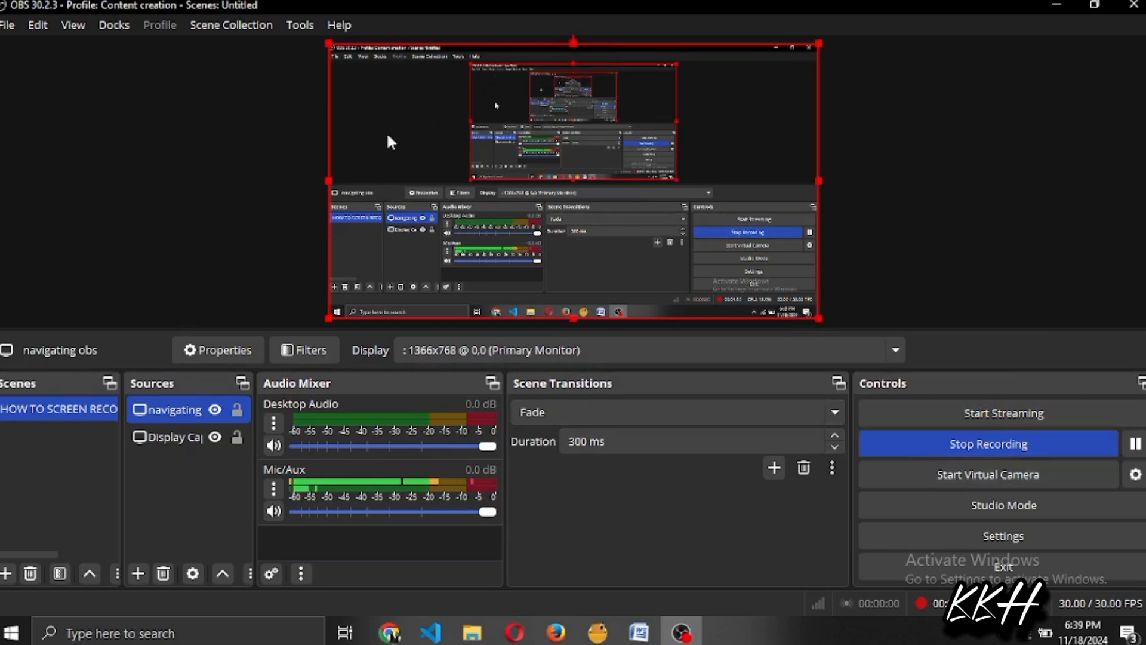
Adjust the dock widths, widening Sources, Audio Mixer and Scenes so that their contents are easier to read
ctrl+click(247, 432)
ctrl+click(248, 434)
ctrl+click(244, 426)
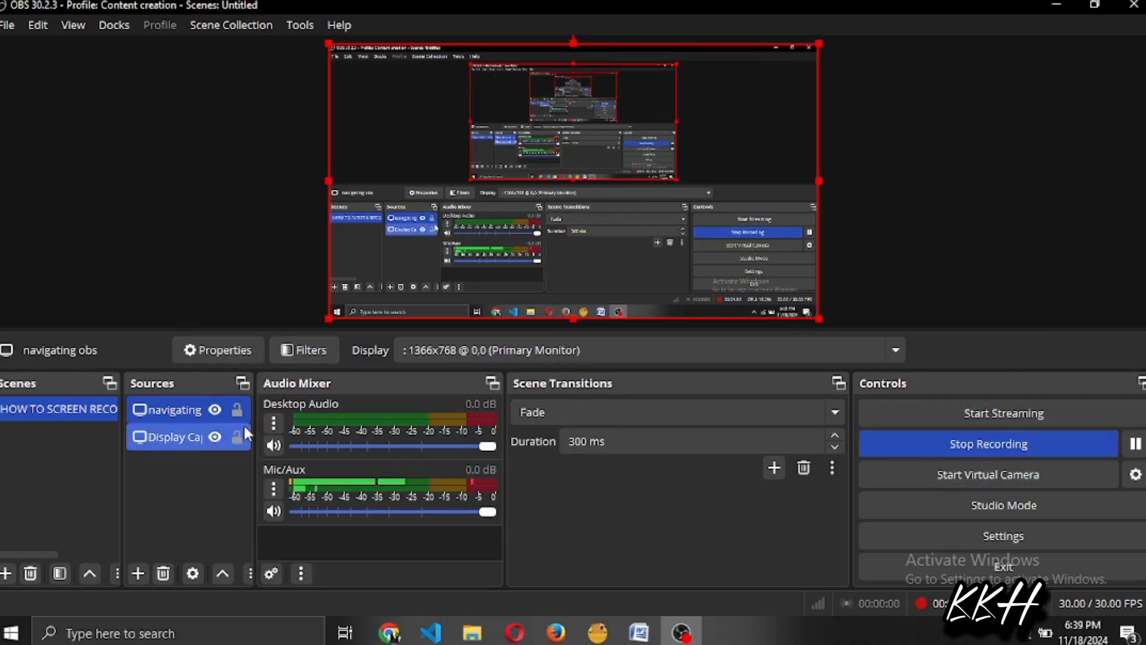
ctrl+click(245, 425)
drag(255, 425, 387, 427)
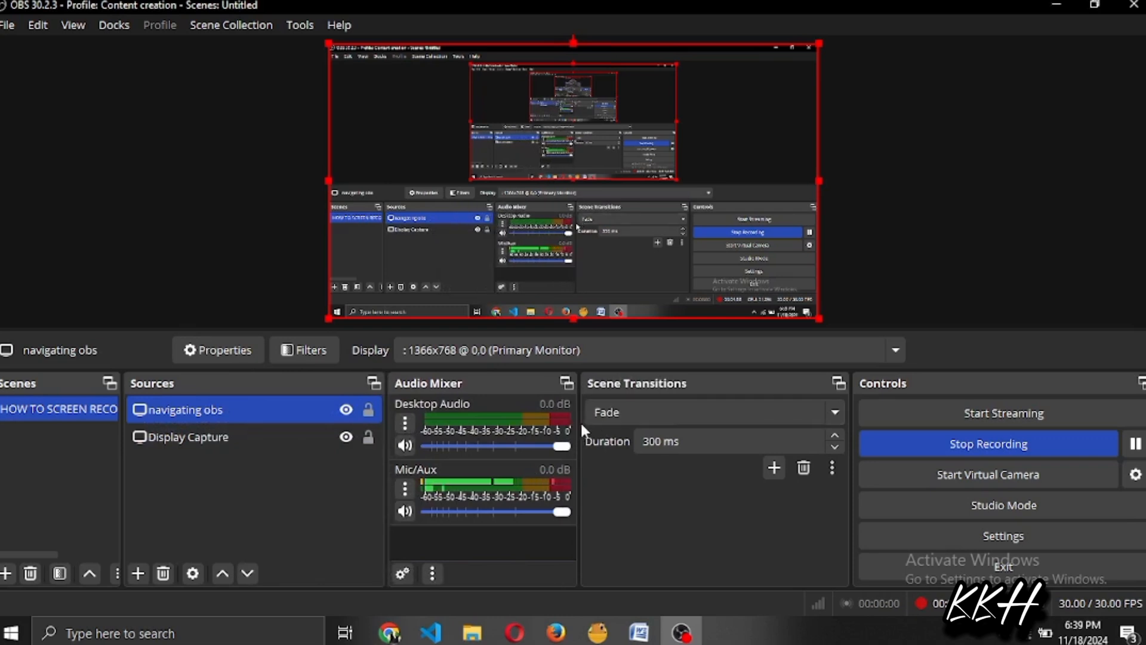
drag(581, 424, 679, 425)
ctrl+click(268, 437)
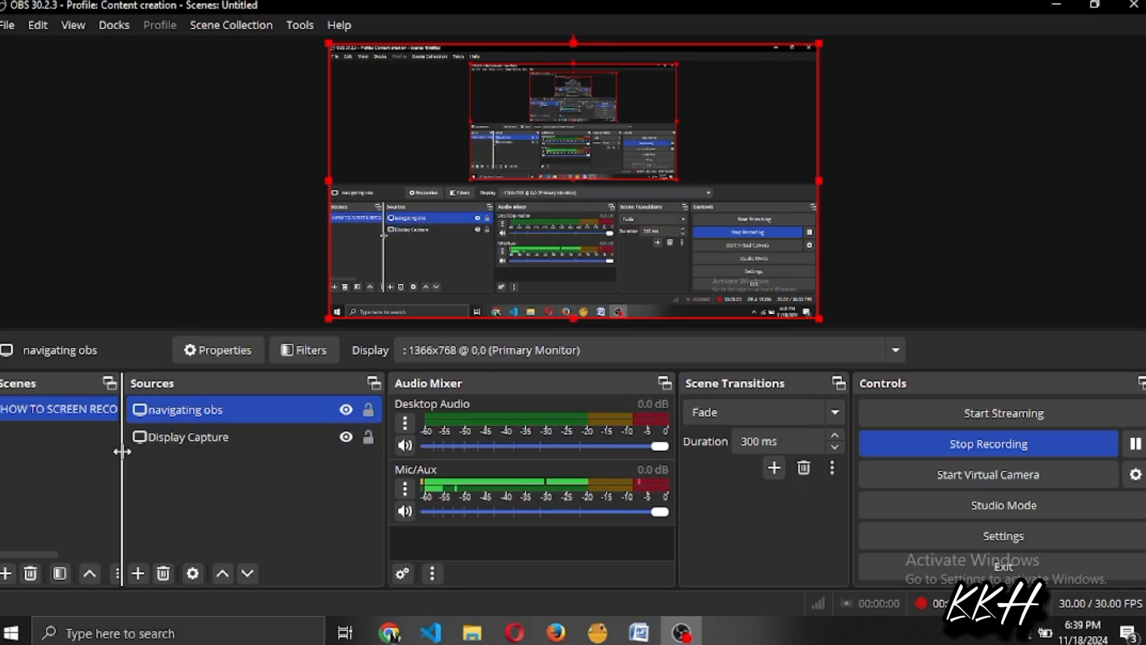
drag(122, 452, 204, 452)
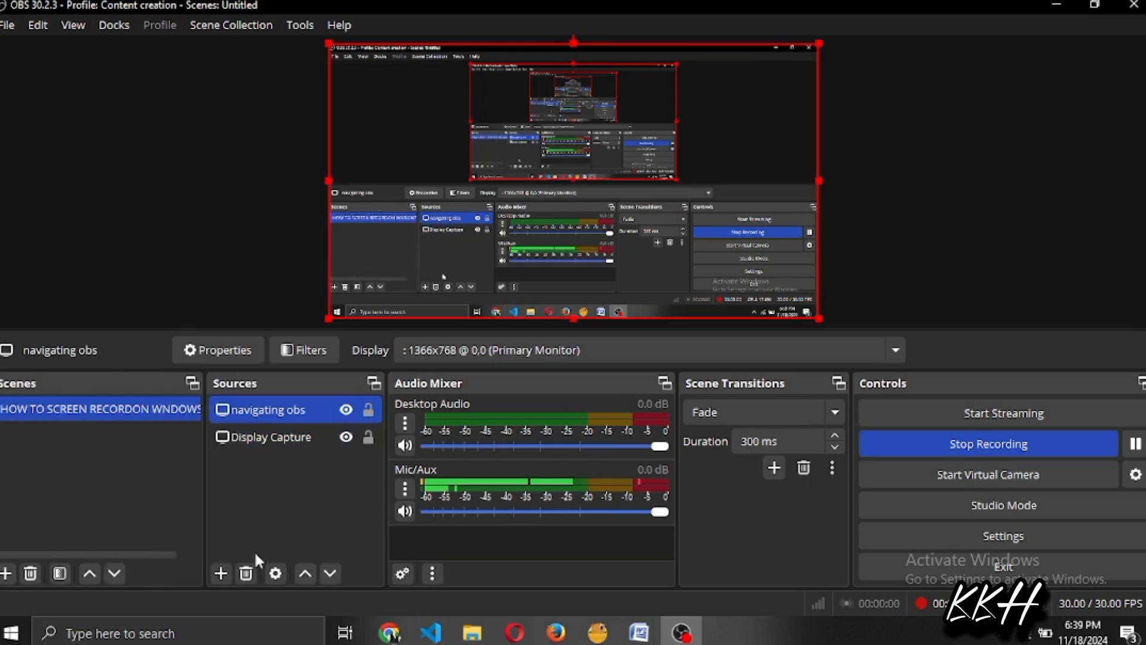
Add a new Video Capture Device source with its default name and accept the webcam's default properties
click(220, 573)
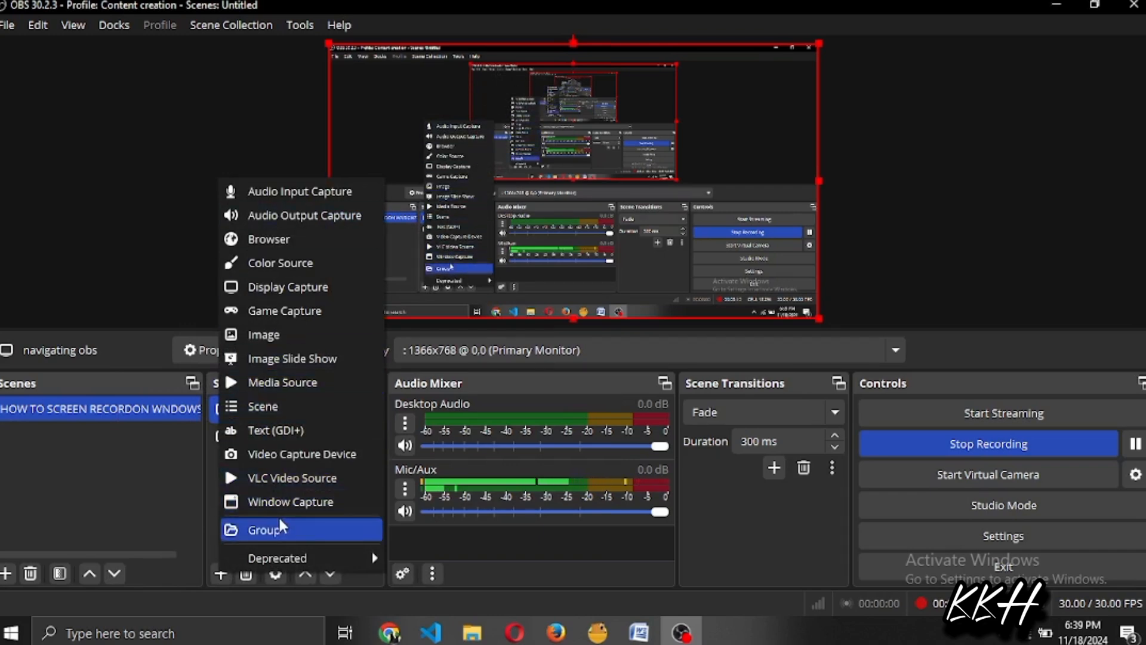
click(309, 459)
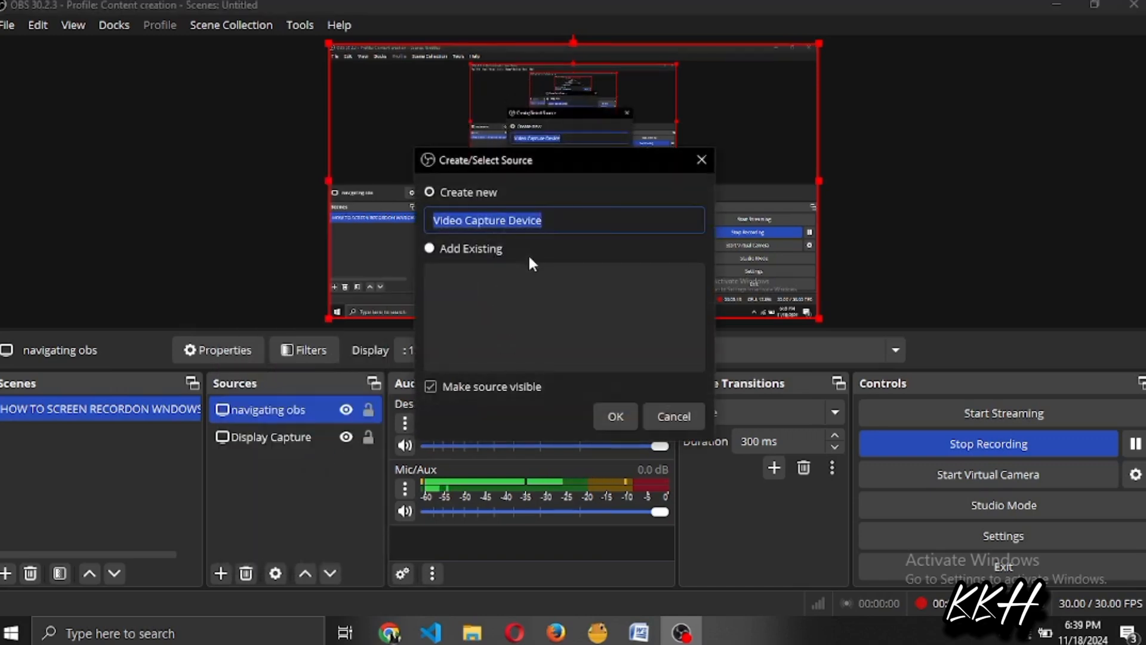
click(629, 416)
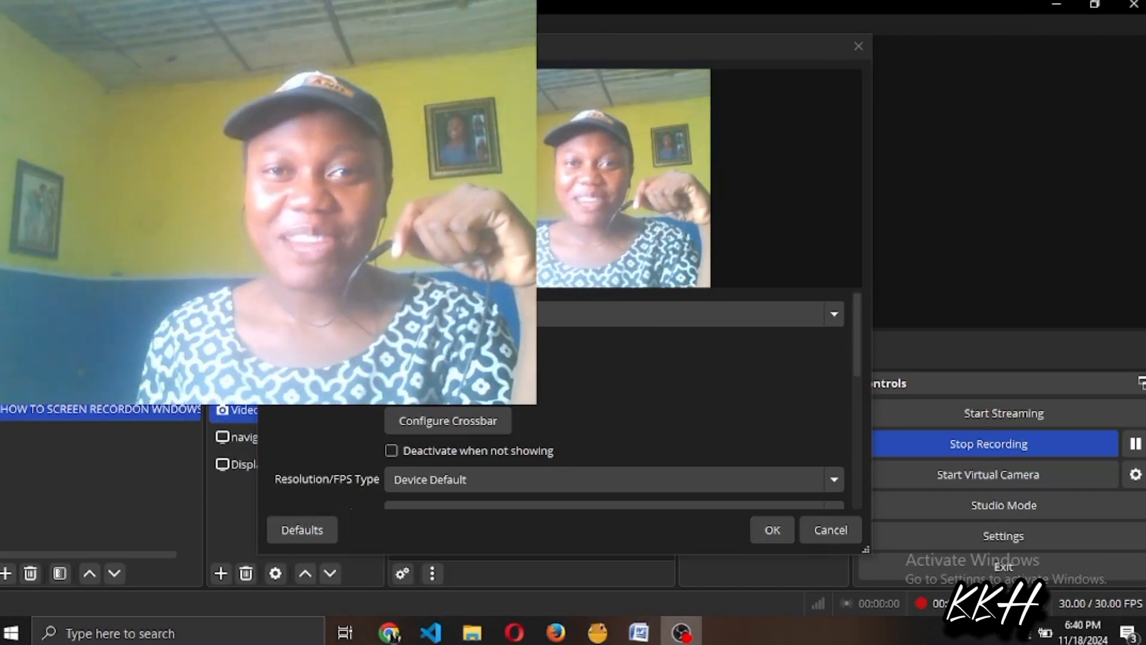
click(772, 532)
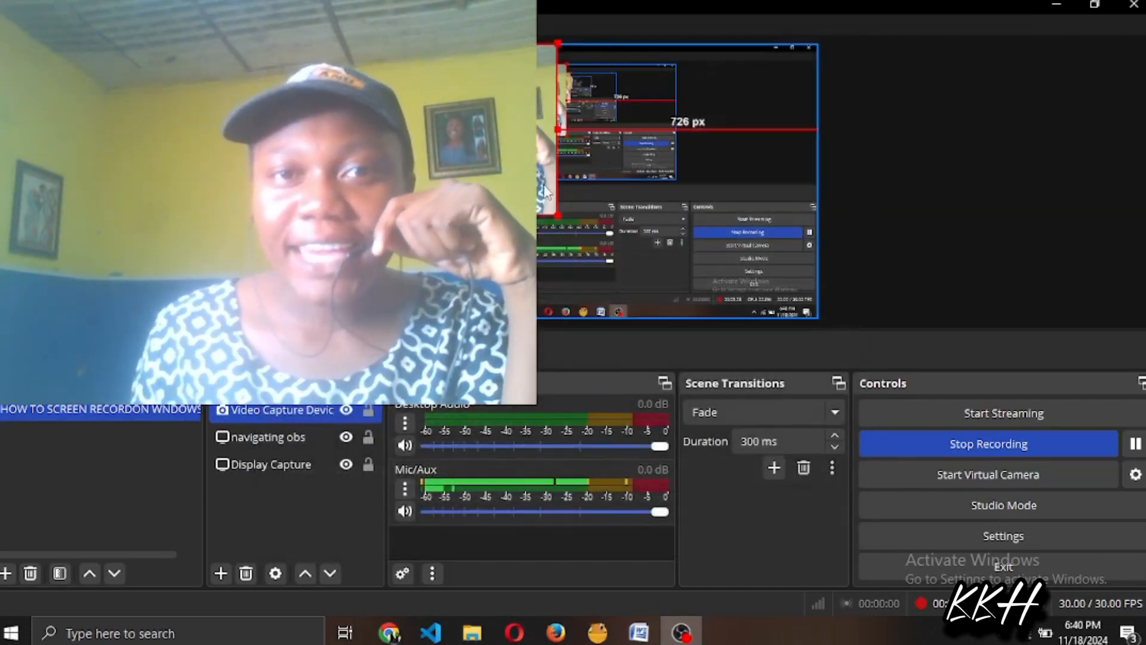
Shrink the webcam overlay and place it in the canvas's lower-right corner, about 1032 px from the left edge and 517 px from the top
drag(559, 215, 469, 151)
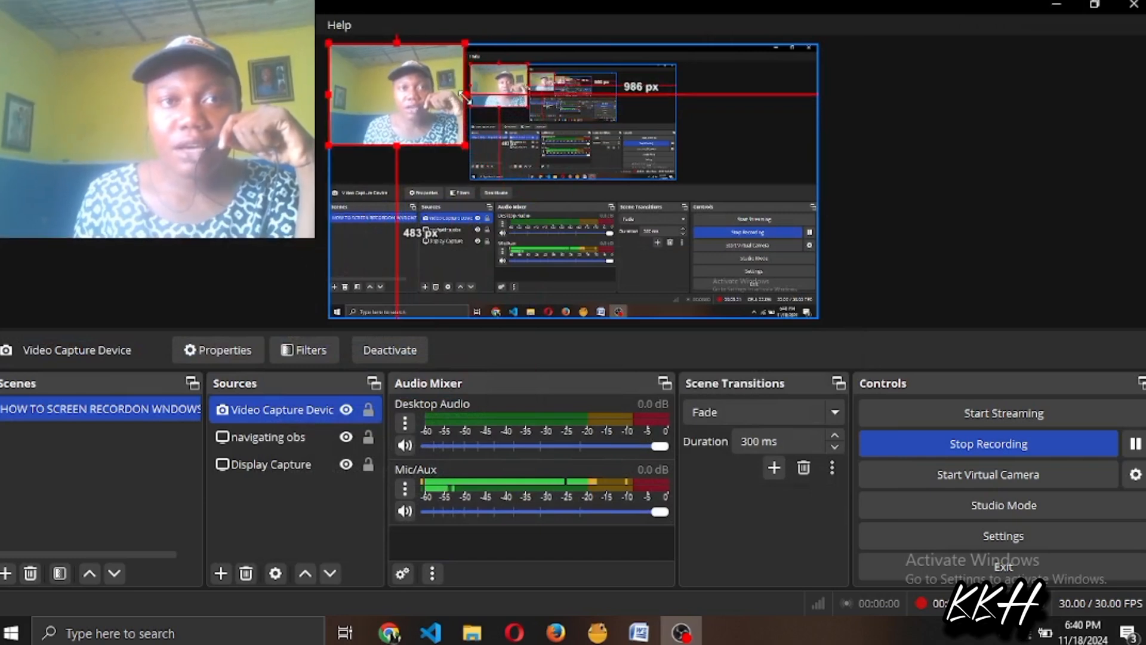
drag(431, 107, 776, 251)
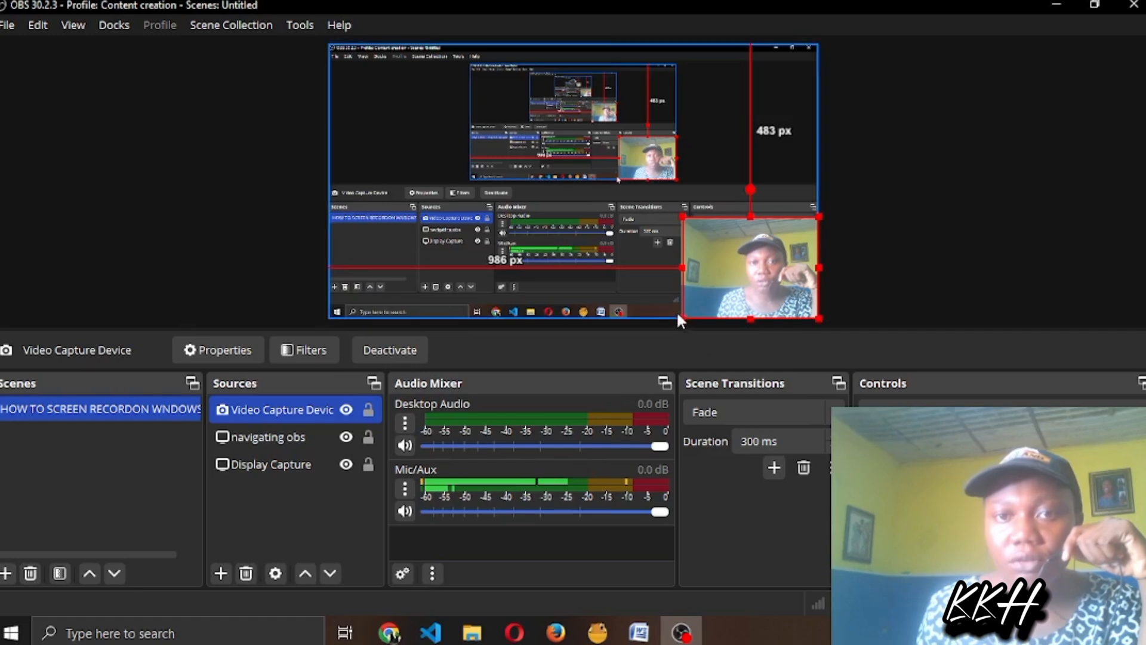
drag(683, 319, 703, 286)
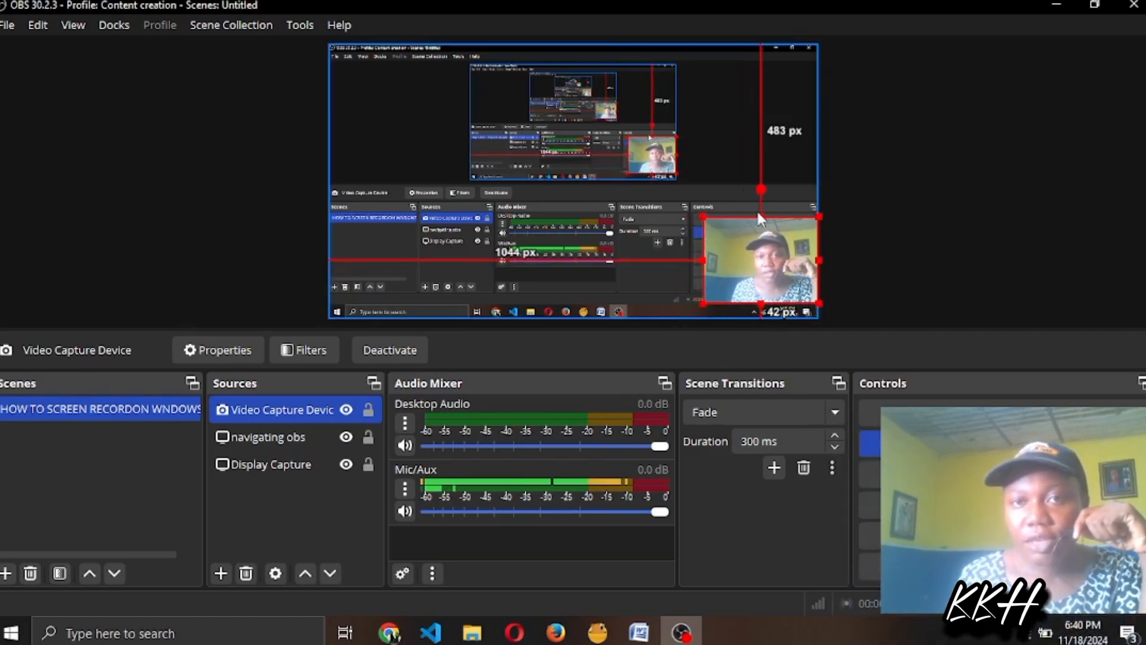
drag(760, 215, 641, 234)
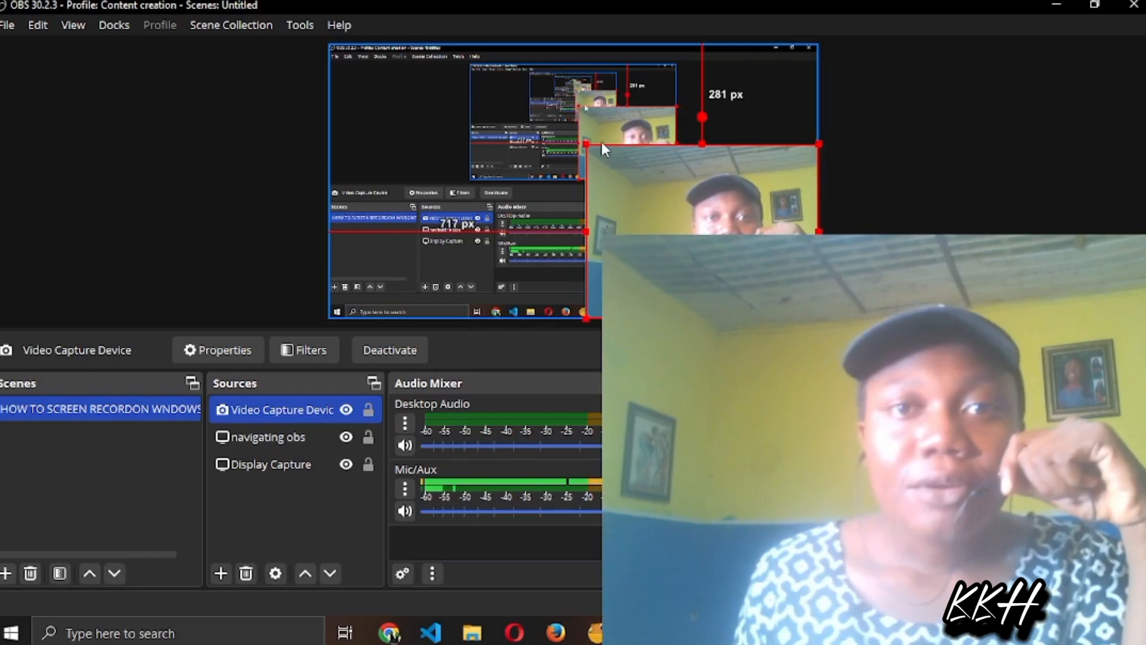
drag(586, 145, 691, 224)
drag(691, 274, 698, 278)
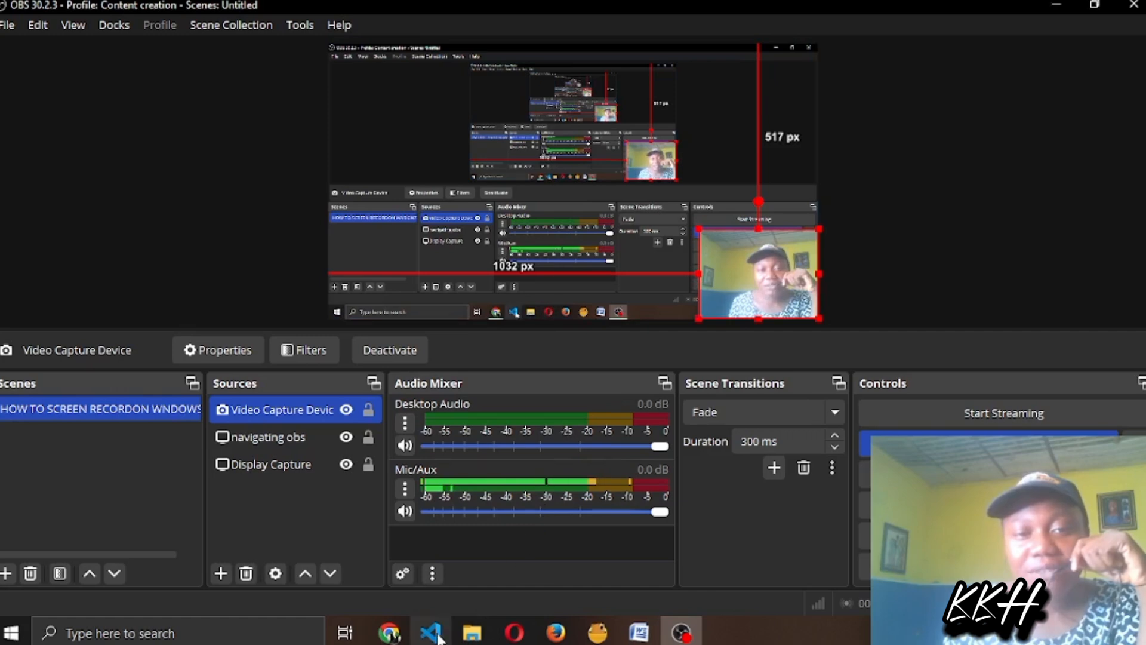
Switch to the MY PERSONAL HABIT TRACKER spreadsheet in Chrome and tick January's "Went to bed on time" boxes for days 2 to 6
mouse_move(389, 633)
mouse_move(449, 581)
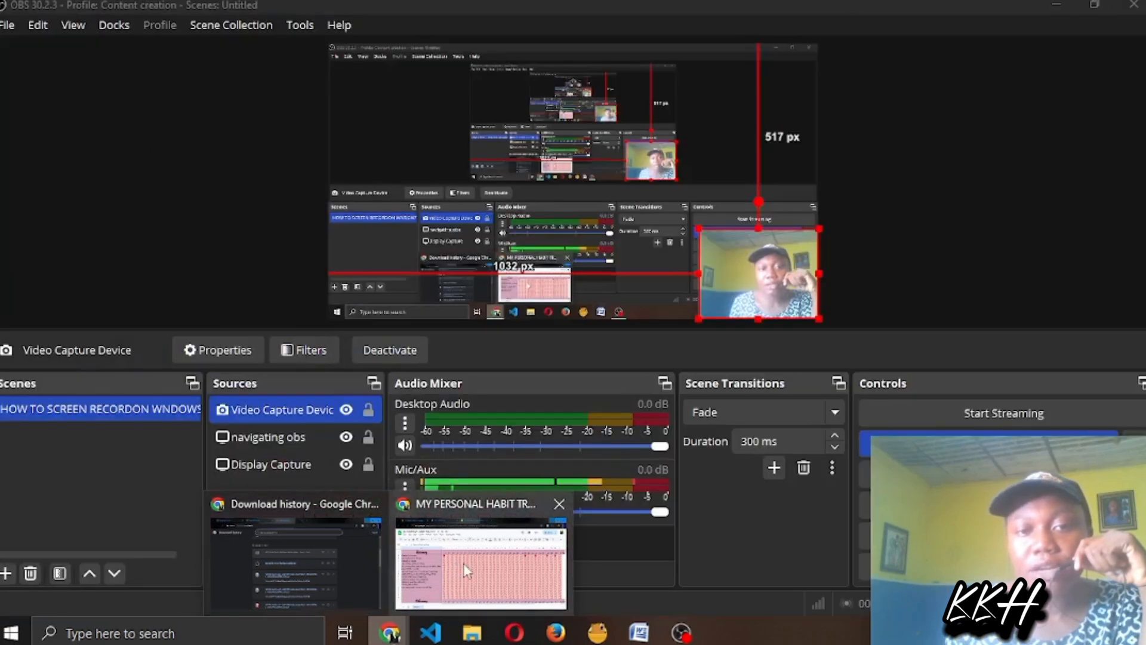
click(463, 564)
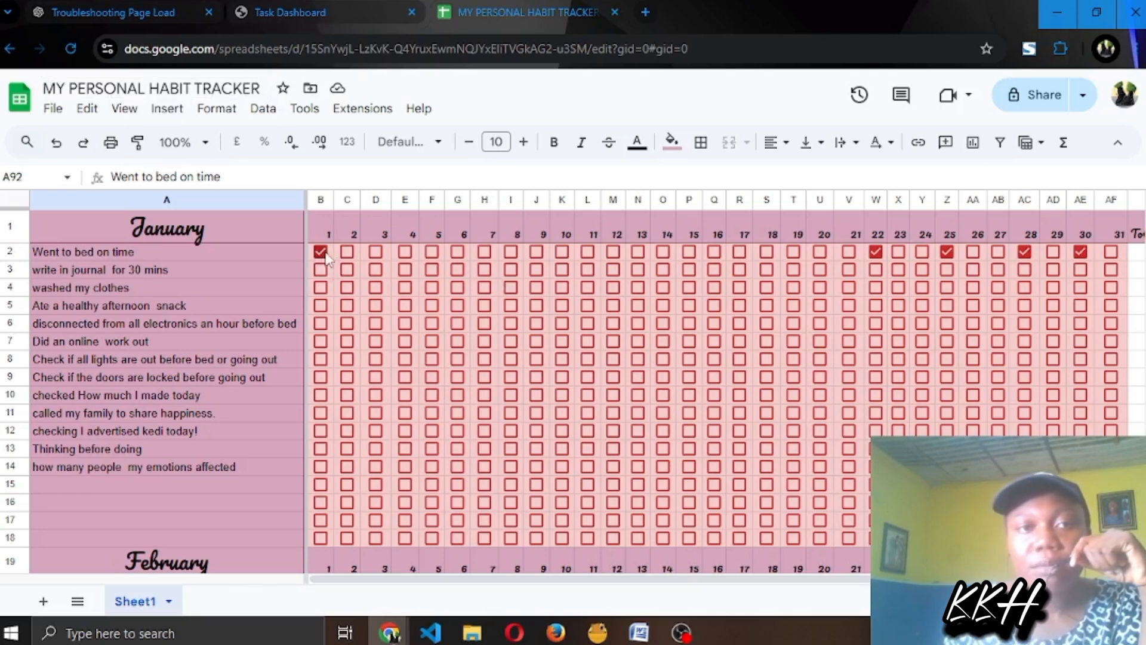
click(346, 252)
click(376, 253)
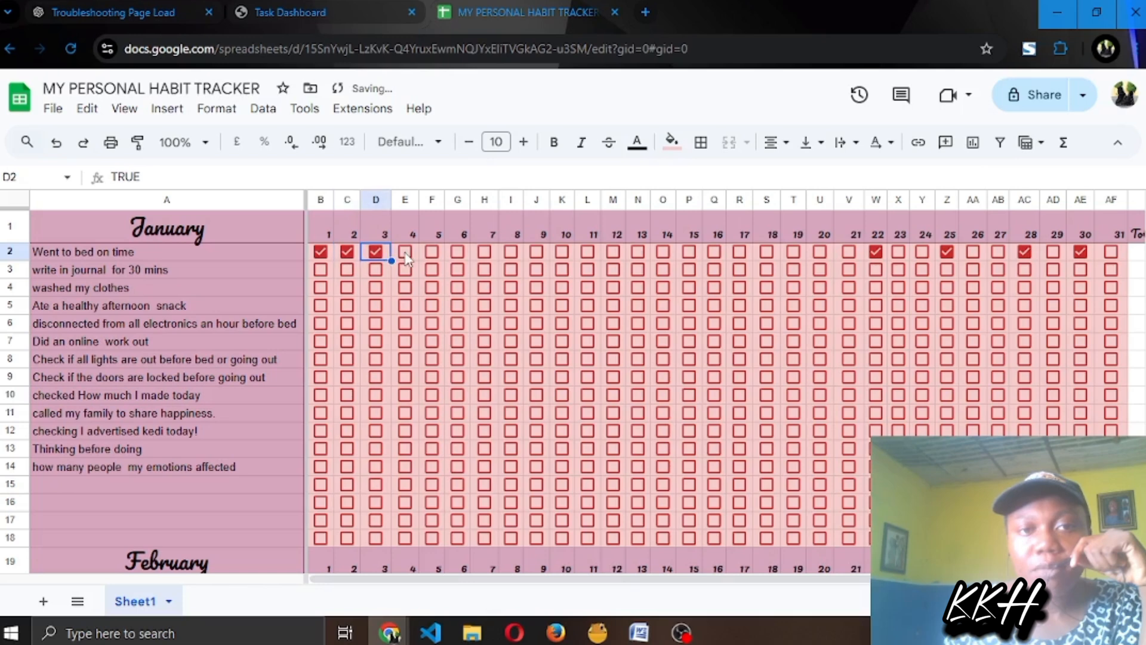
click(405, 251)
click(432, 252)
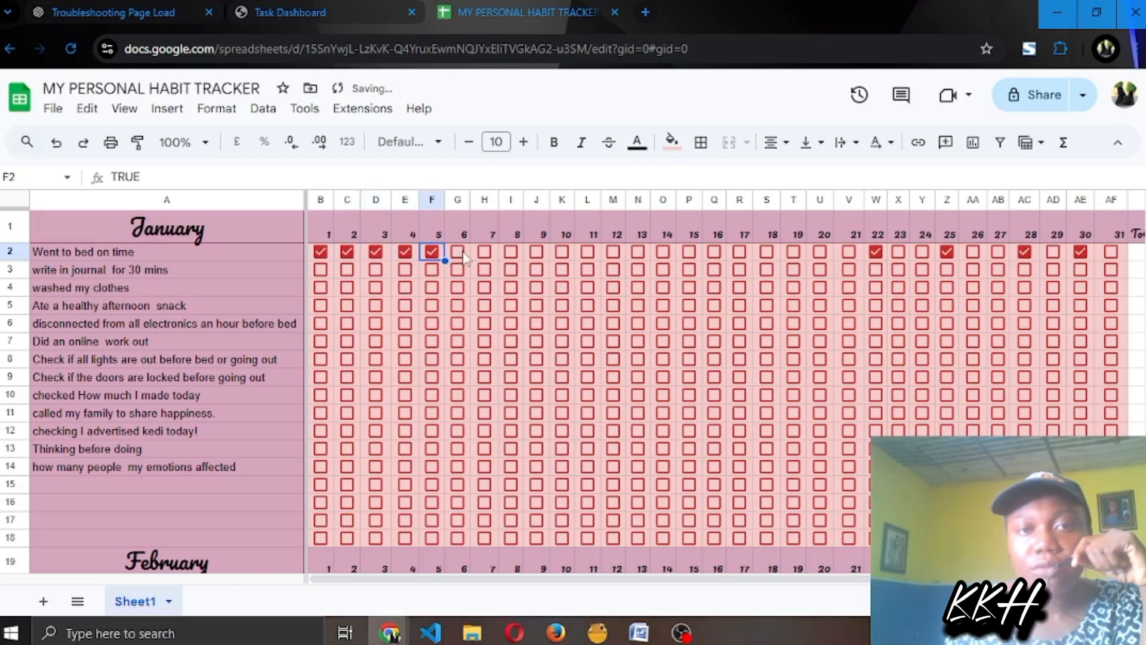
click(458, 252)
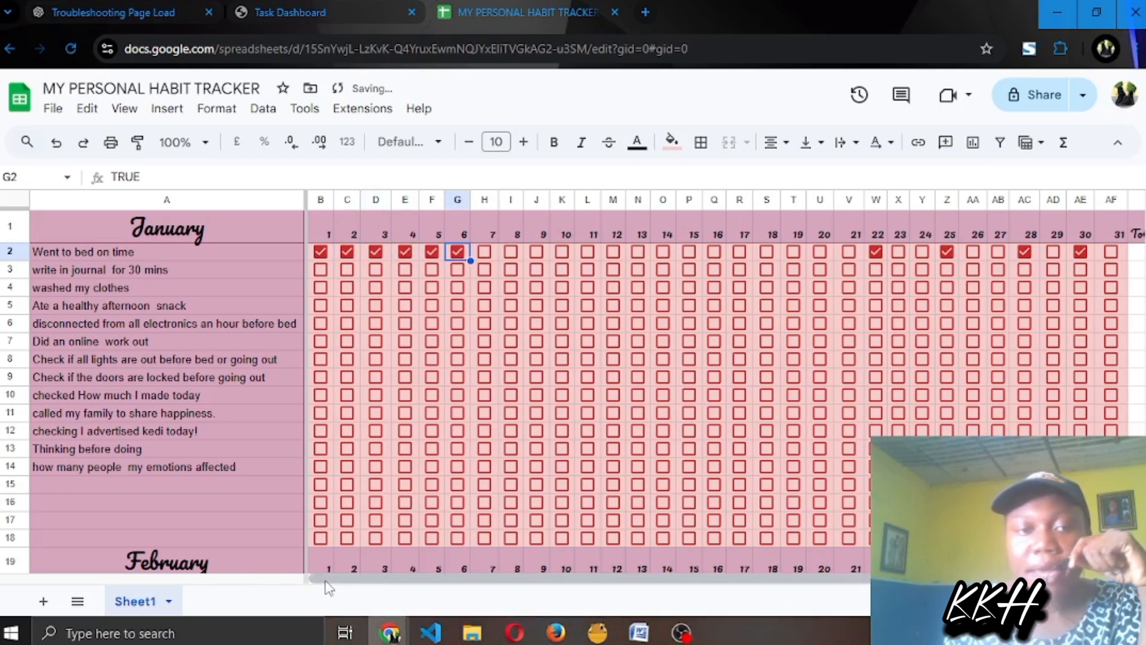
Copy the whole June block, cells A91:AF108, including its heading, habit list and checkboxes
scroll(197, 403, down, 4)
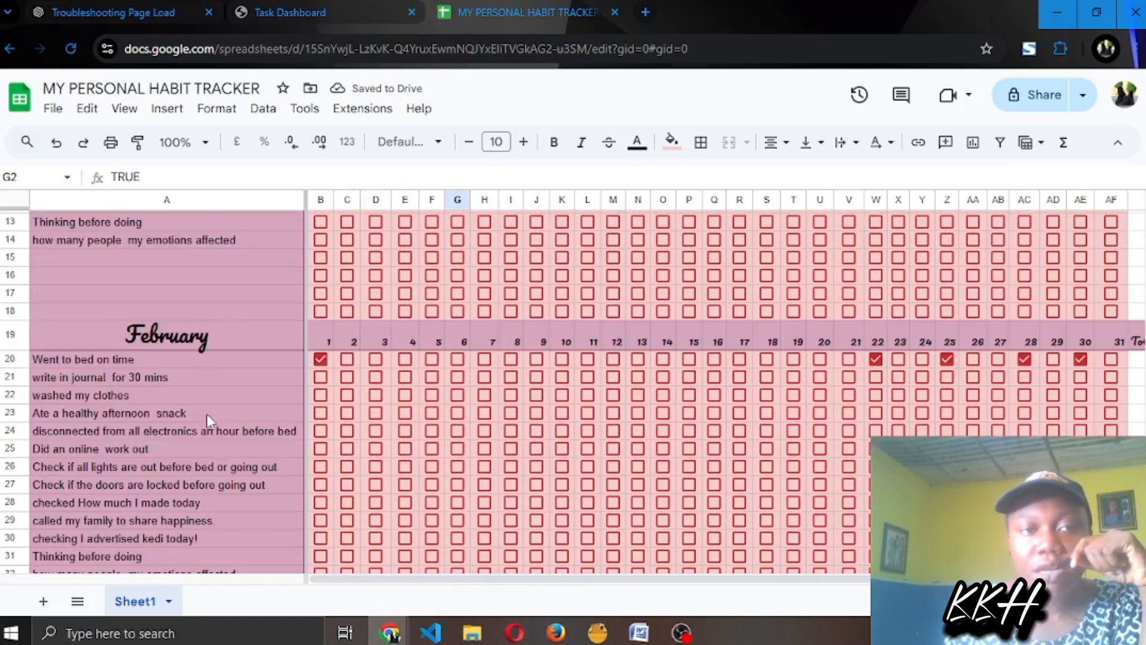
scroll(199, 366, down, 10)
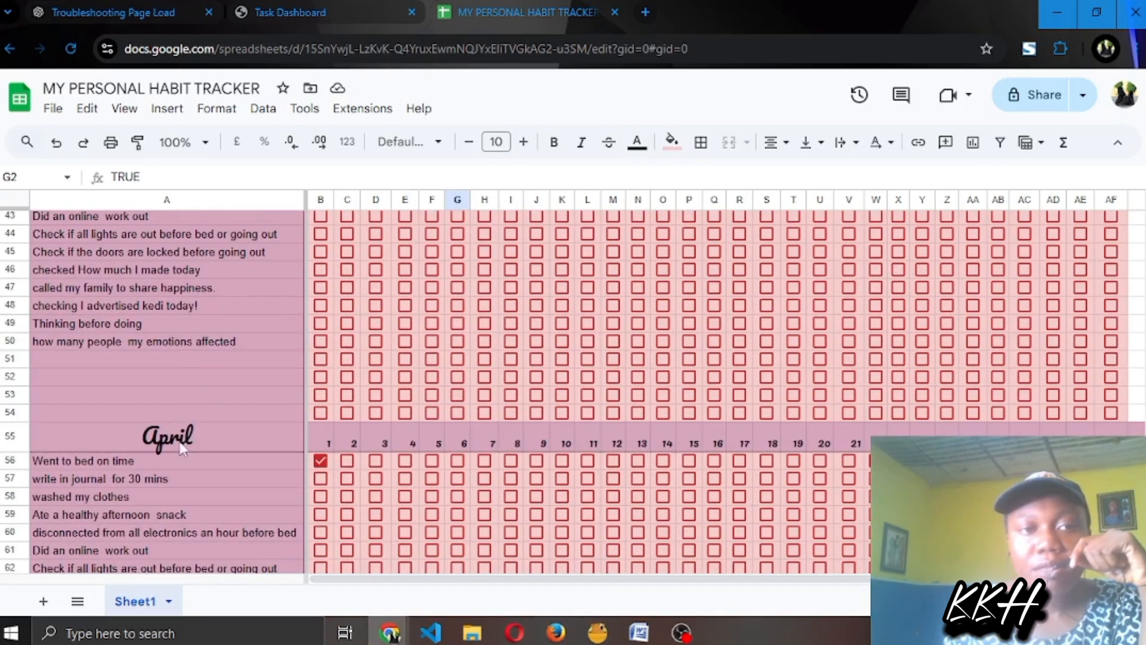
scroll(183, 449, down, 18)
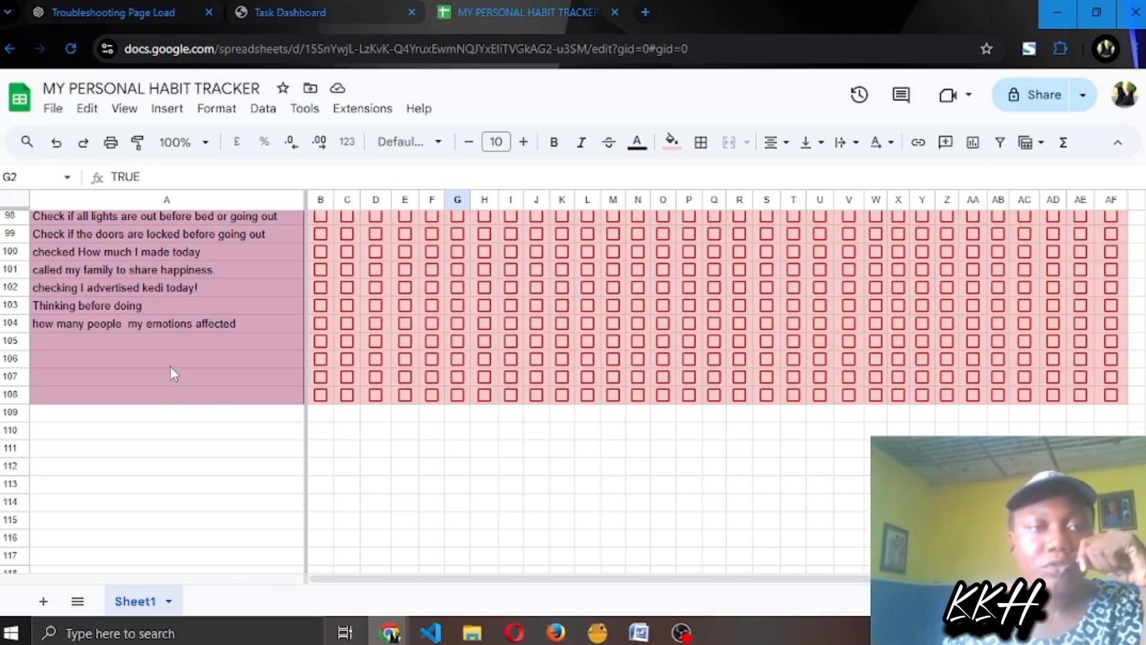
scroll(172, 374, up, 4)
click(38, 313)
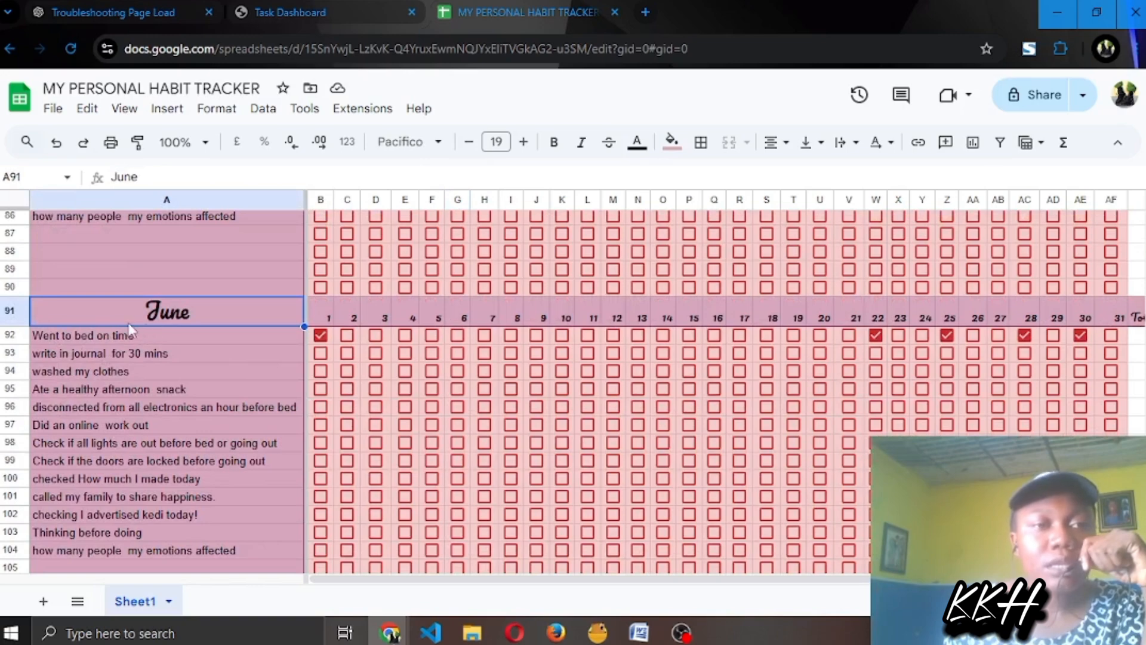
drag(248, 332, 1111, 528)
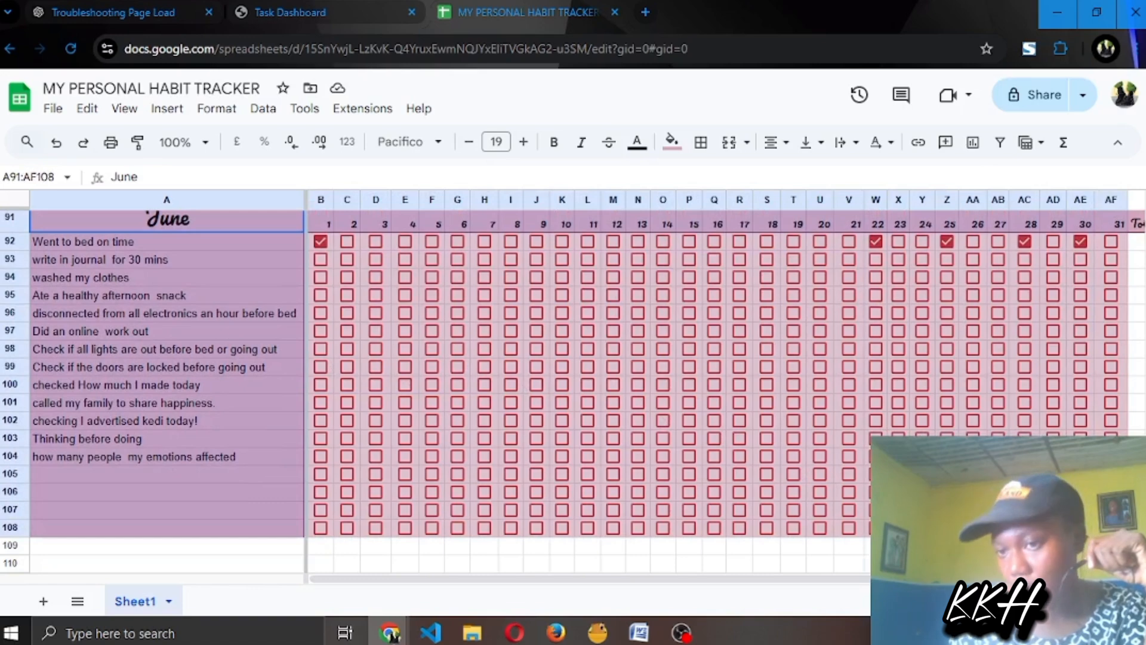
right_click(793, 378)
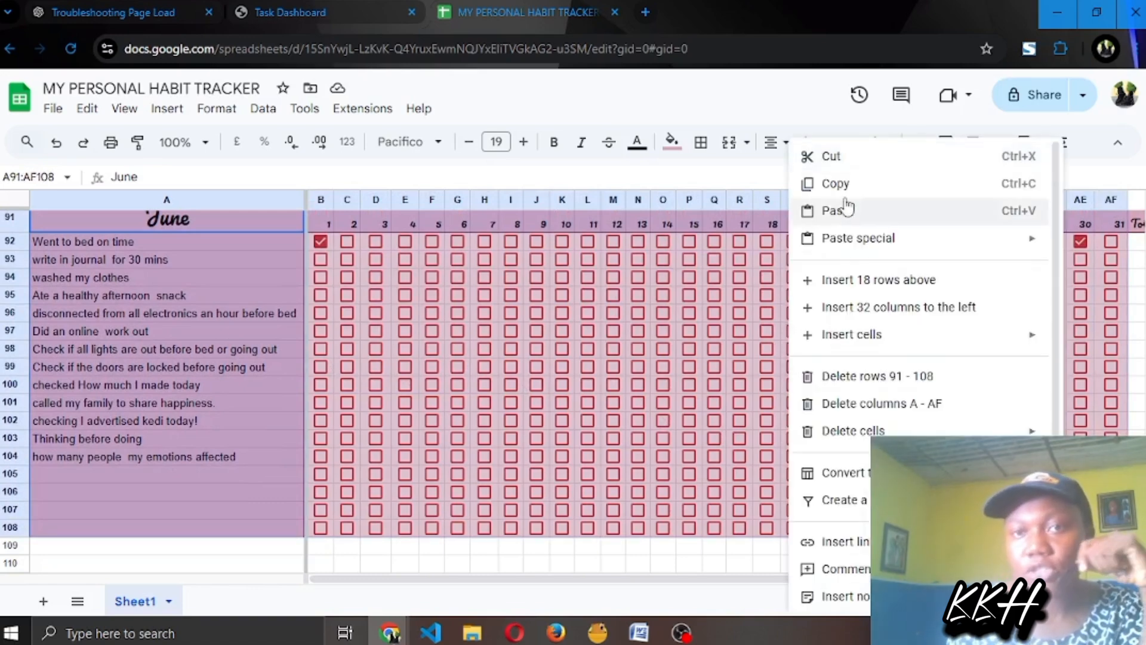
click(854, 186)
Paste the copied month block into the empty rows directly below June, starting at cell A109
click(96, 548)
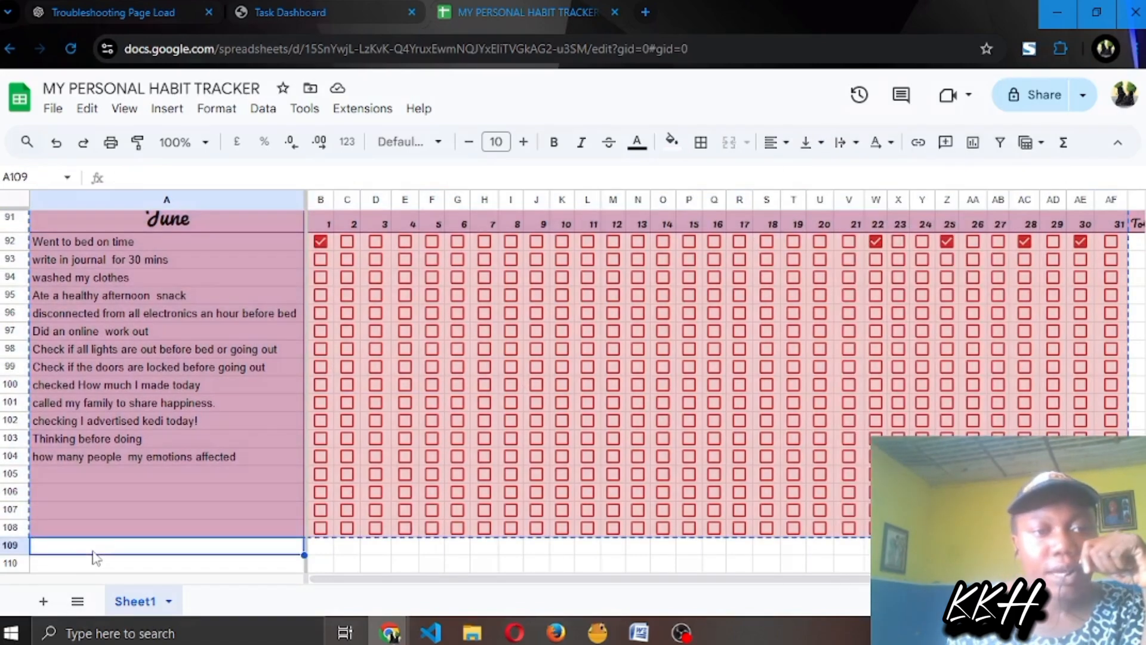
scroll(168, 499, down, 4)
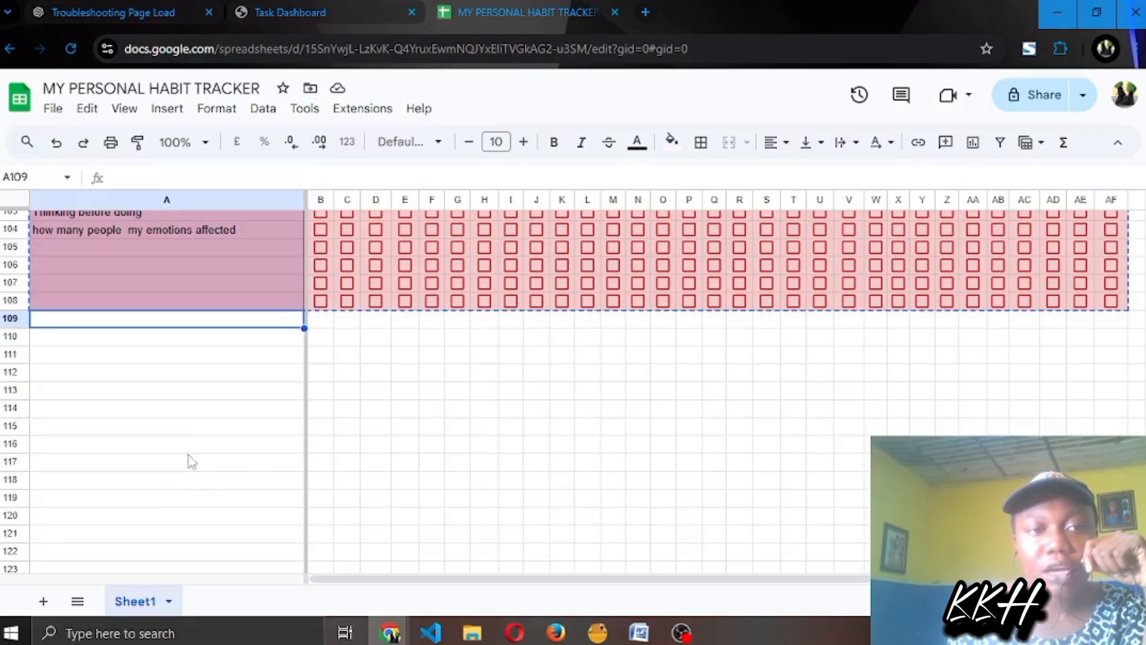
click(170, 354)
click(136, 324)
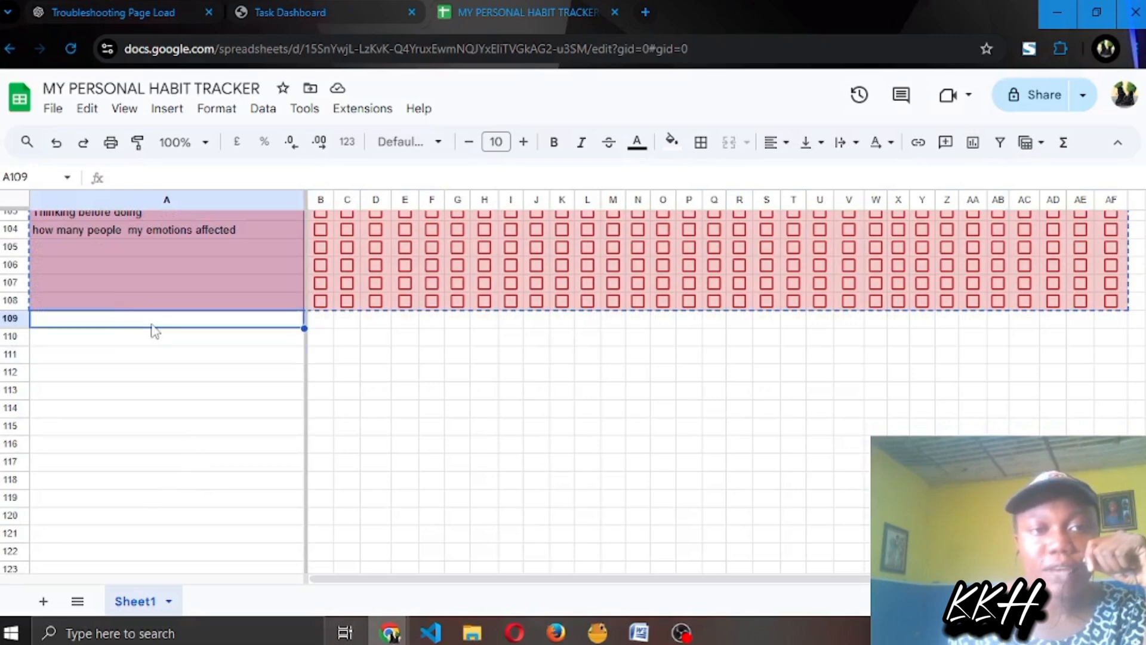
right_click(281, 323)
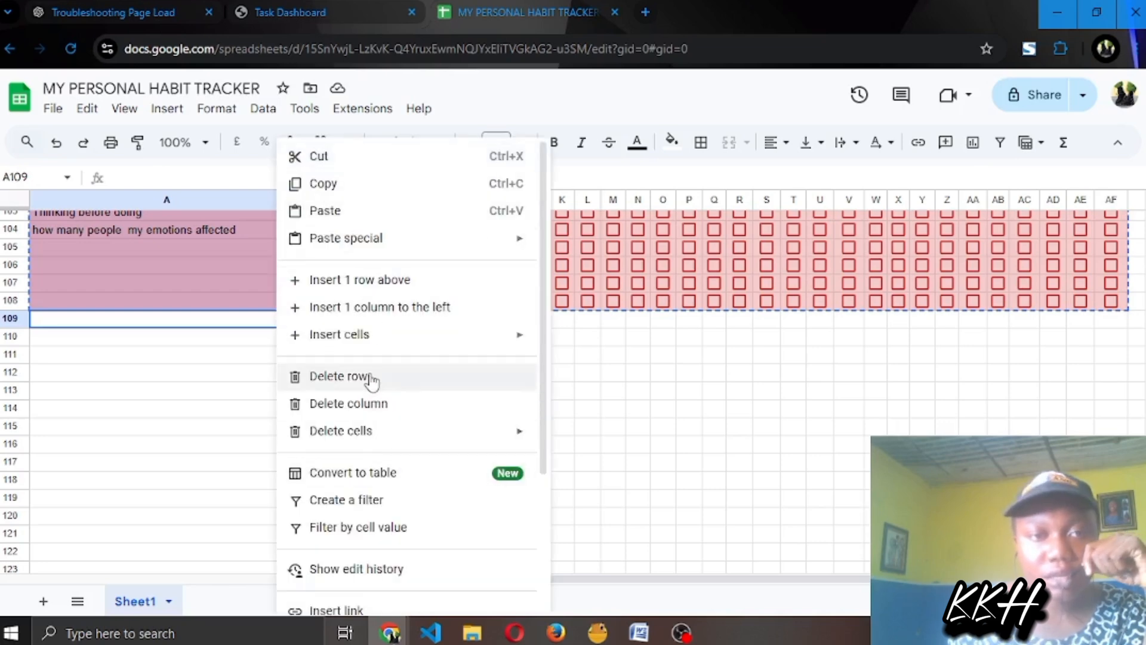
scroll(370, 547, down, 3)
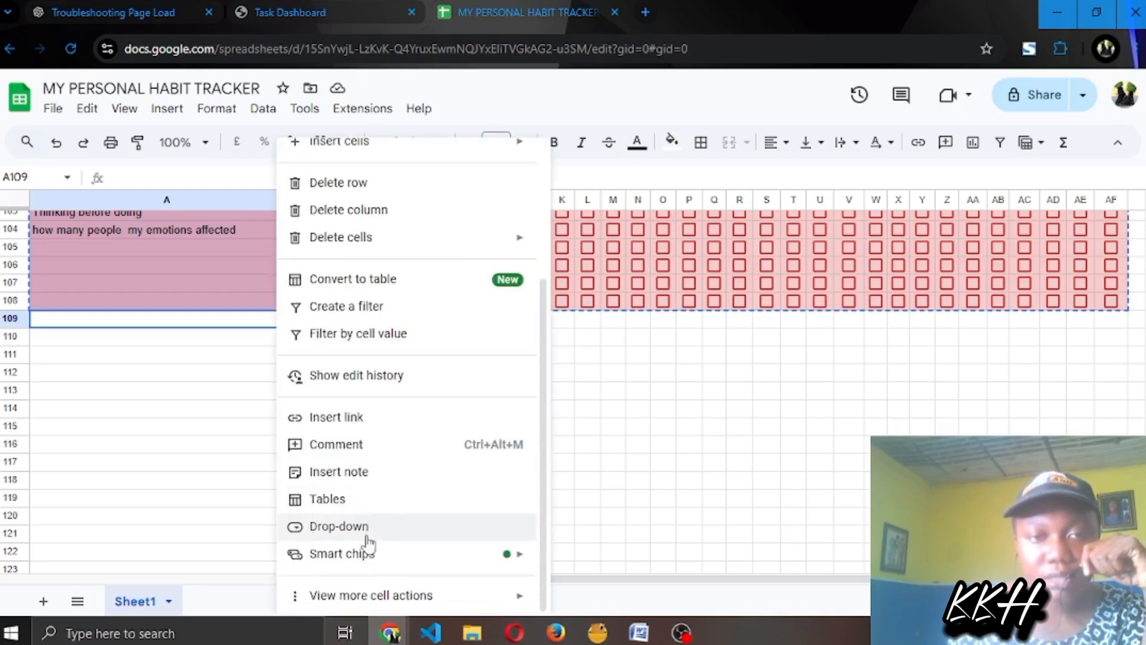
scroll(399, 224, up, 1)
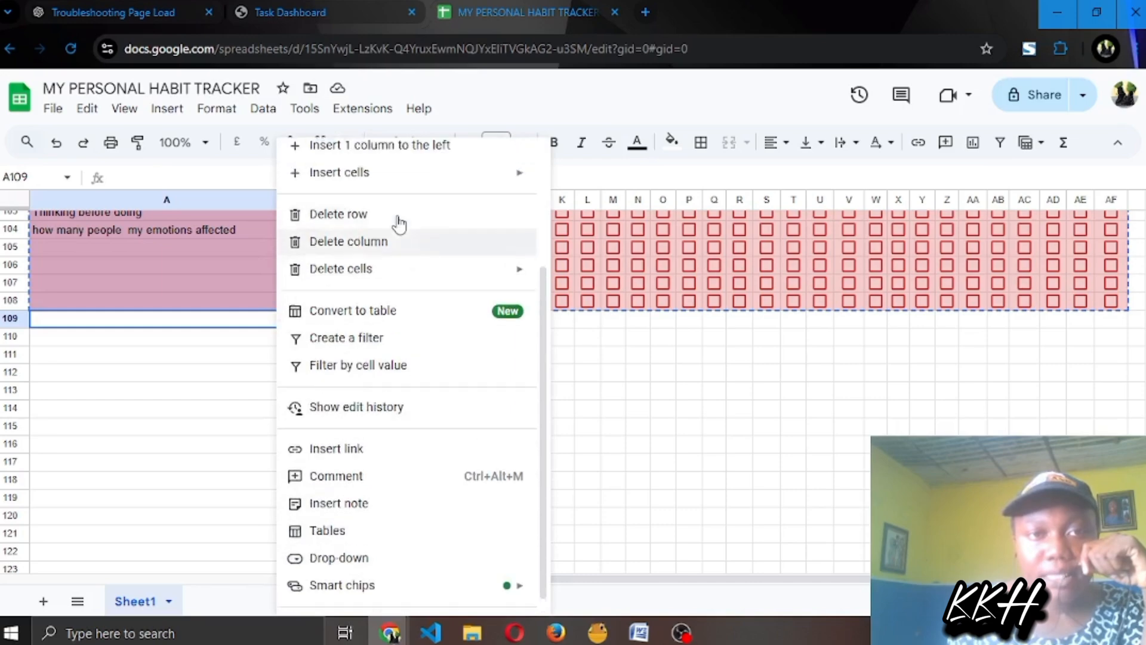
click(394, 214)
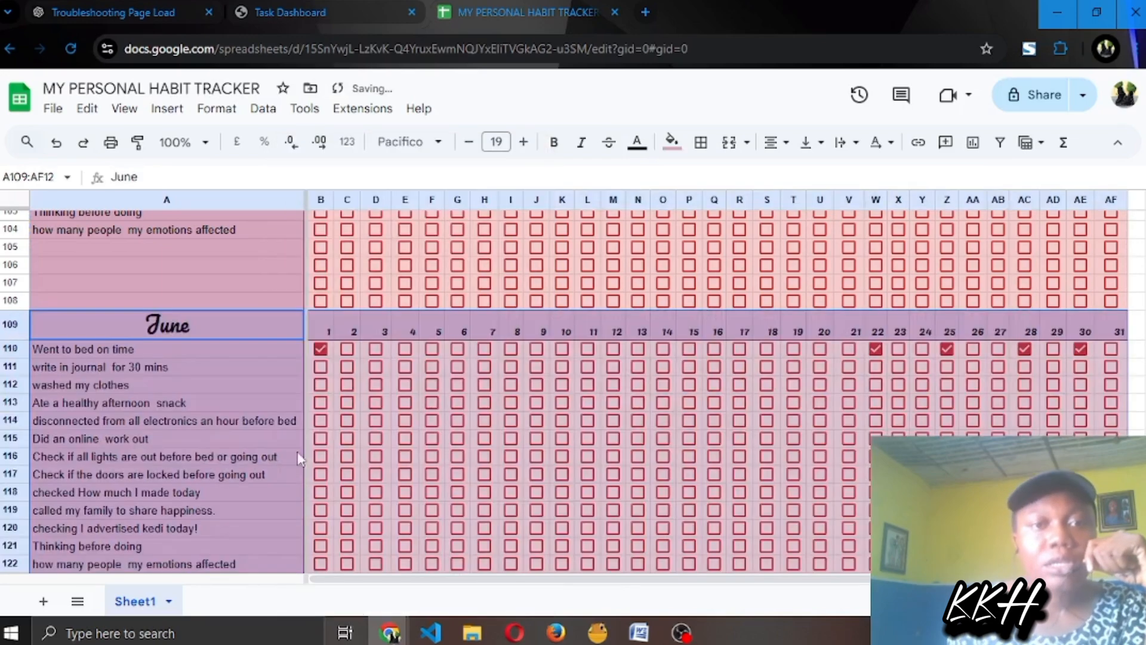
Rename the pasted block's heading in cell A109 to July
scroll(304, 441, up, 6)
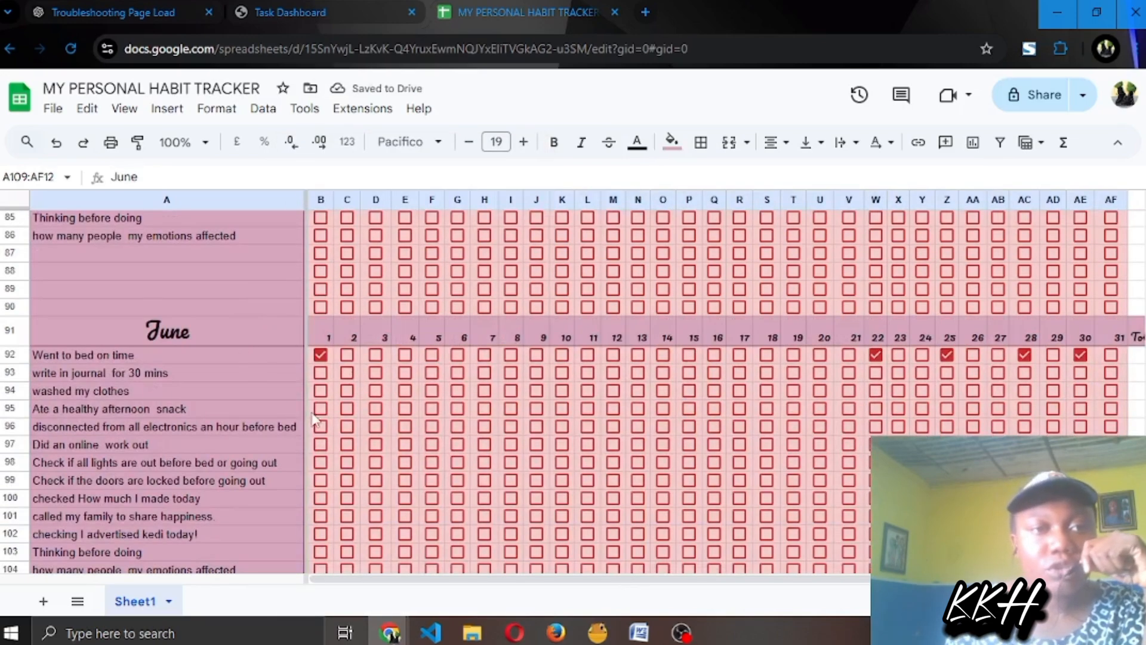
scroll(315, 420, down, 6)
click(210, 315)
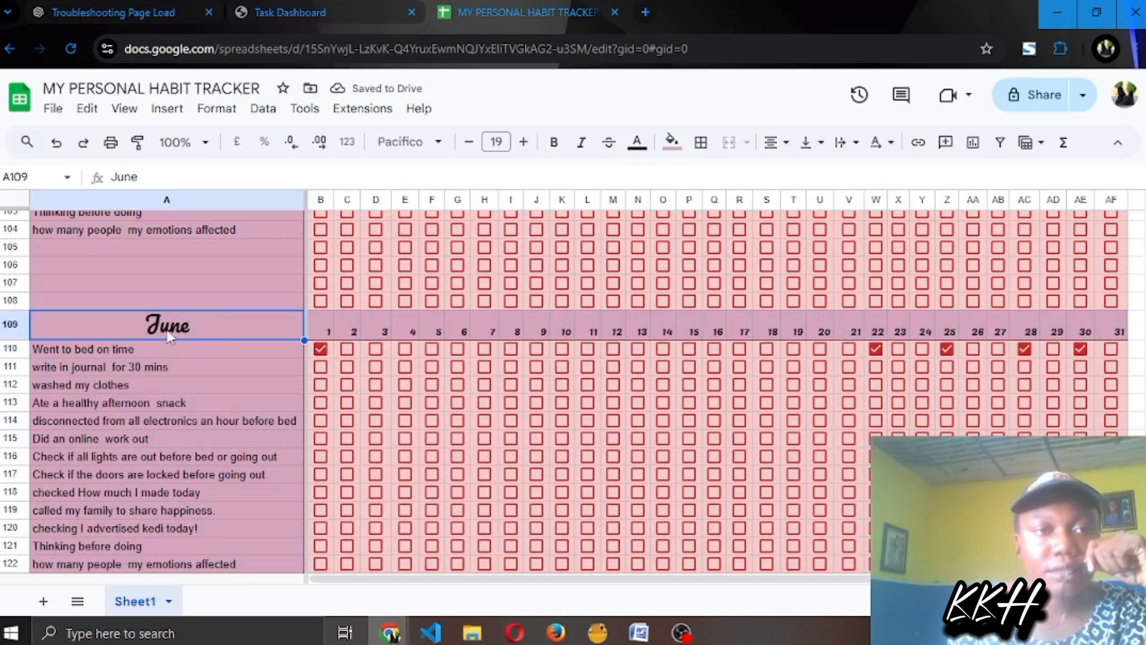
click(154, 175)
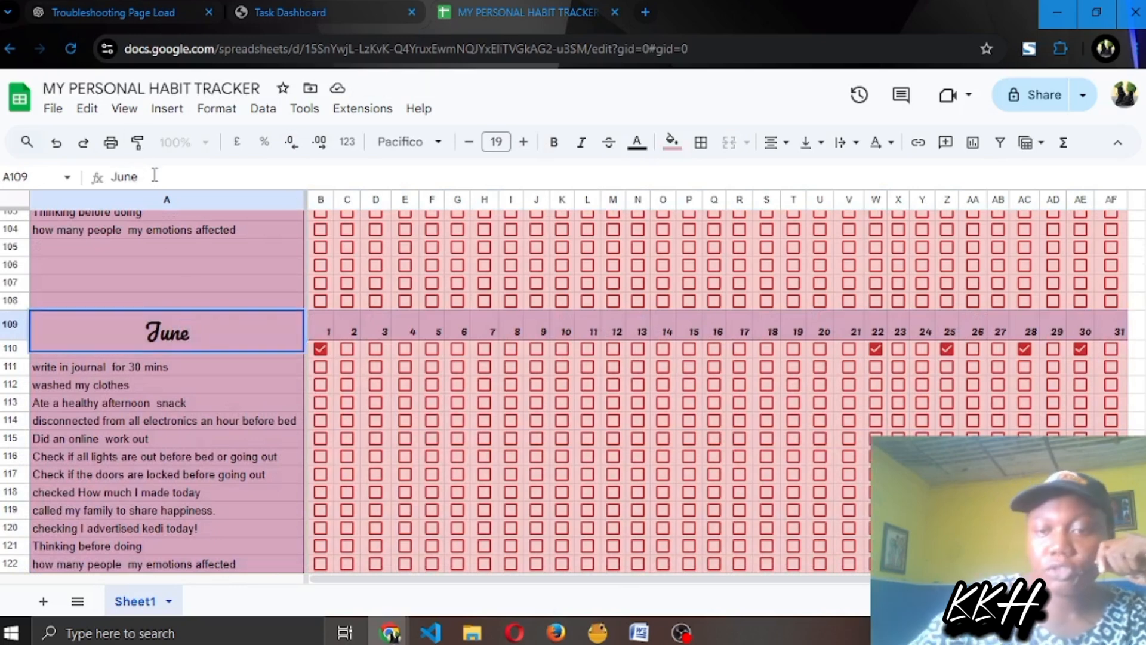
key(BackSpace)
key(BackSpace)
text(ly)
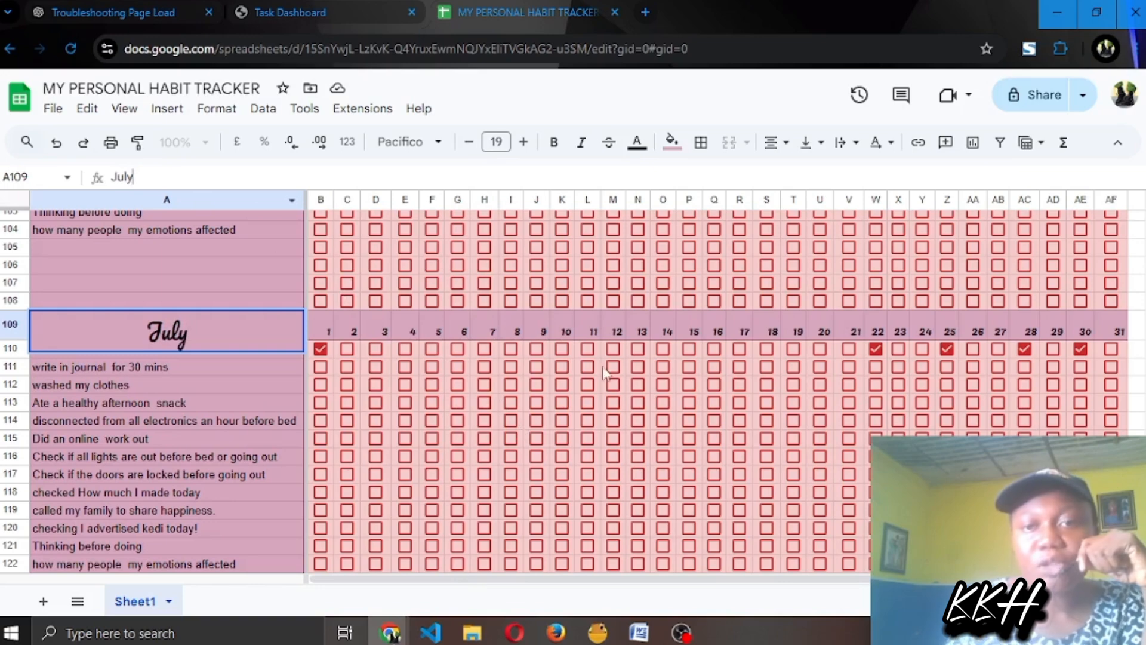
scroll(706, 418, up, 6)
scroll(706, 417, down, 6)
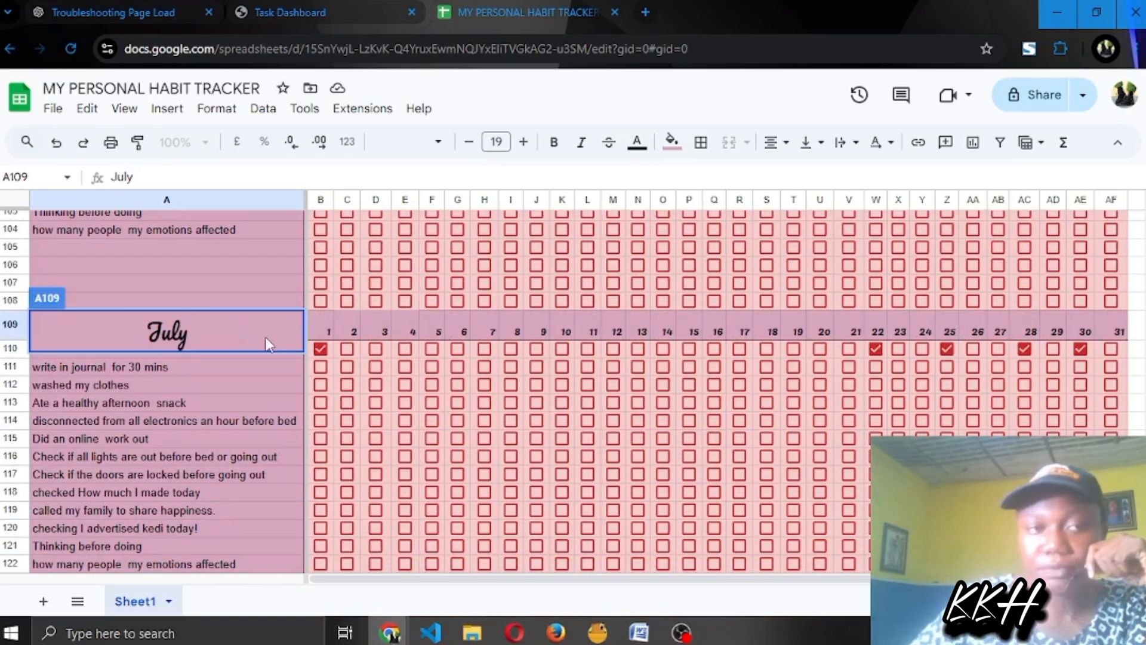
key(Return)
Tick February's "Went to bed on time" boxes for days 3, 6 and 10
scroll(248, 327, up, 20)
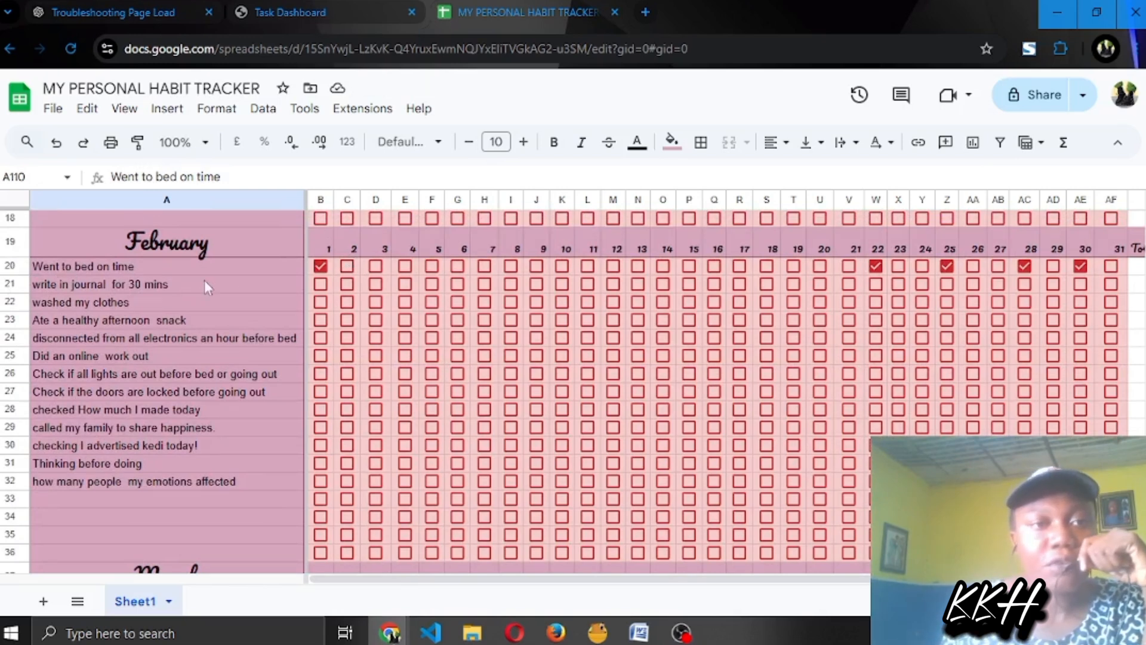
click(376, 267)
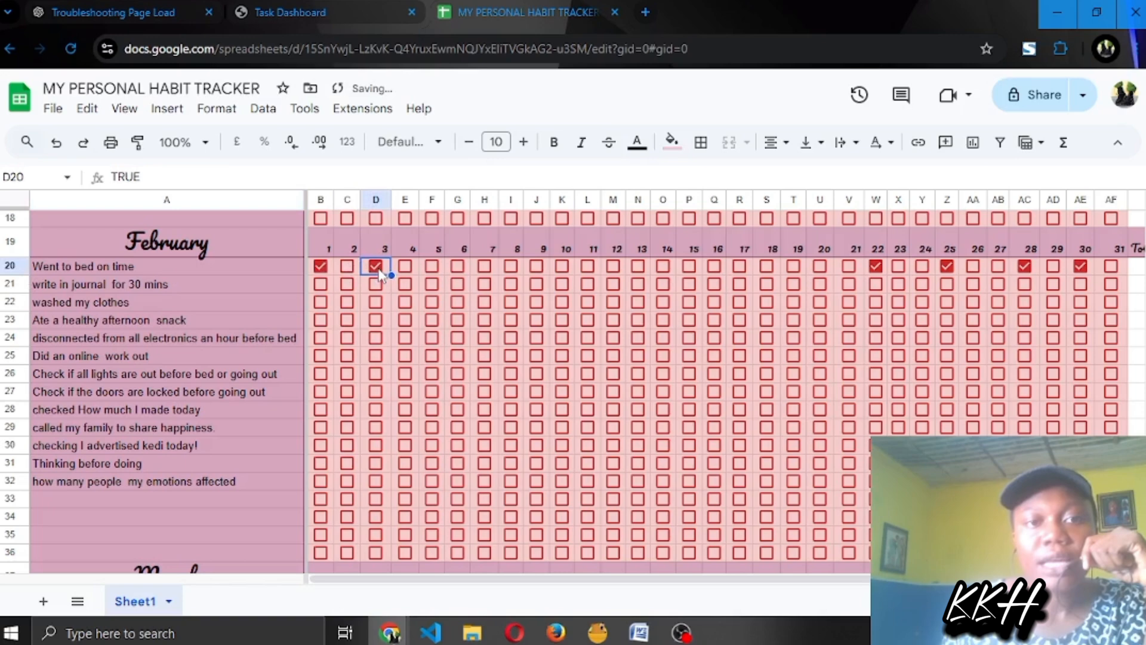
click(458, 266)
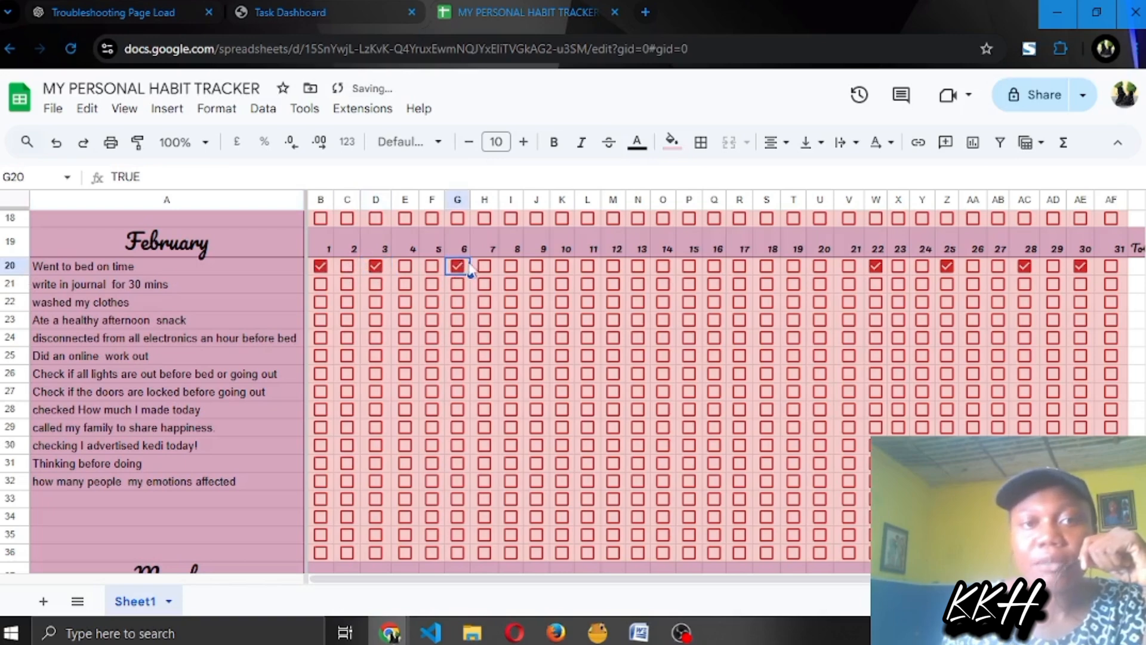
click(562, 267)
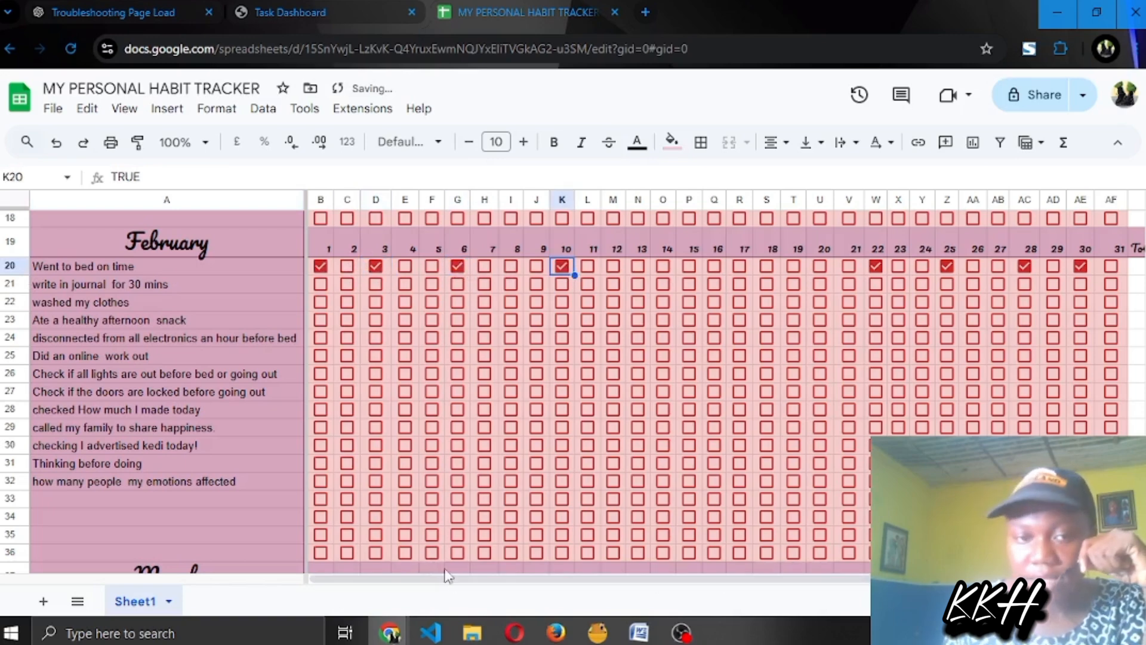
Examine the total formula and the goal for February's "Went to bed on time" row and compare them with the ticked days
drag(486, 579, 691, 579)
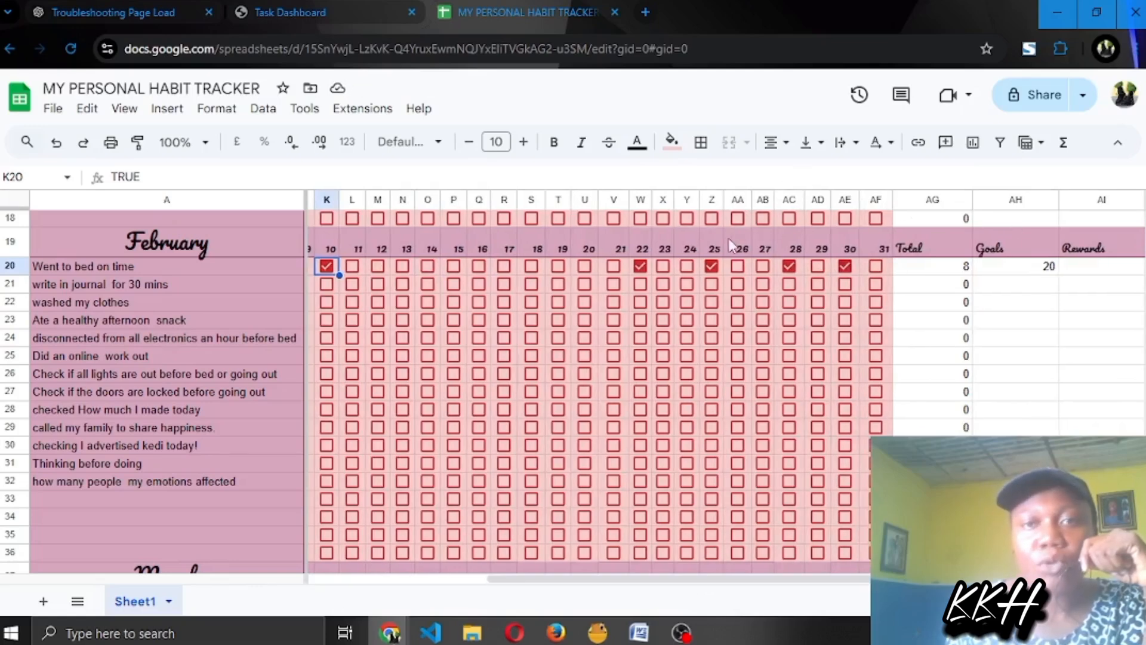
click(995, 266)
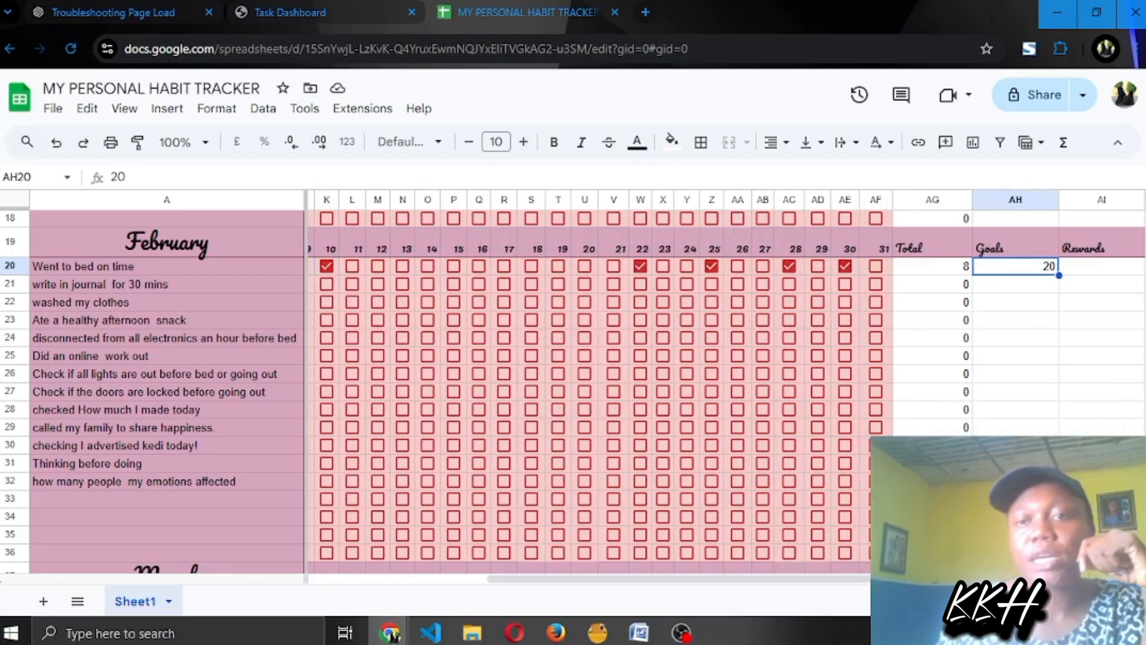
click(948, 269)
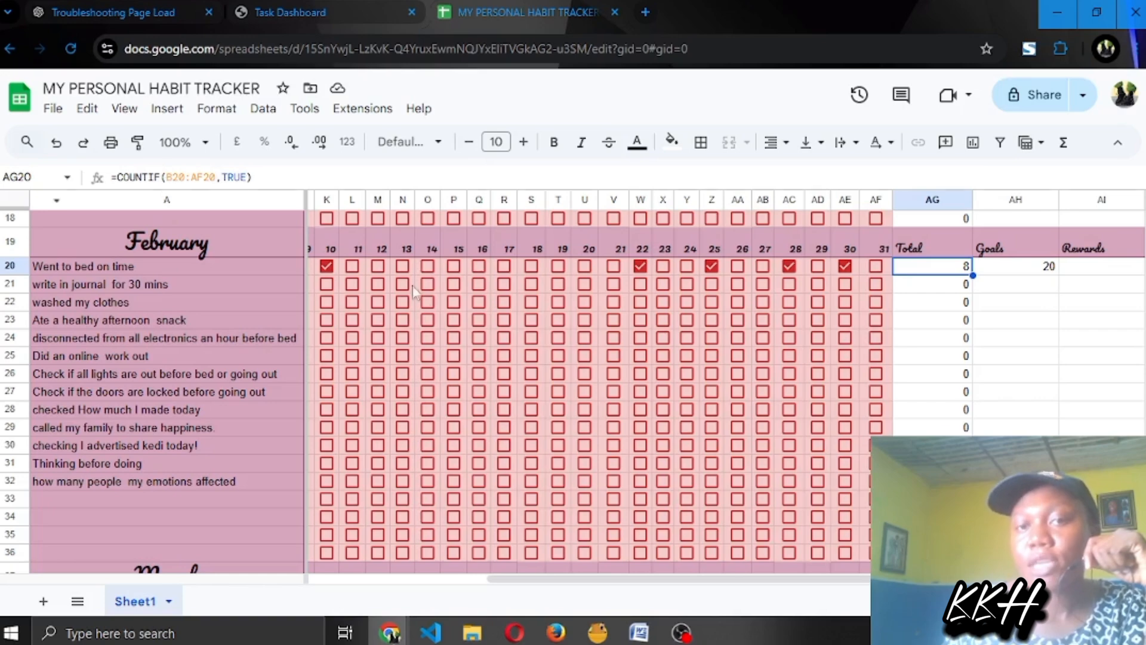
drag(589, 582, 412, 582)
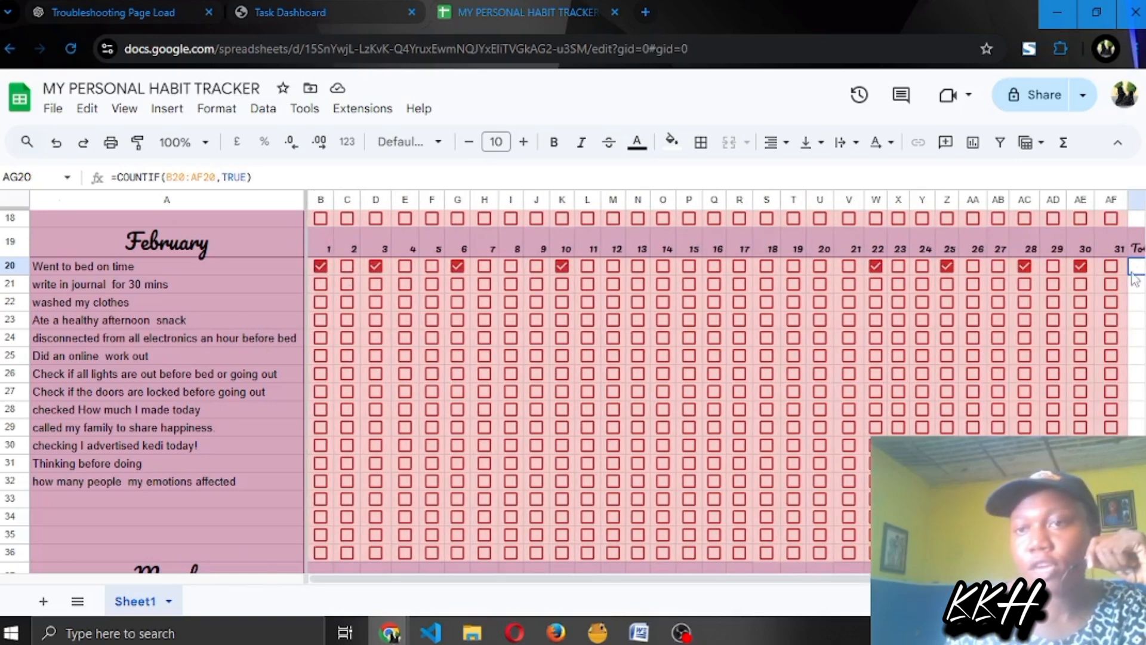
drag(585, 585, 765, 582)
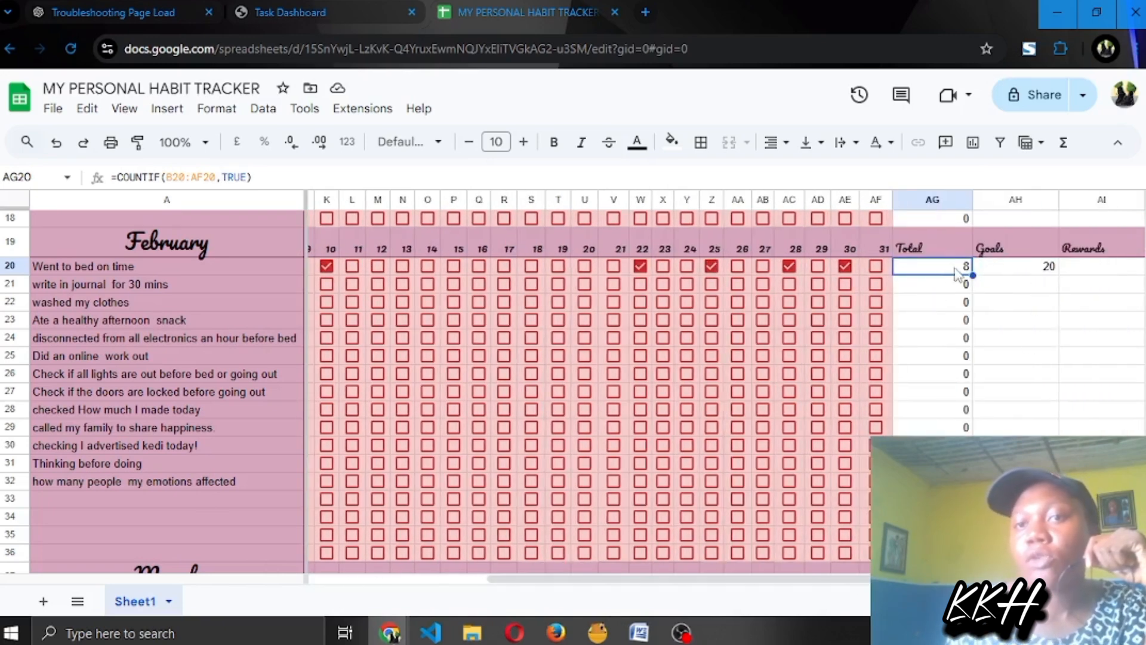
Enter "a plate of jollof" as the reward for February's "Went to bed on time" habit in cell AI20
click(1077, 269)
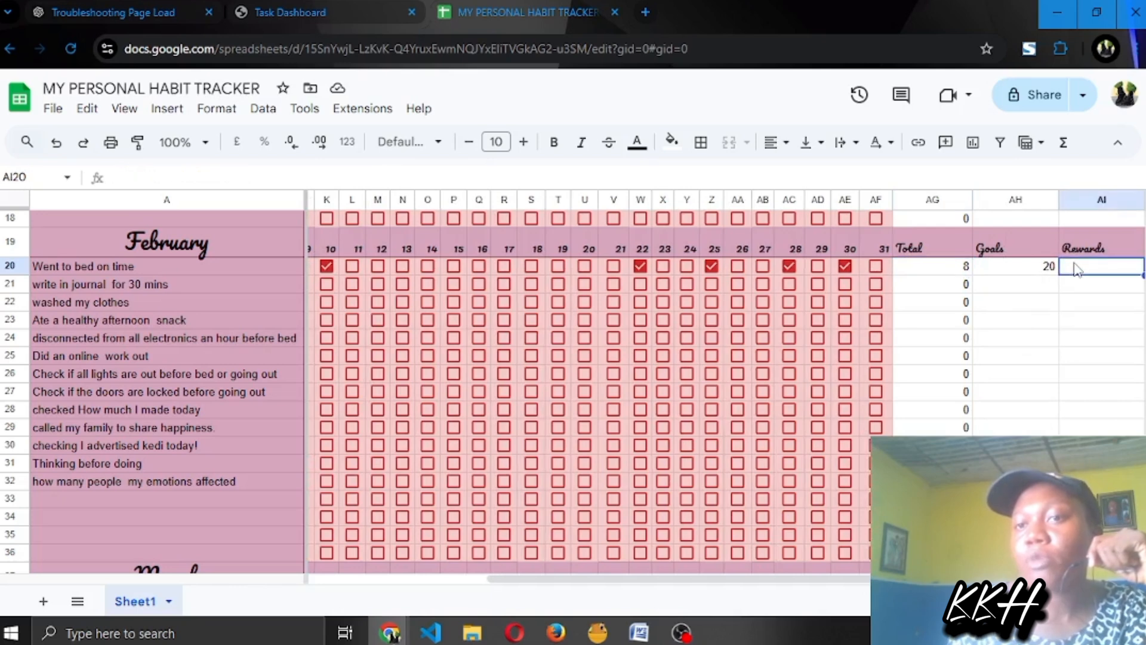
text(a plate)
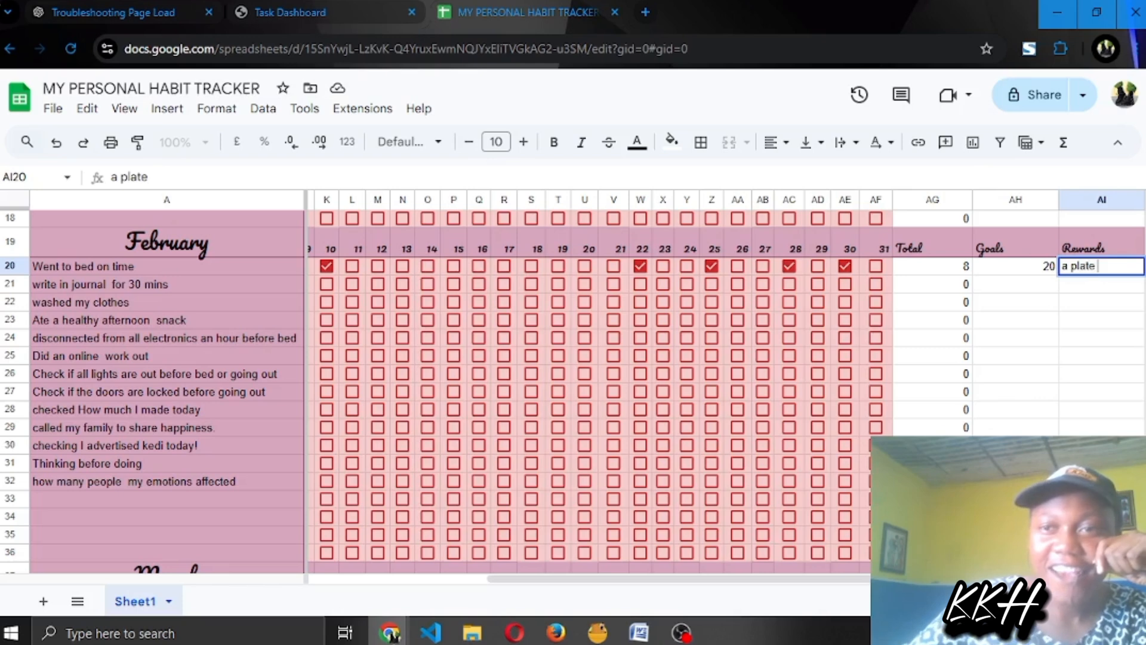
text( of jollof)
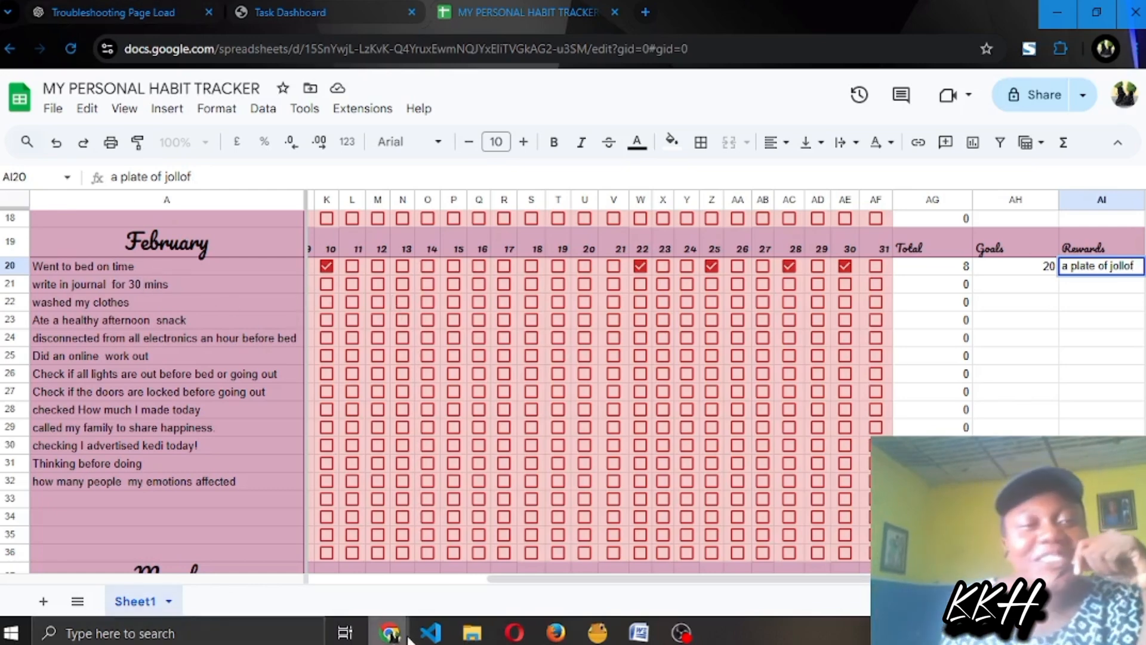
Examine the monthly blocks from March to July, including their ticked days and their Total, Goals and Rewards columns
scroll(228, 437, down, 2)
scroll(209, 431, down, 10)
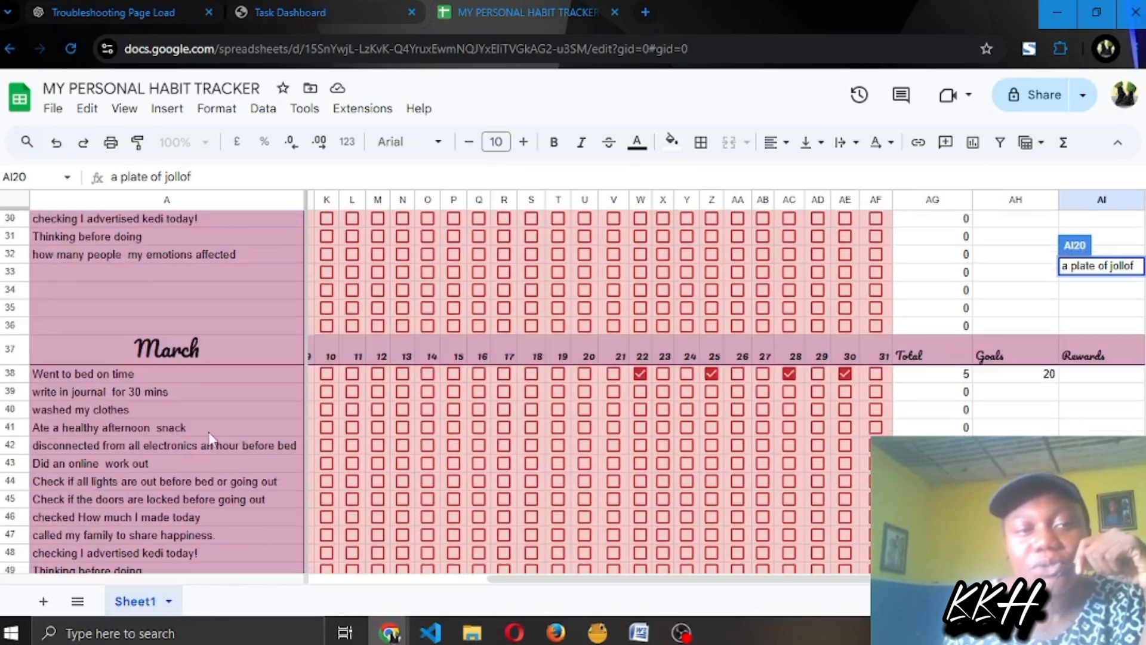
scroll(210, 425, down, 18)
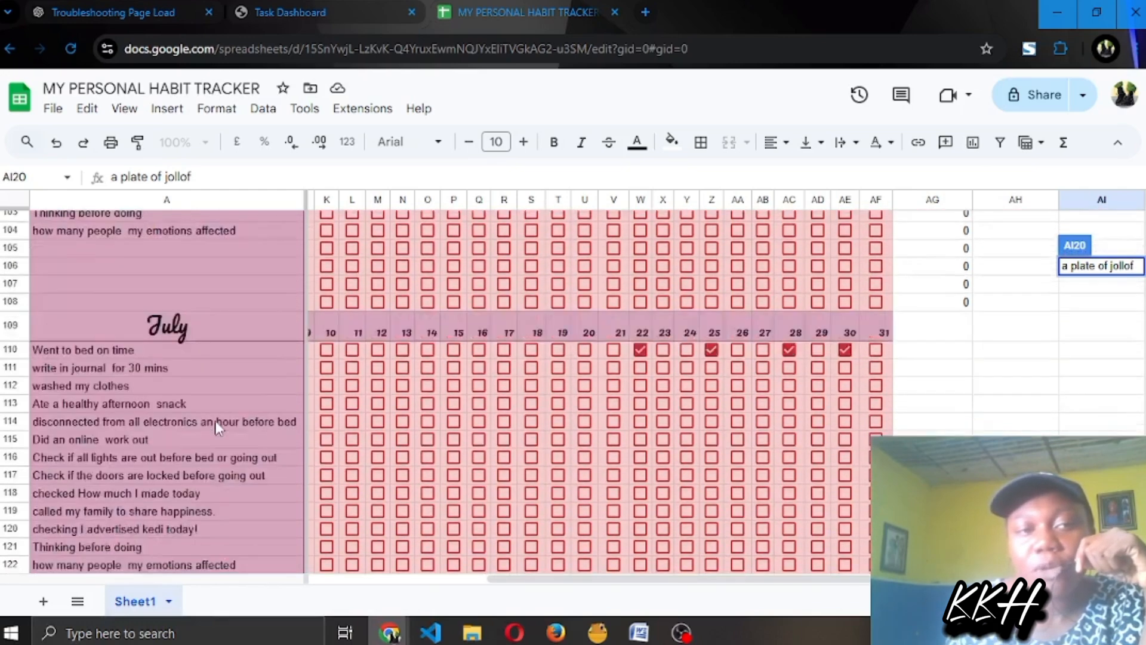
scroll(214, 406, up, 3)
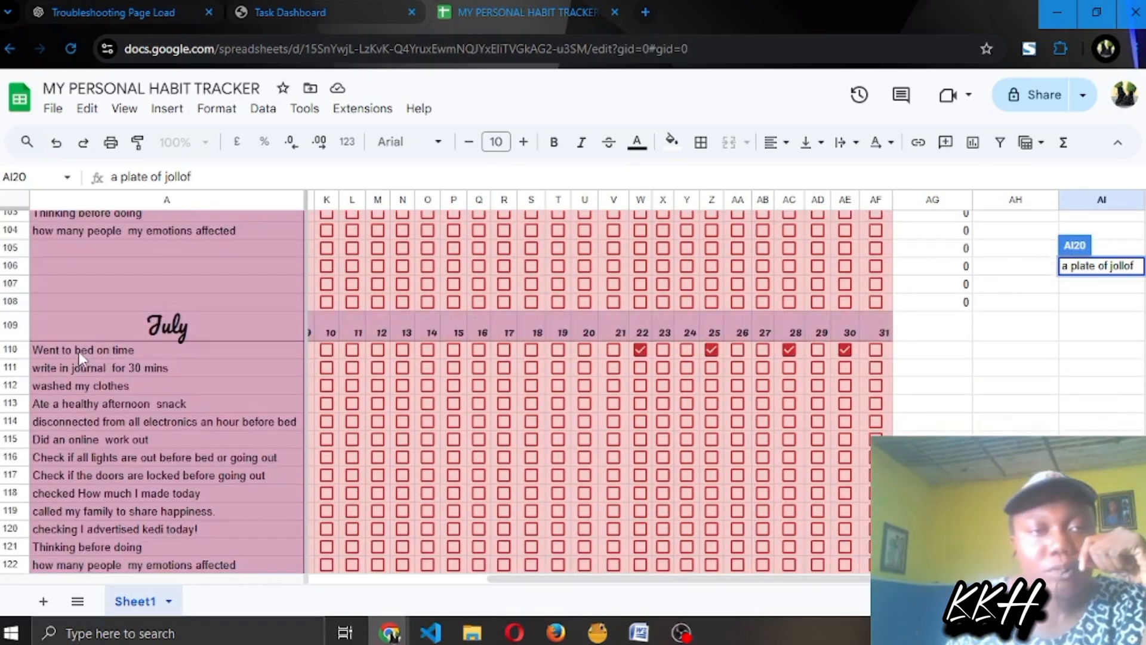
scroll(79, 352, down, 8)
scroll(137, 349, up, 10)
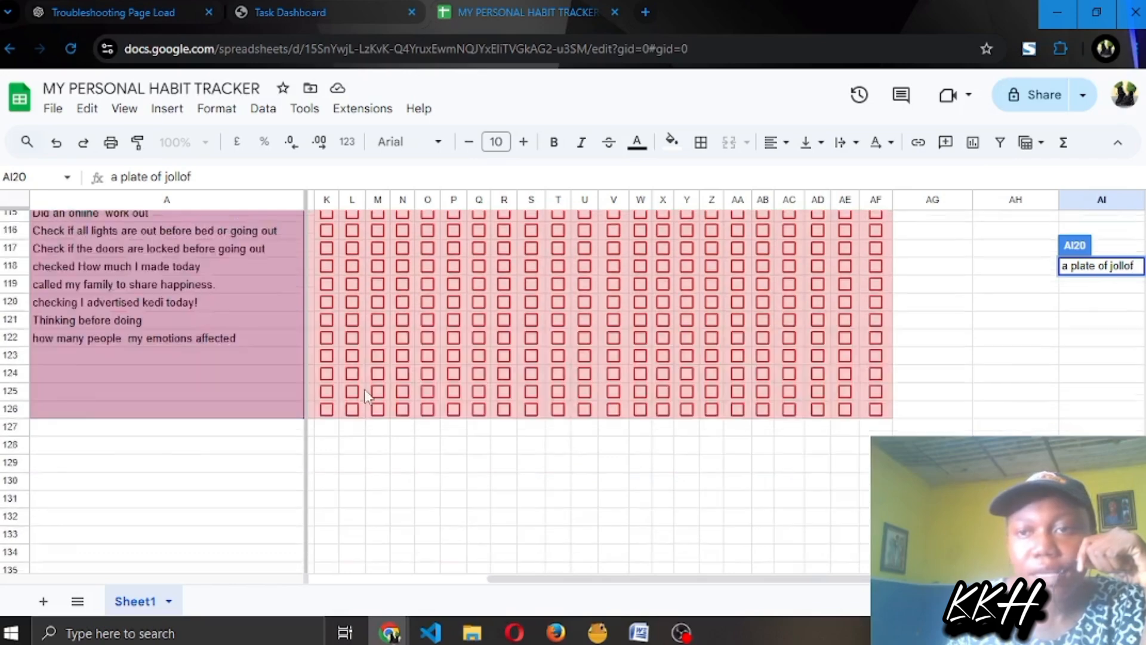
scroll(390, 393, up, 16)
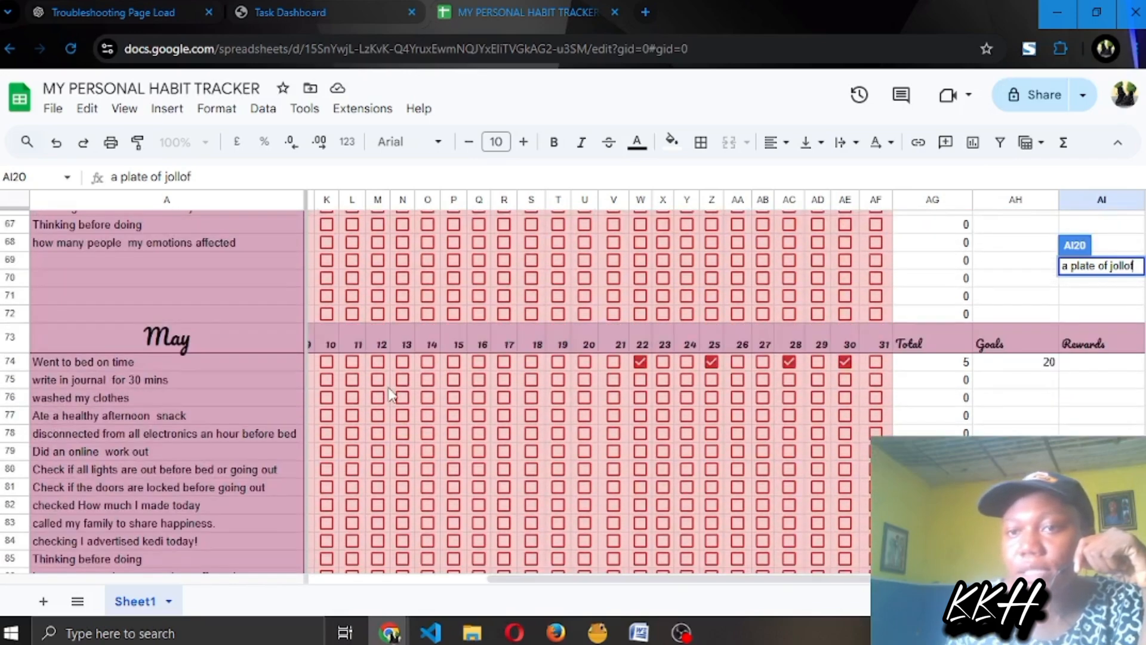
scroll(390, 394, up, 6)
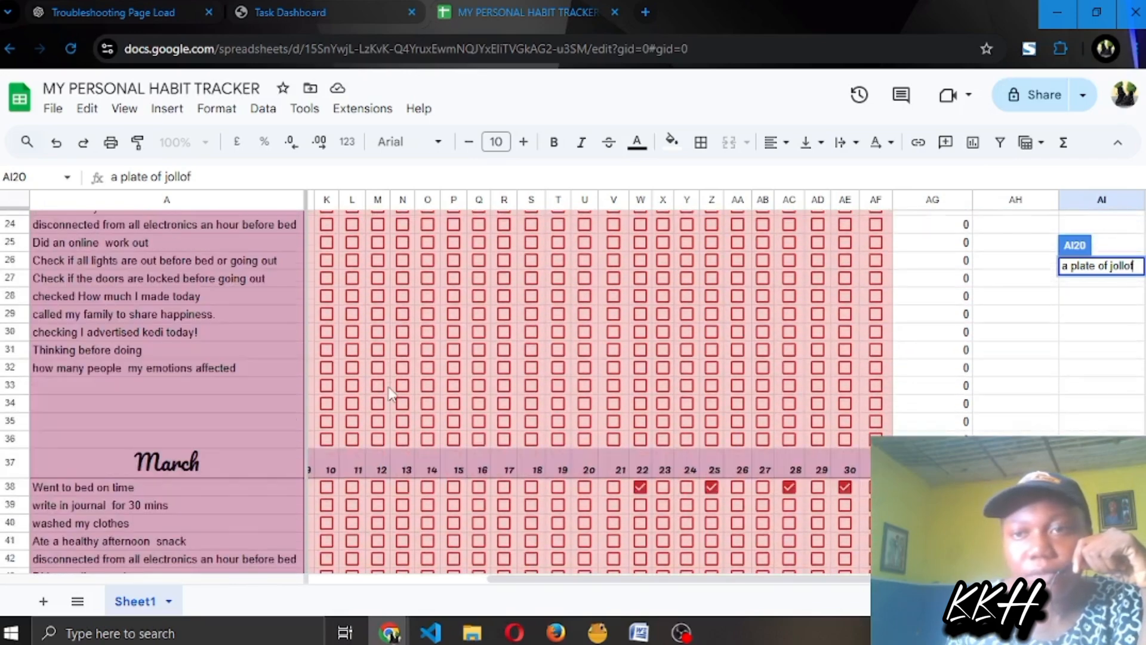
scroll(453, 416, down, 2)
click(1117, 378)
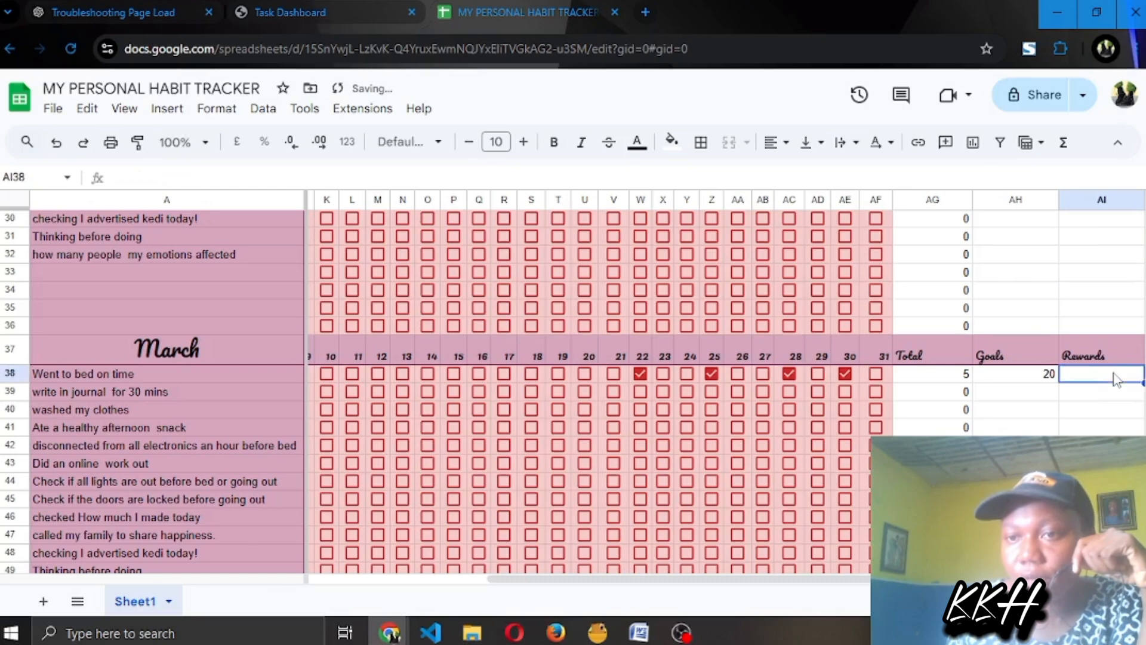
Paste the copied month block below the July block, starting in cell A127
scroll(489, 412, down, 20)
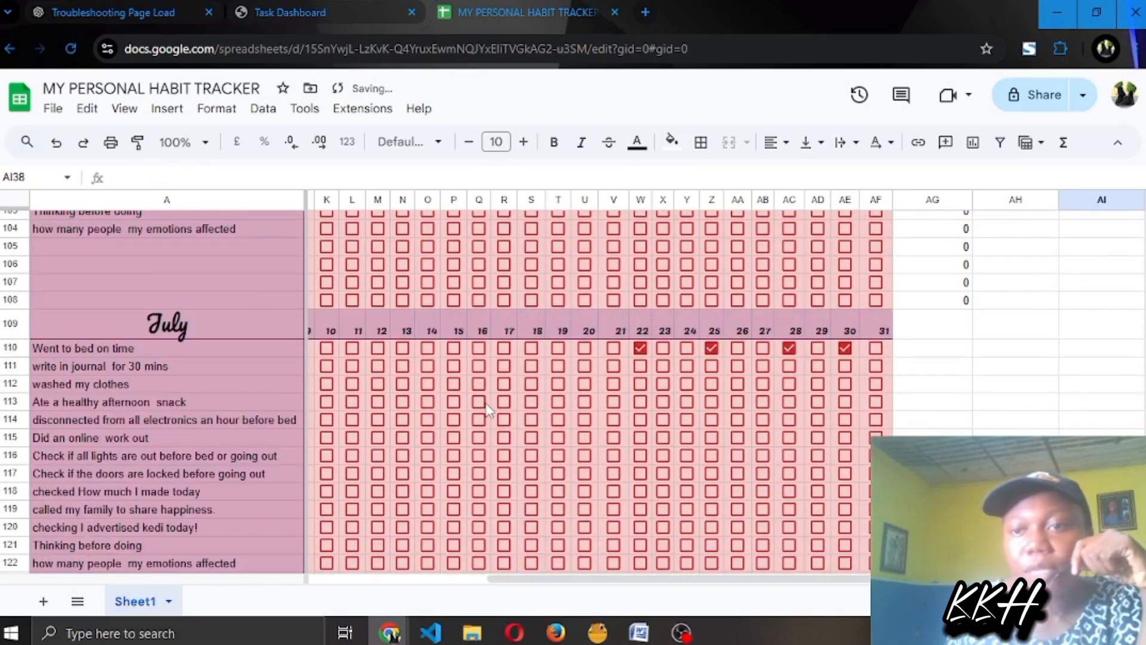
click(83, 427)
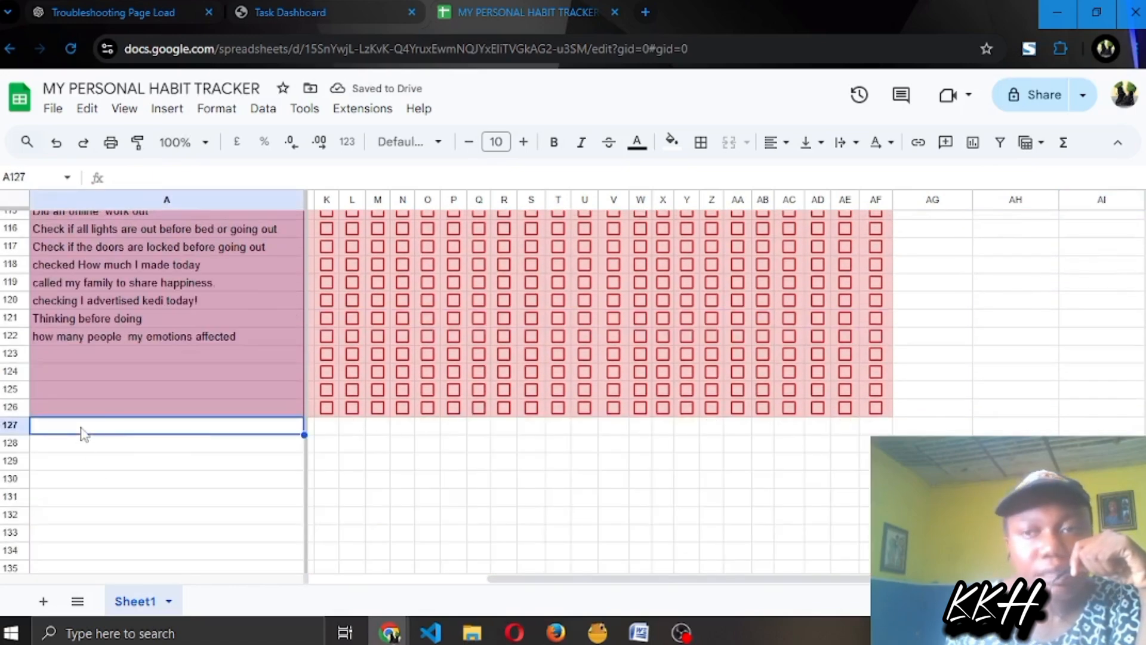
right_click(82, 427)
click(169, 214)
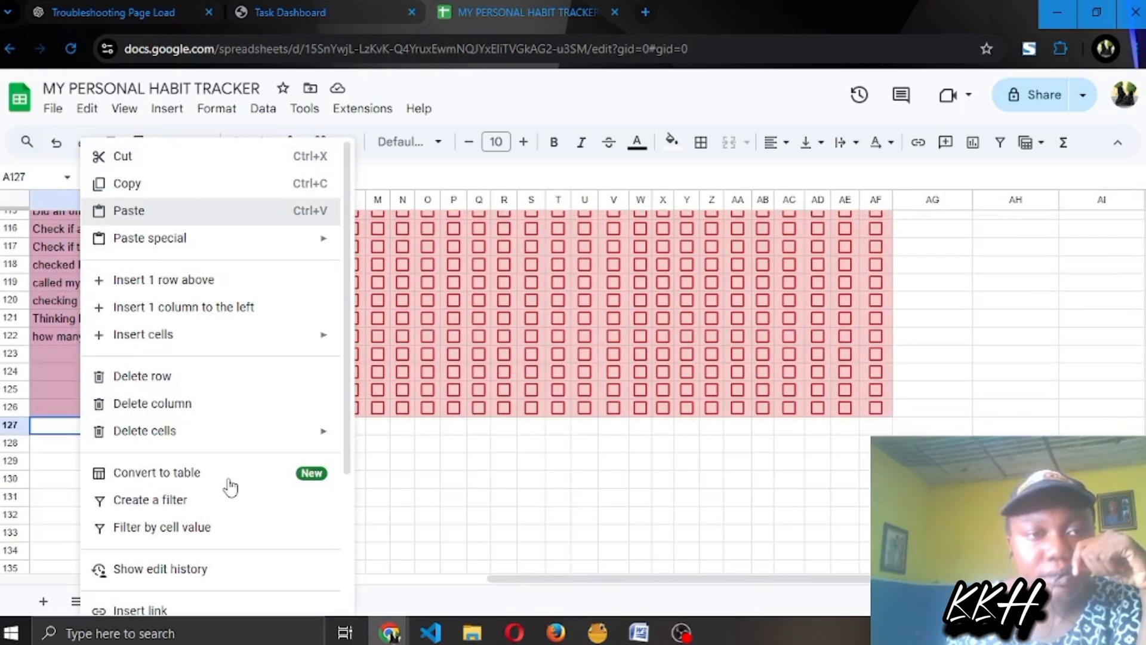
scroll(244, 483, down, 2)
scroll(235, 418, up, 8)
scroll(233, 412, down, 8)
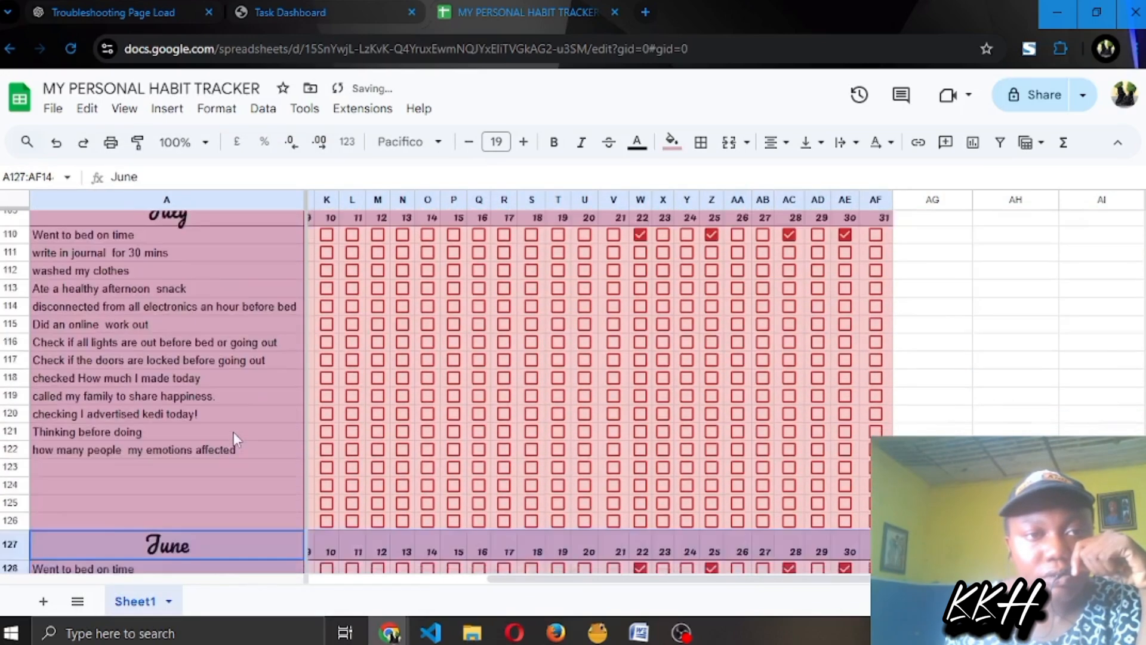
Paste another copy of the month block into the first empty row beneath it, starting in cell A145
scroll(235, 439, down, 8)
scroll(199, 336, up, 2)
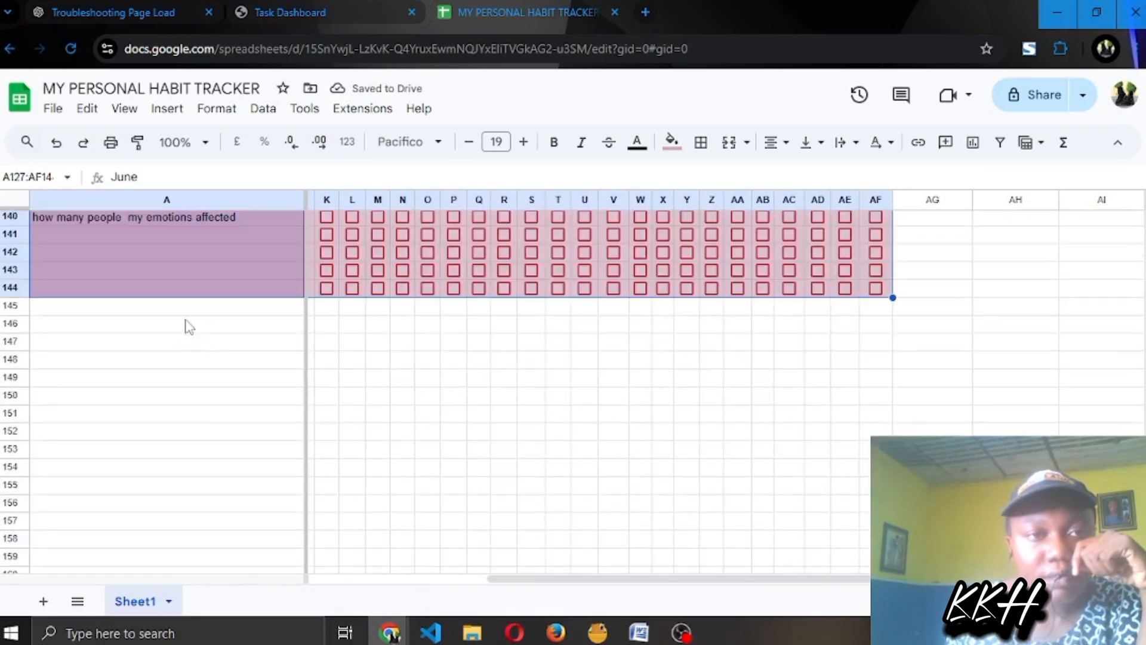
click(187, 307)
right_click(186, 307)
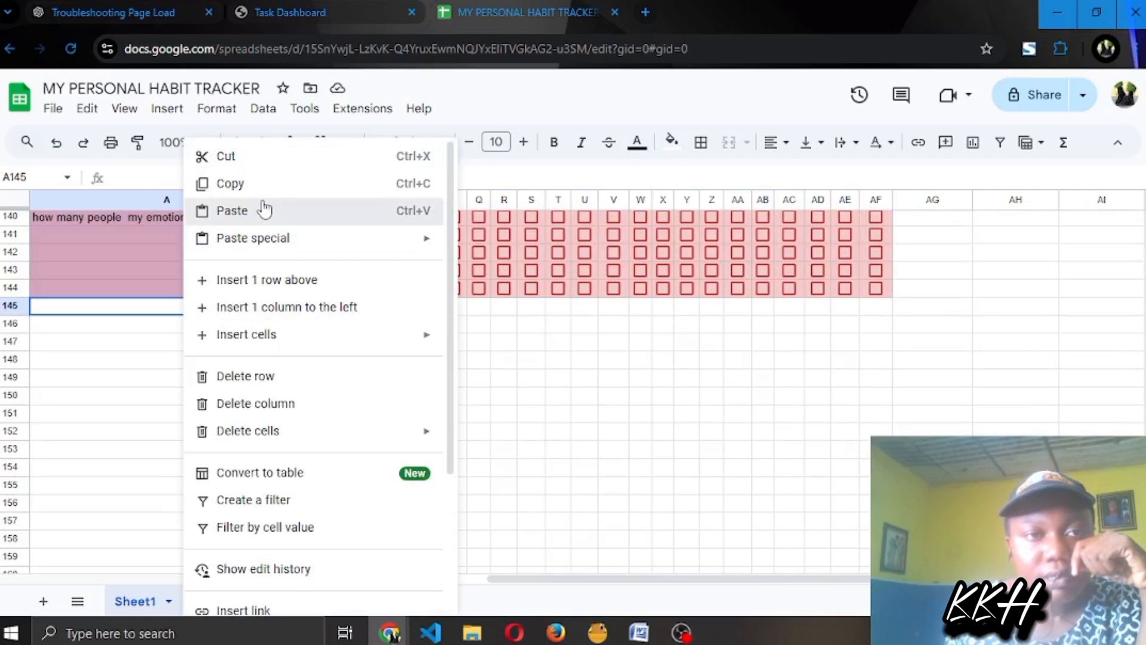
click(263, 209)
Add one more copy of the month block directly below, starting in cell A163
scroll(188, 417, down, 6)
click(184, 308)
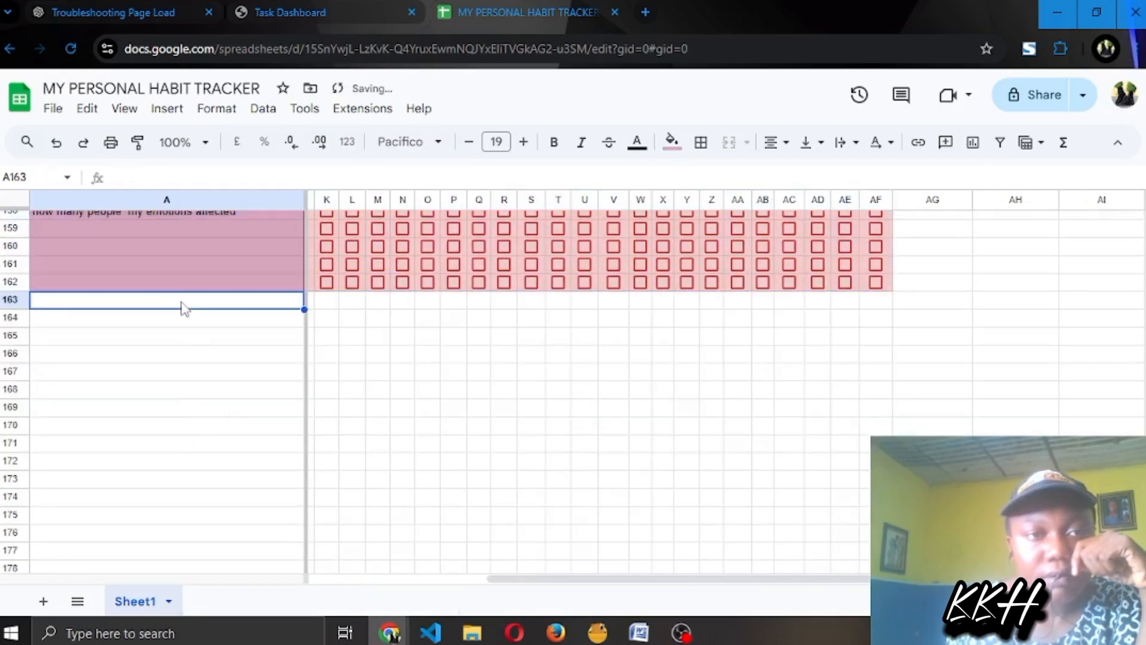
right_click(184, 308)
click(238, 210)
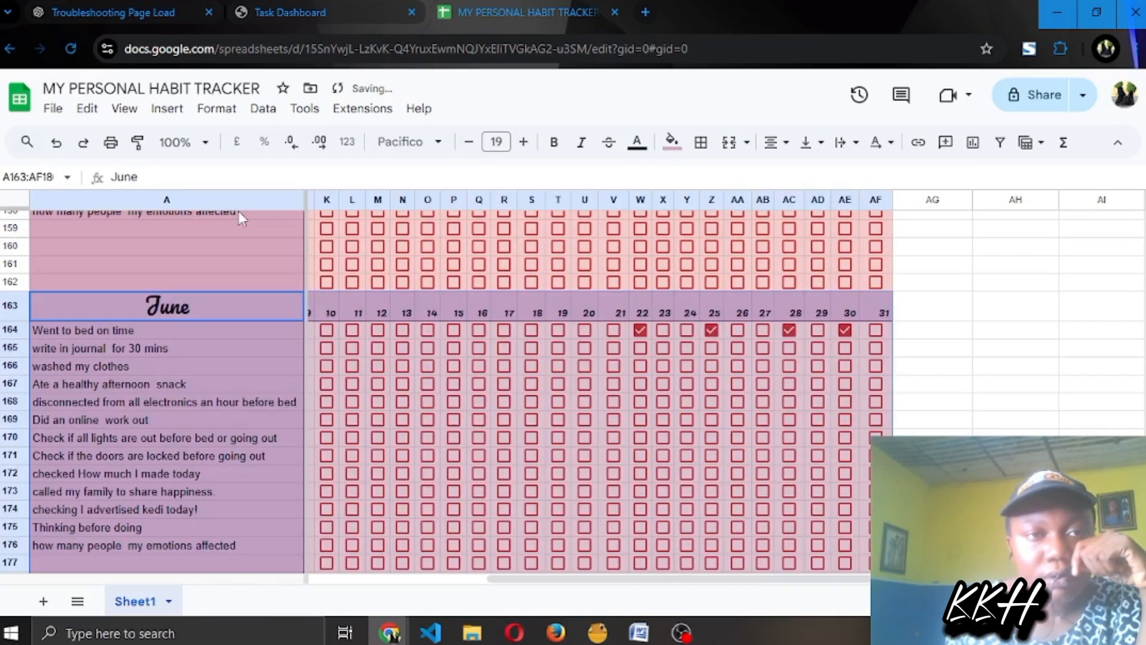
scroll(215, 370, down, 6)
scroll(208, 367, up, 2)
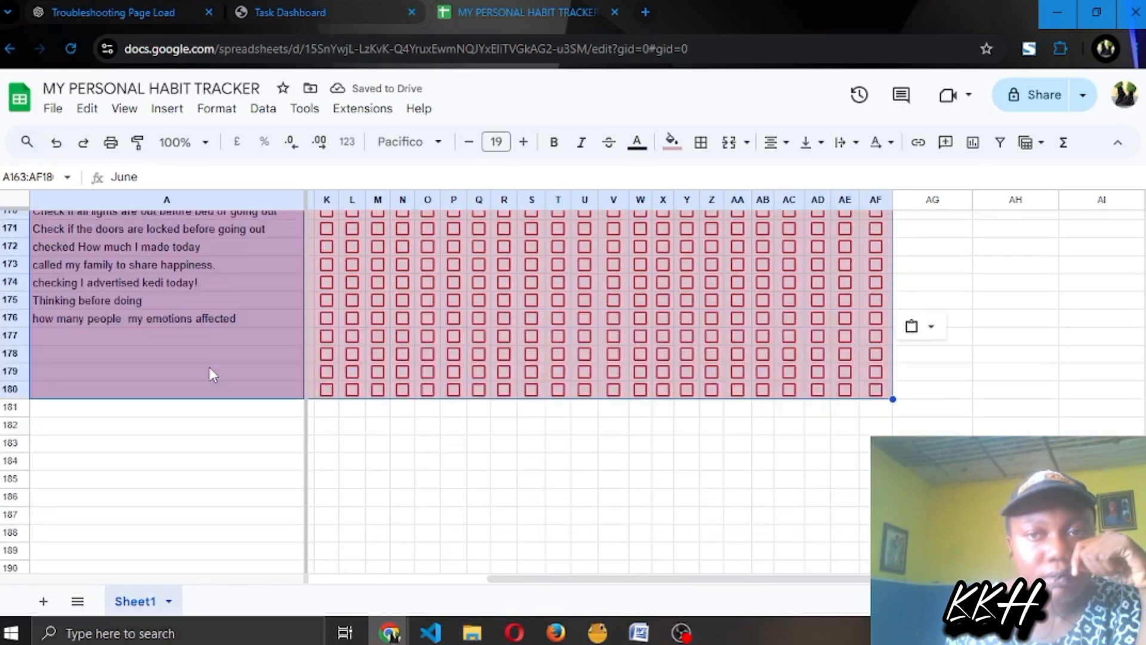
Copy the original June block from its heading through the July heading row, including the Total, Goals and Rewards columns up to column AI
scroll(209, 366, up, 8)
scroll(209, 367, down, 2)
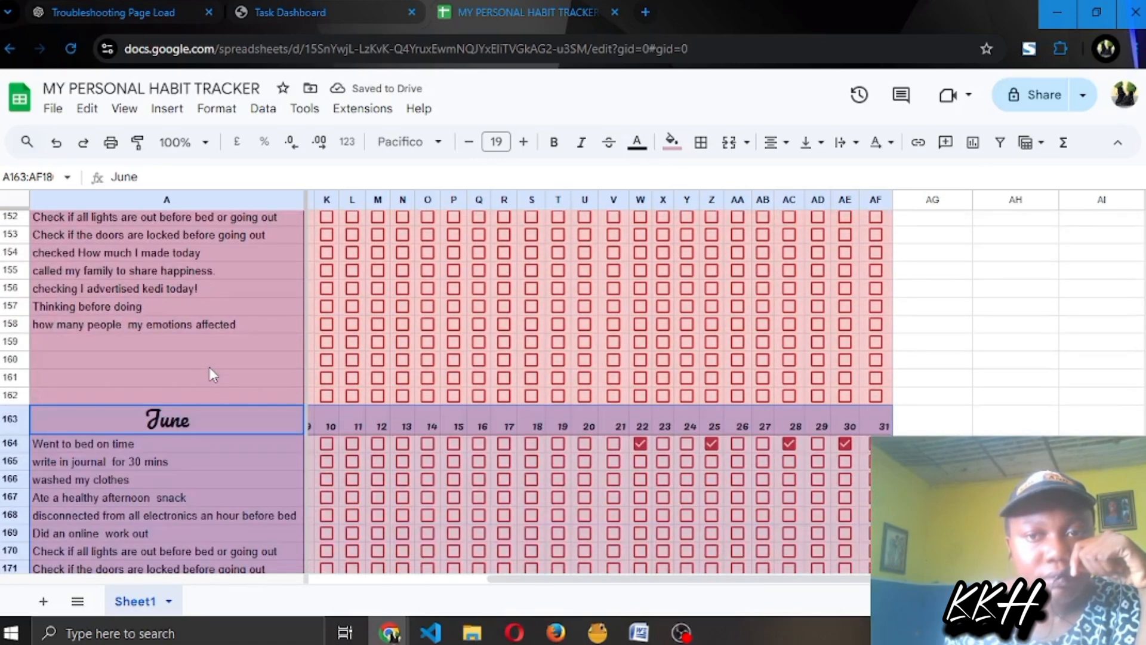
scroll(938, 318, up, 10)
scroll(937, 318, up, 2)
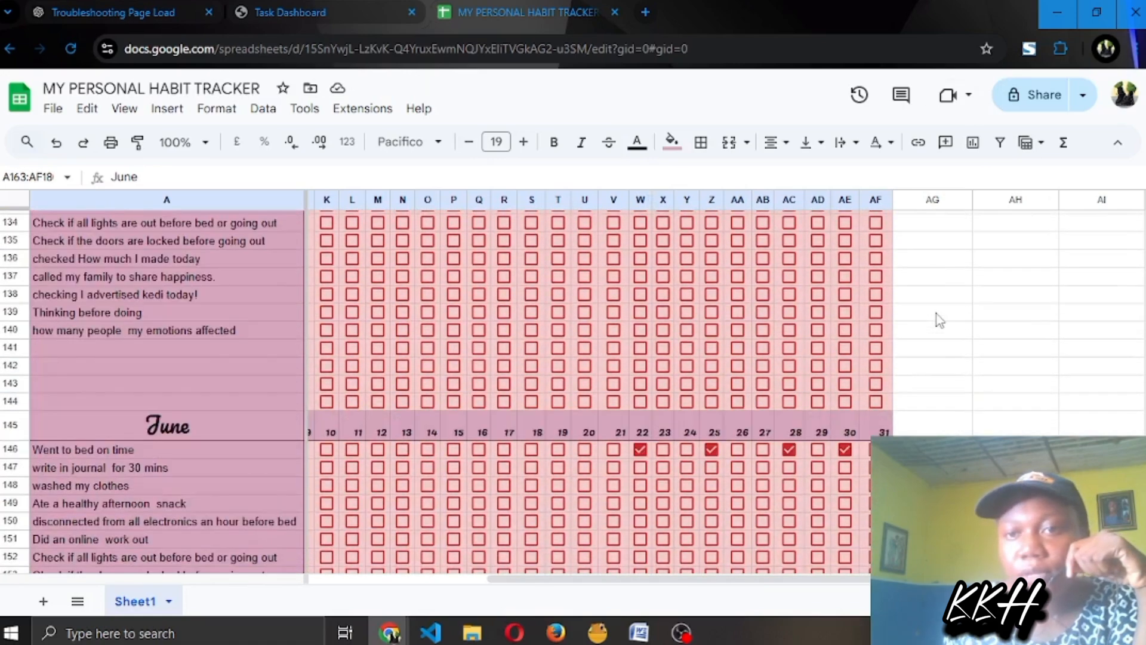
scroll(938, 319, down, 2)
scroll(938, 320, up, 10)
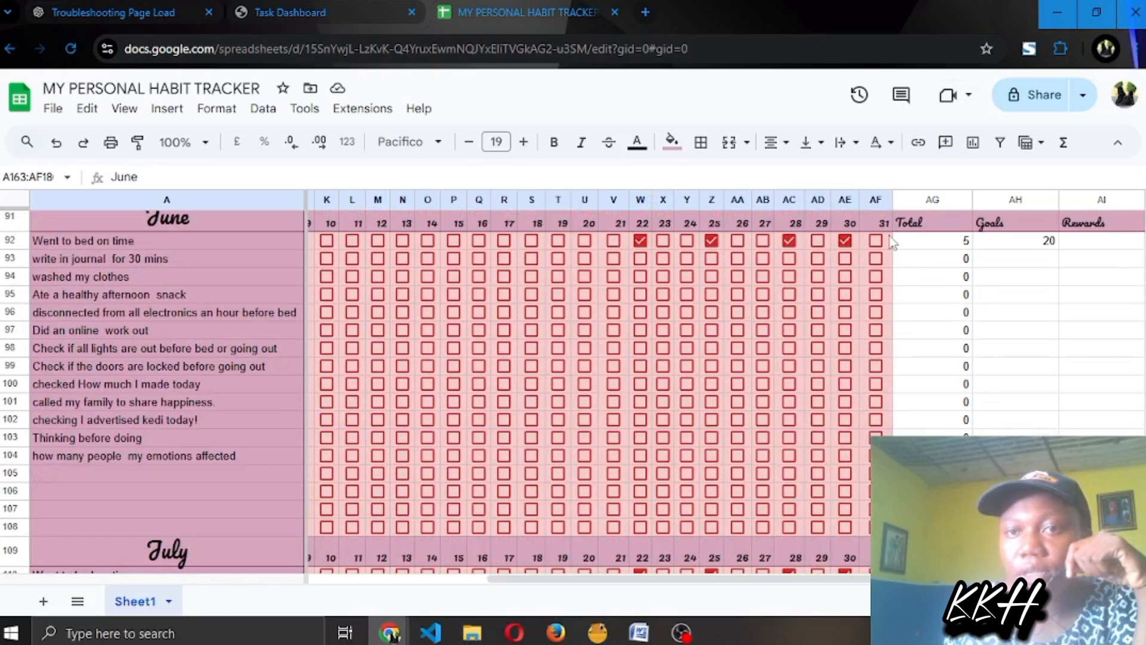
scroll(99, 271, up, 2)
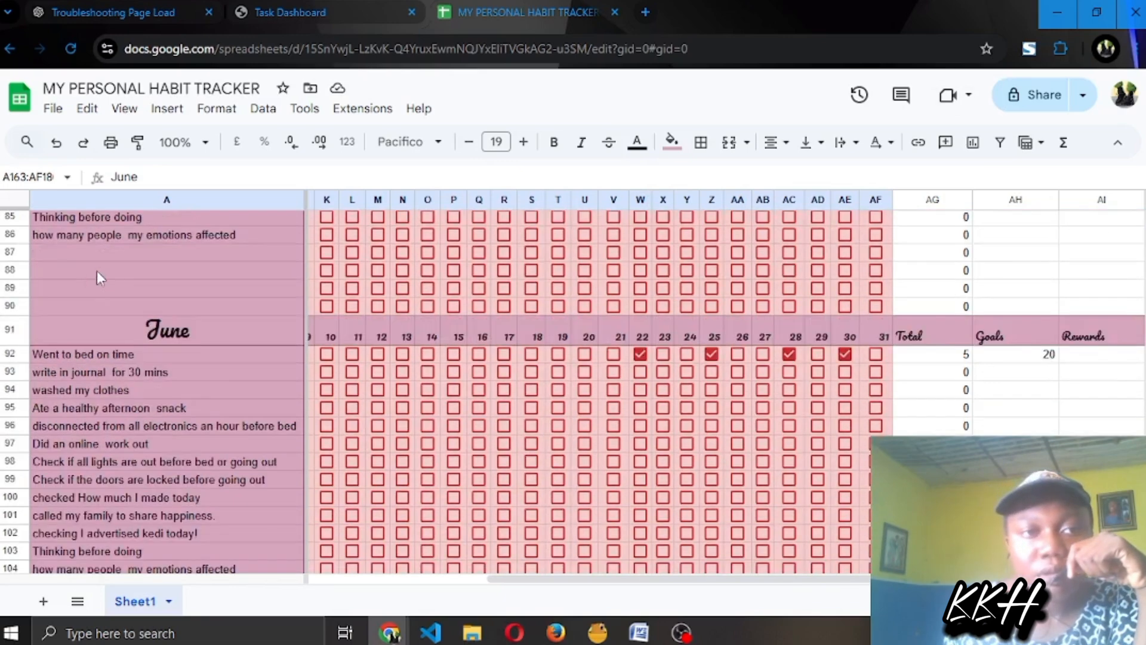
drag(34, 340, 1137, 503)
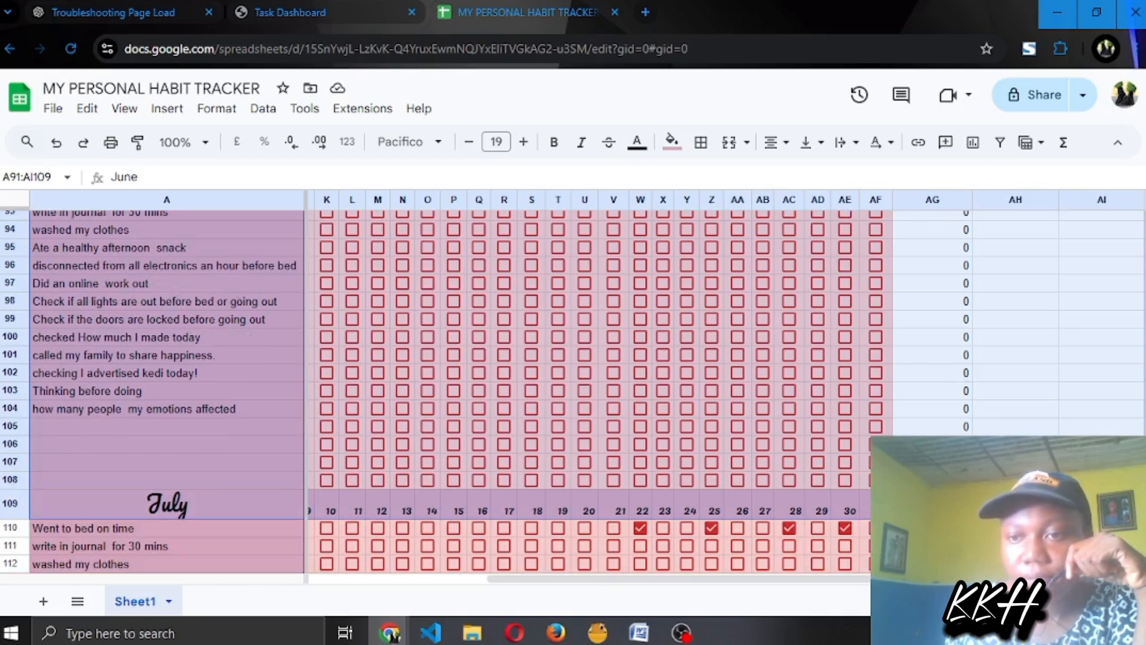
key(ctrl+c)
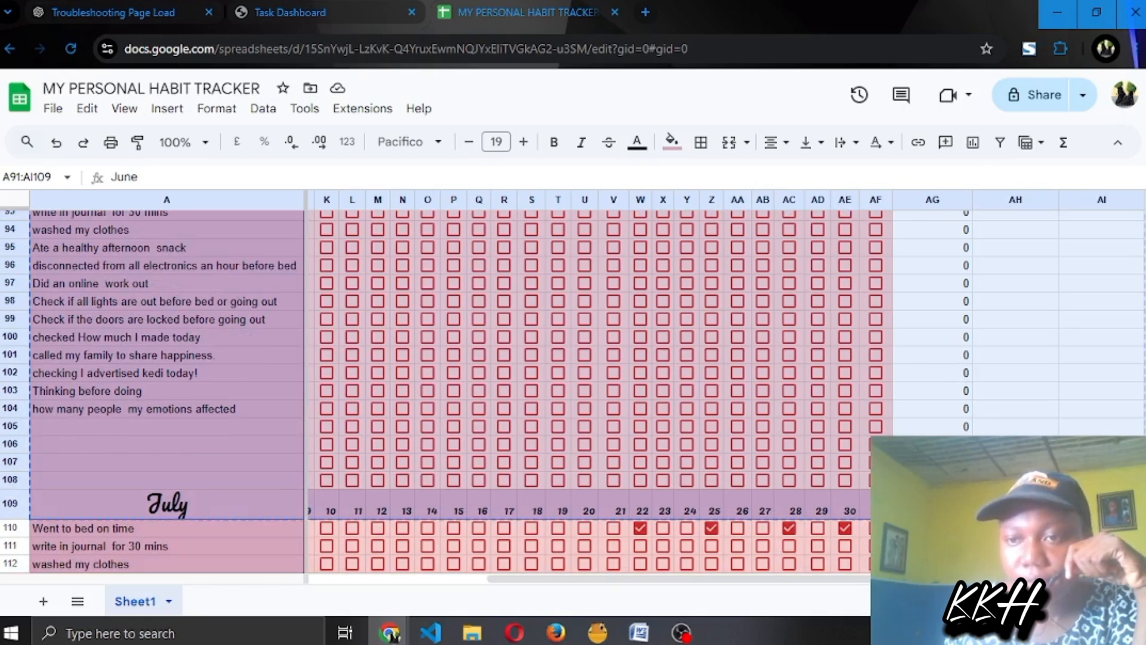
scroll(851, 328, up, 1)
right_click(851, 328)
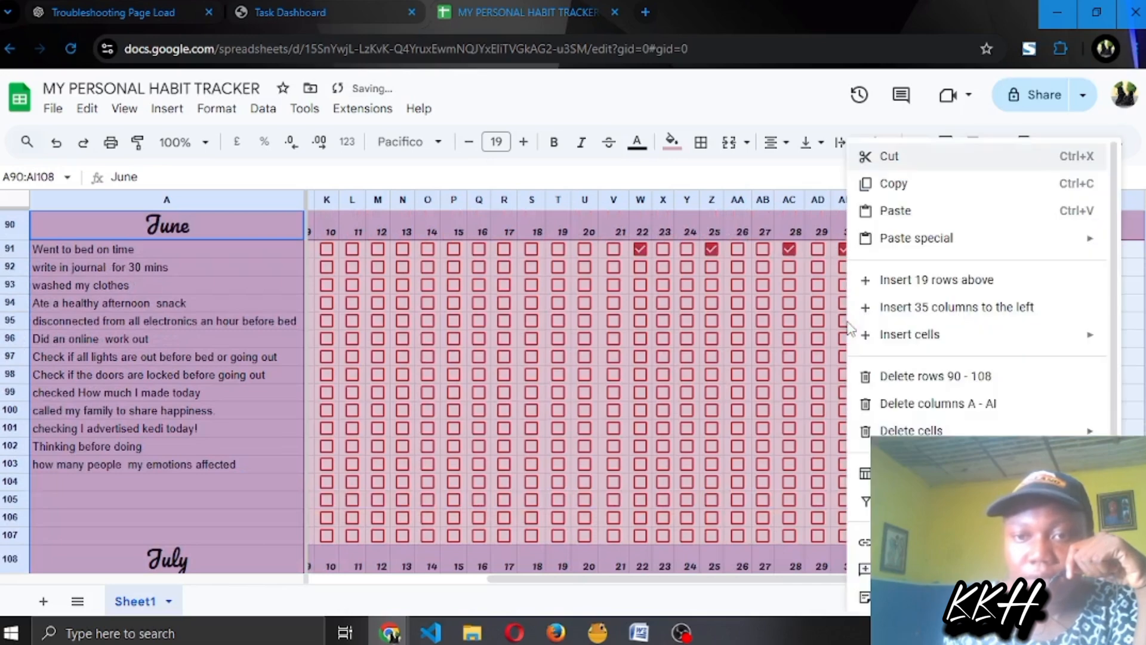
click(920, 185)
Paste the copied June block with its Total, Goals and Rewards columns below the last block, starting in cell A181
scroll(291, 435, down, 11)
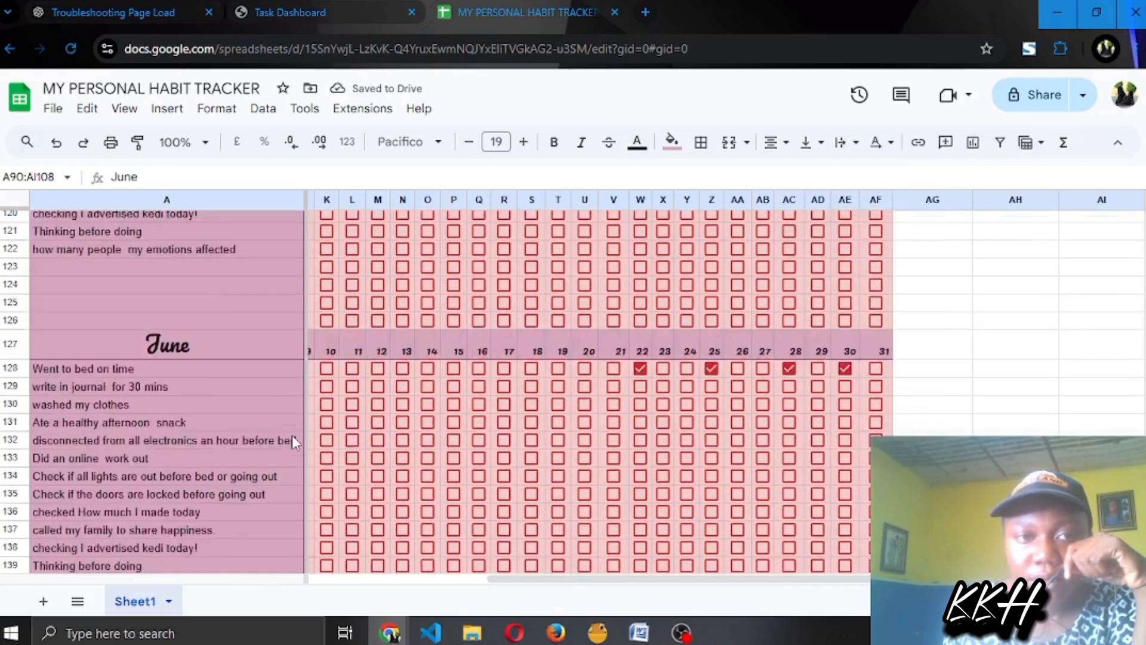
scroll(297, 435, up, 4)
scroll(299, 438, down, 18)
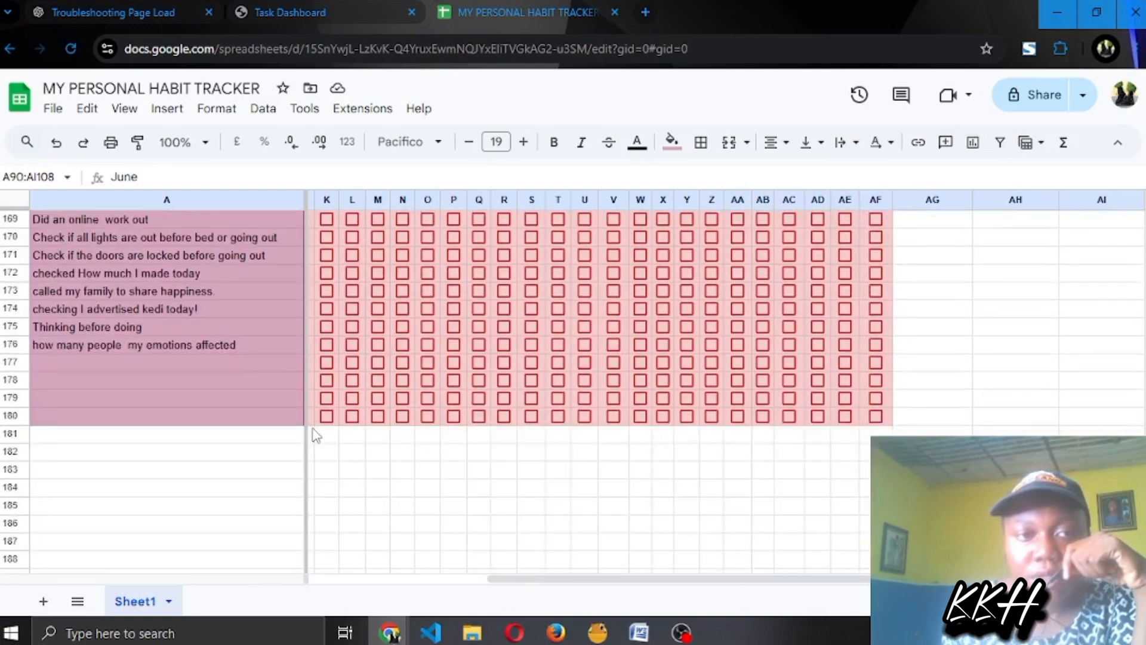
click(268, 440)
right_click(269, 443)
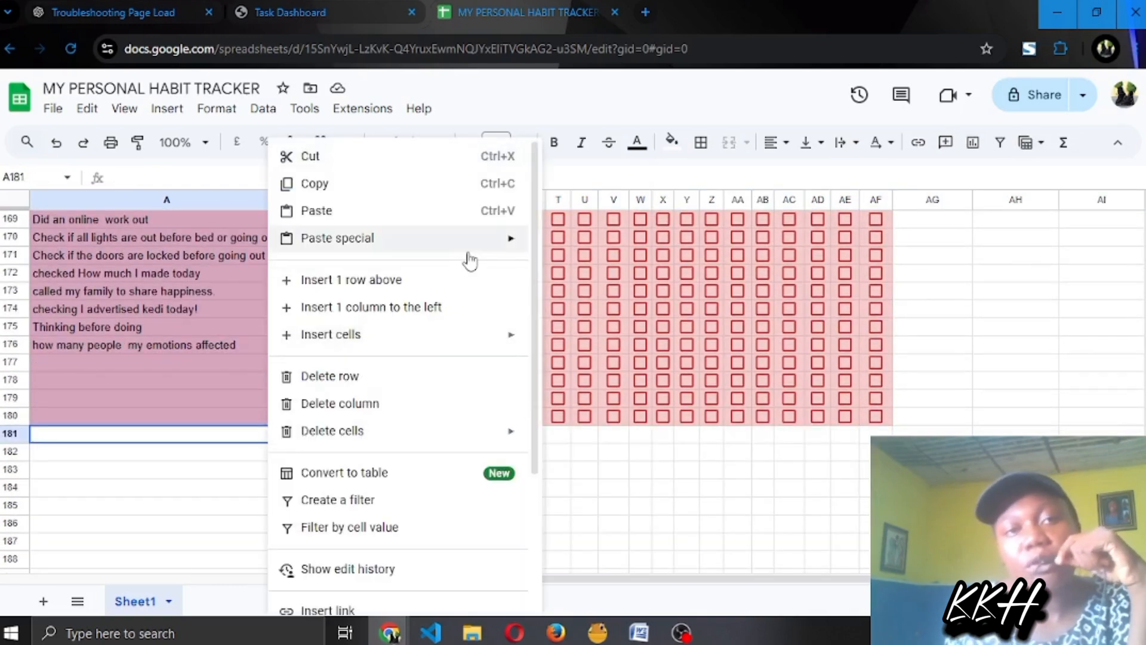
mouse_move(469, 252)
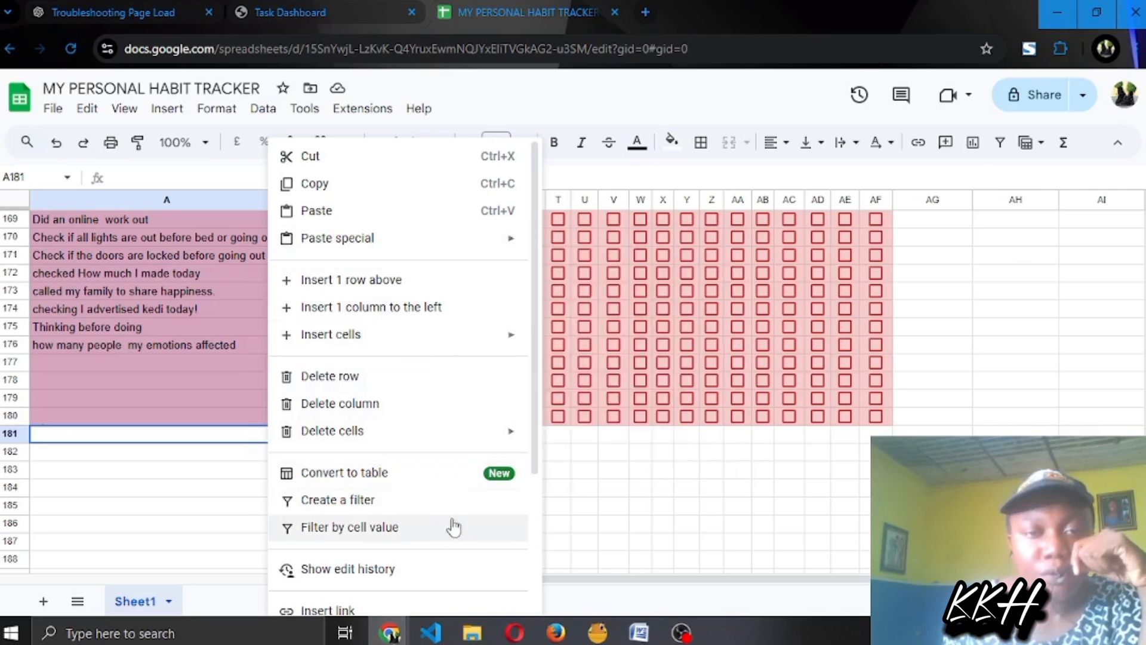
click(378, 214)
scroll(378, 218, down, 2)
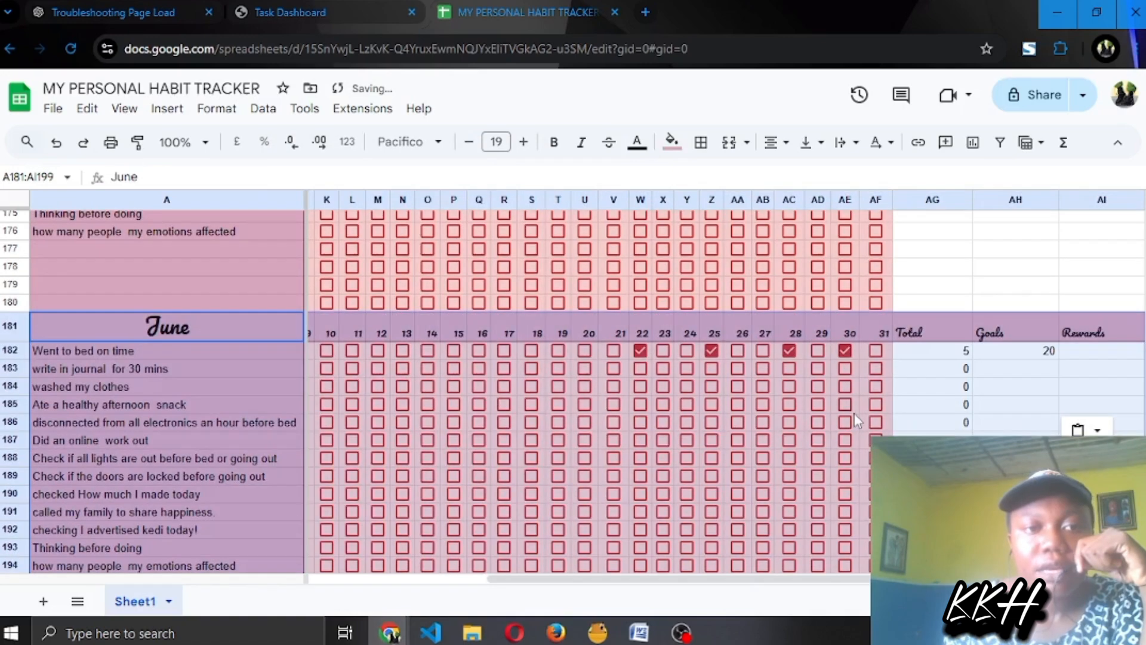
click(990, 277)
Delete row 199, which holds the surplus July heading at the end of the pasted block
scroll(378, 421, down, 6)
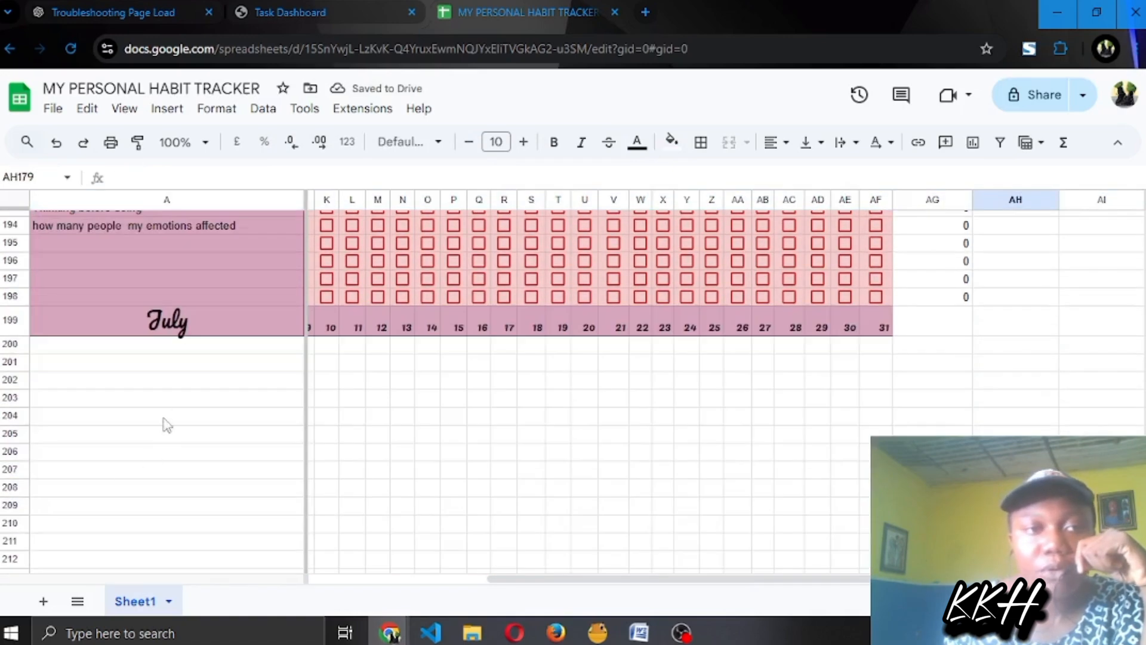
click(79, 331)
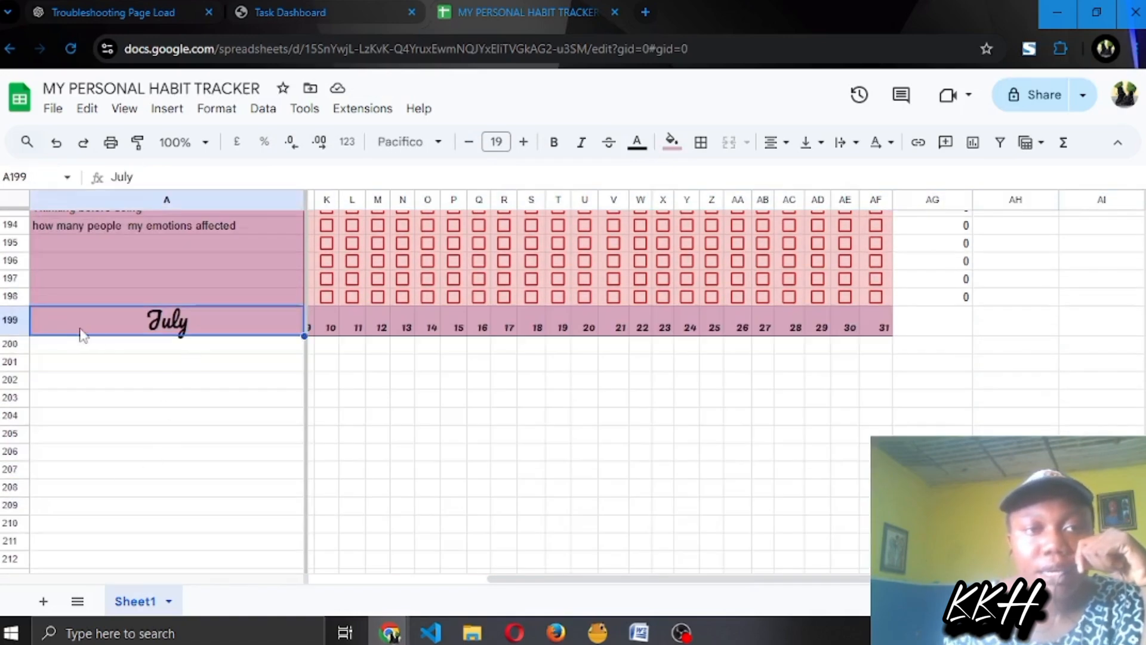
right_click(12, 318)
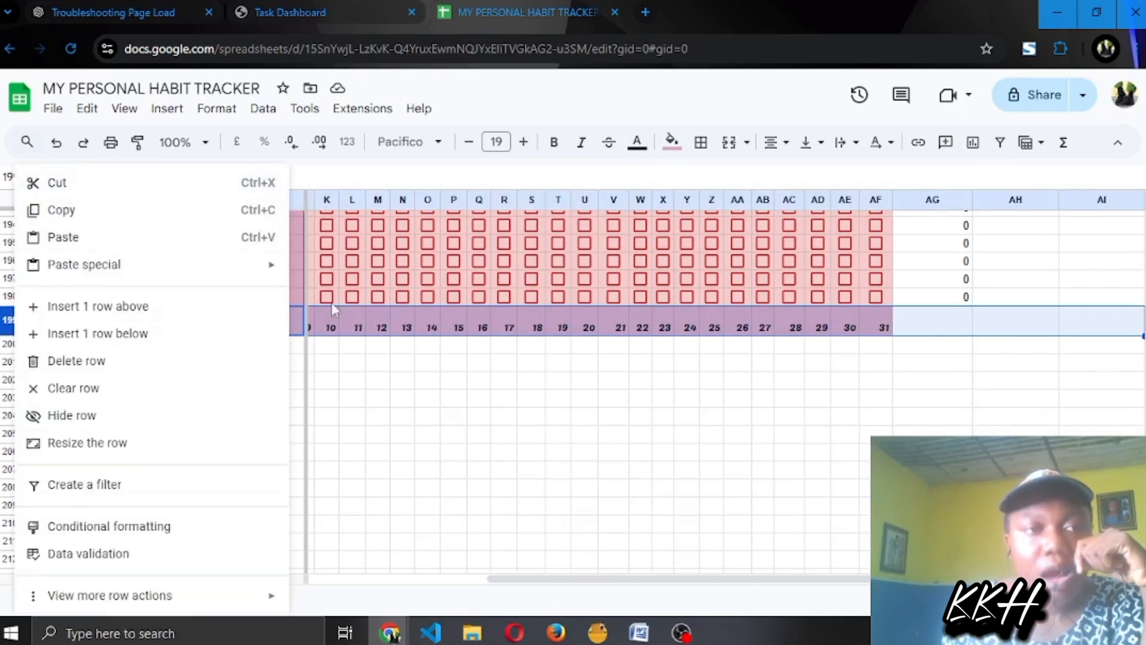
click(356, 342)
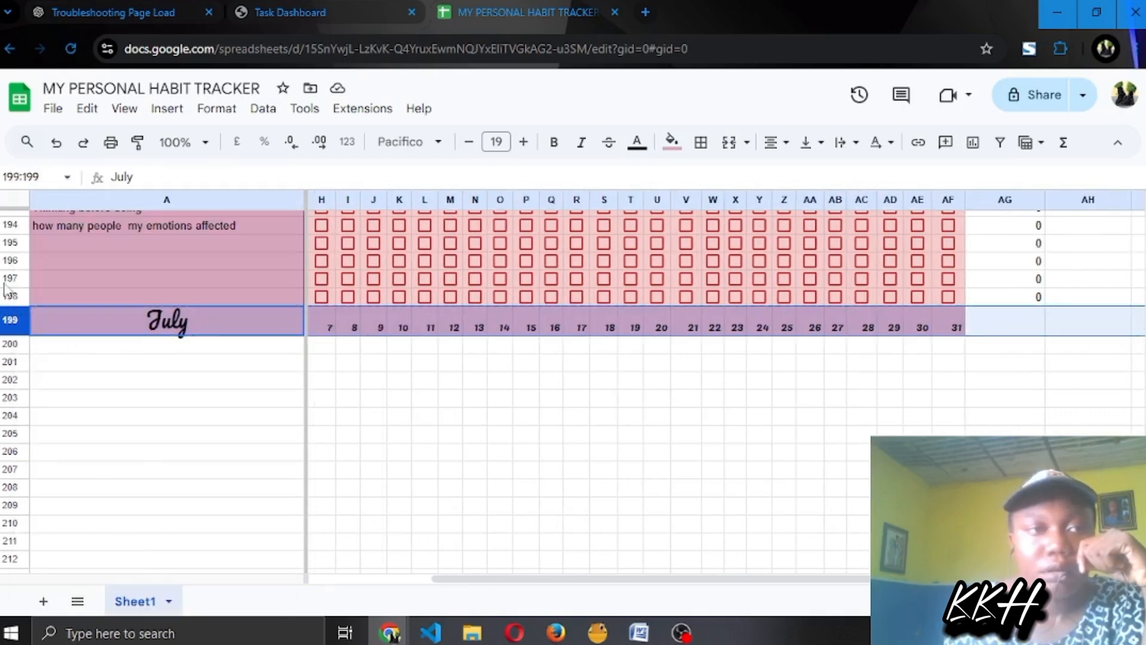
right_click(8, 323)
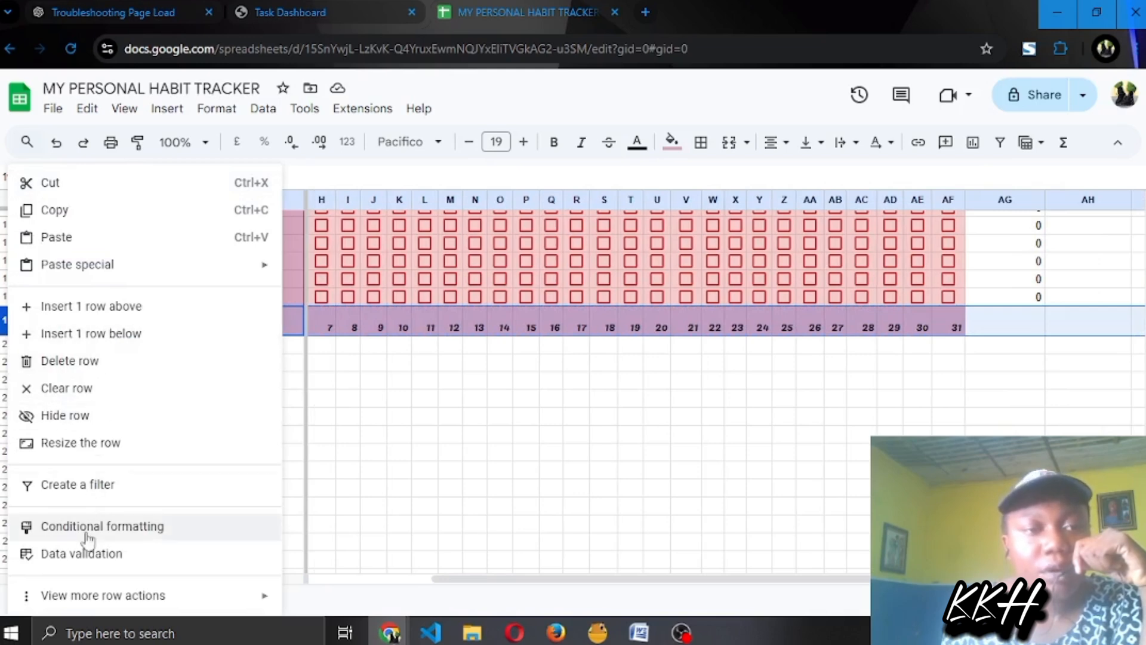
click(90, 362)
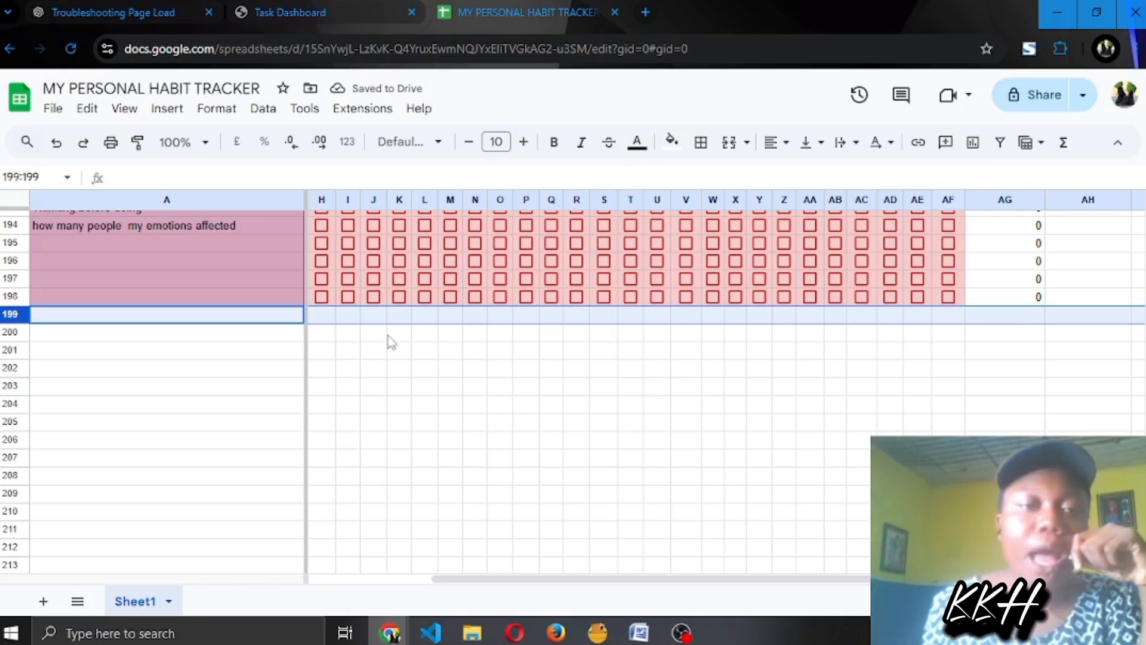
click(367, 354)
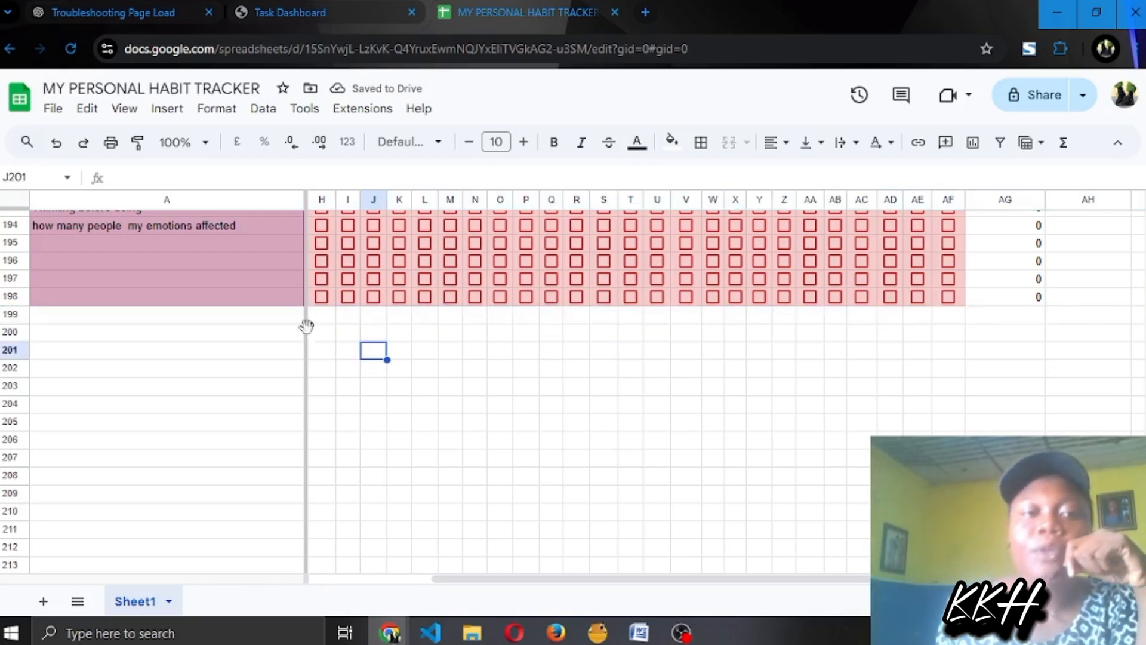
Paste the June block with its Total, Goals and Rewards columns again, starting in cell A199
right_click(158, 322)
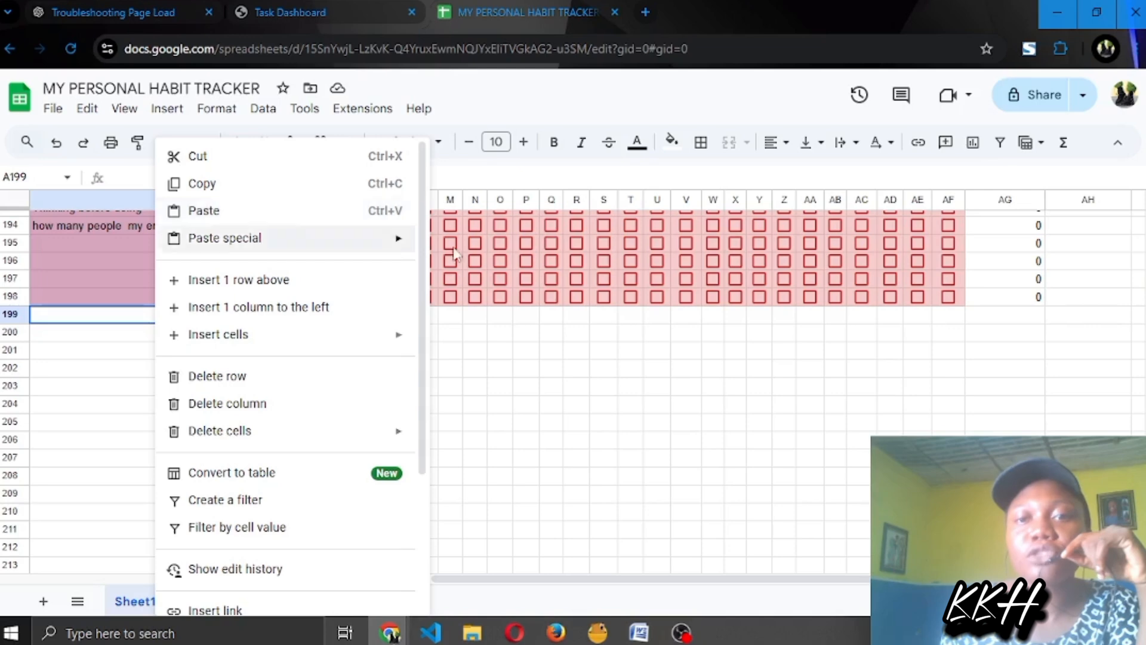
mouse_move(227, 246)
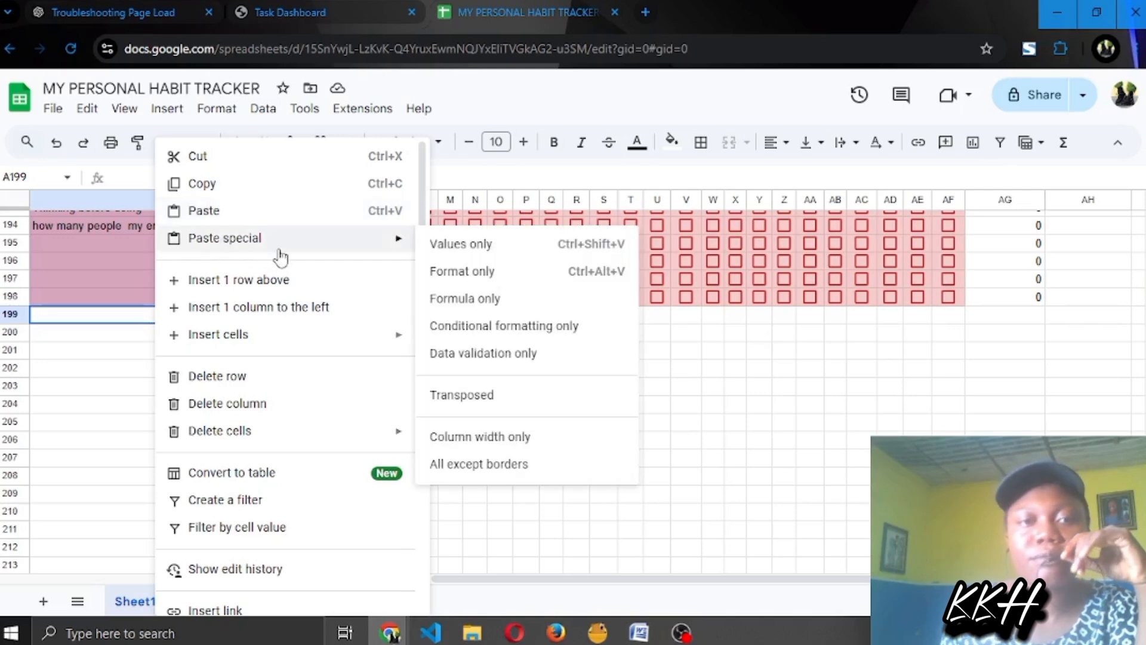
click(260, 215)
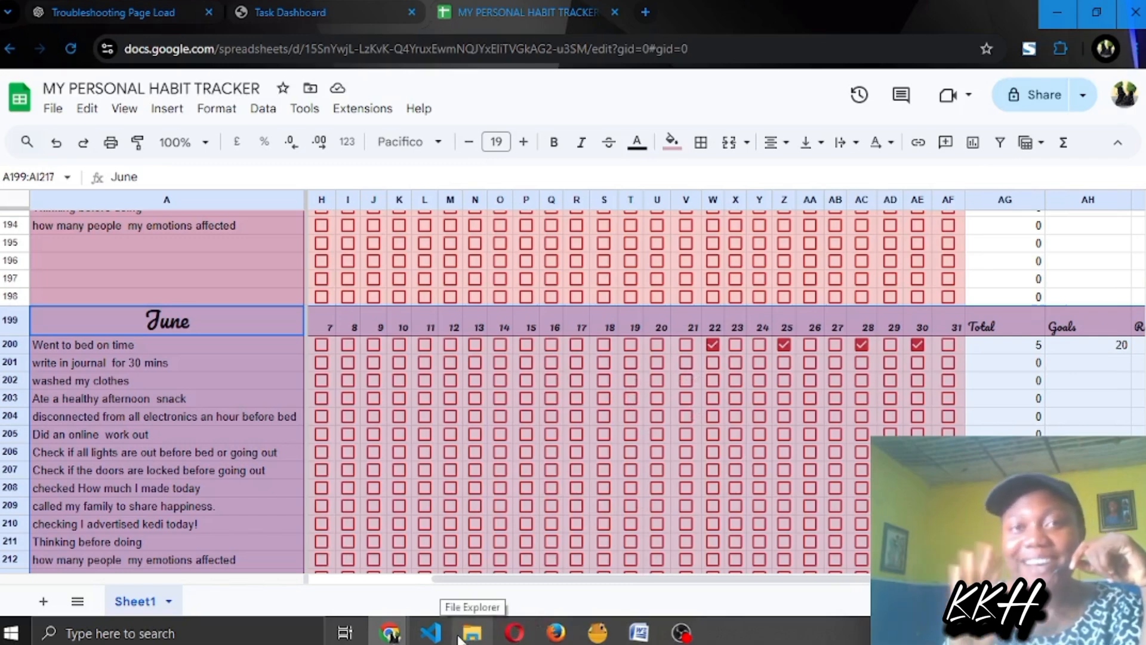
Switch to OBS Studio
click(682, 631)
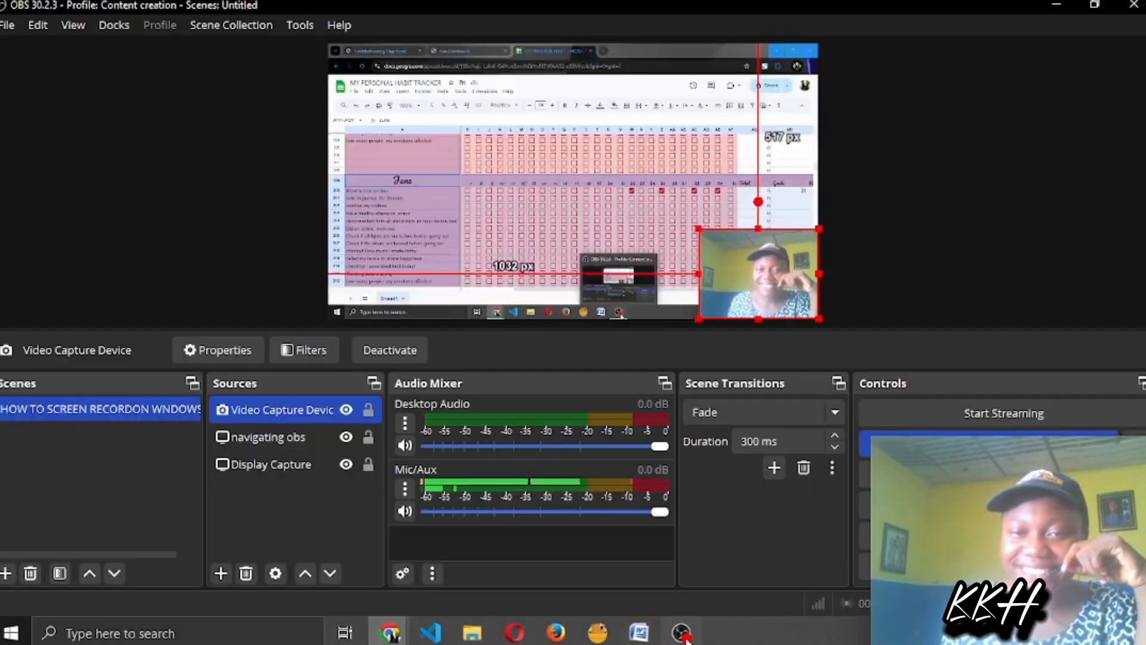